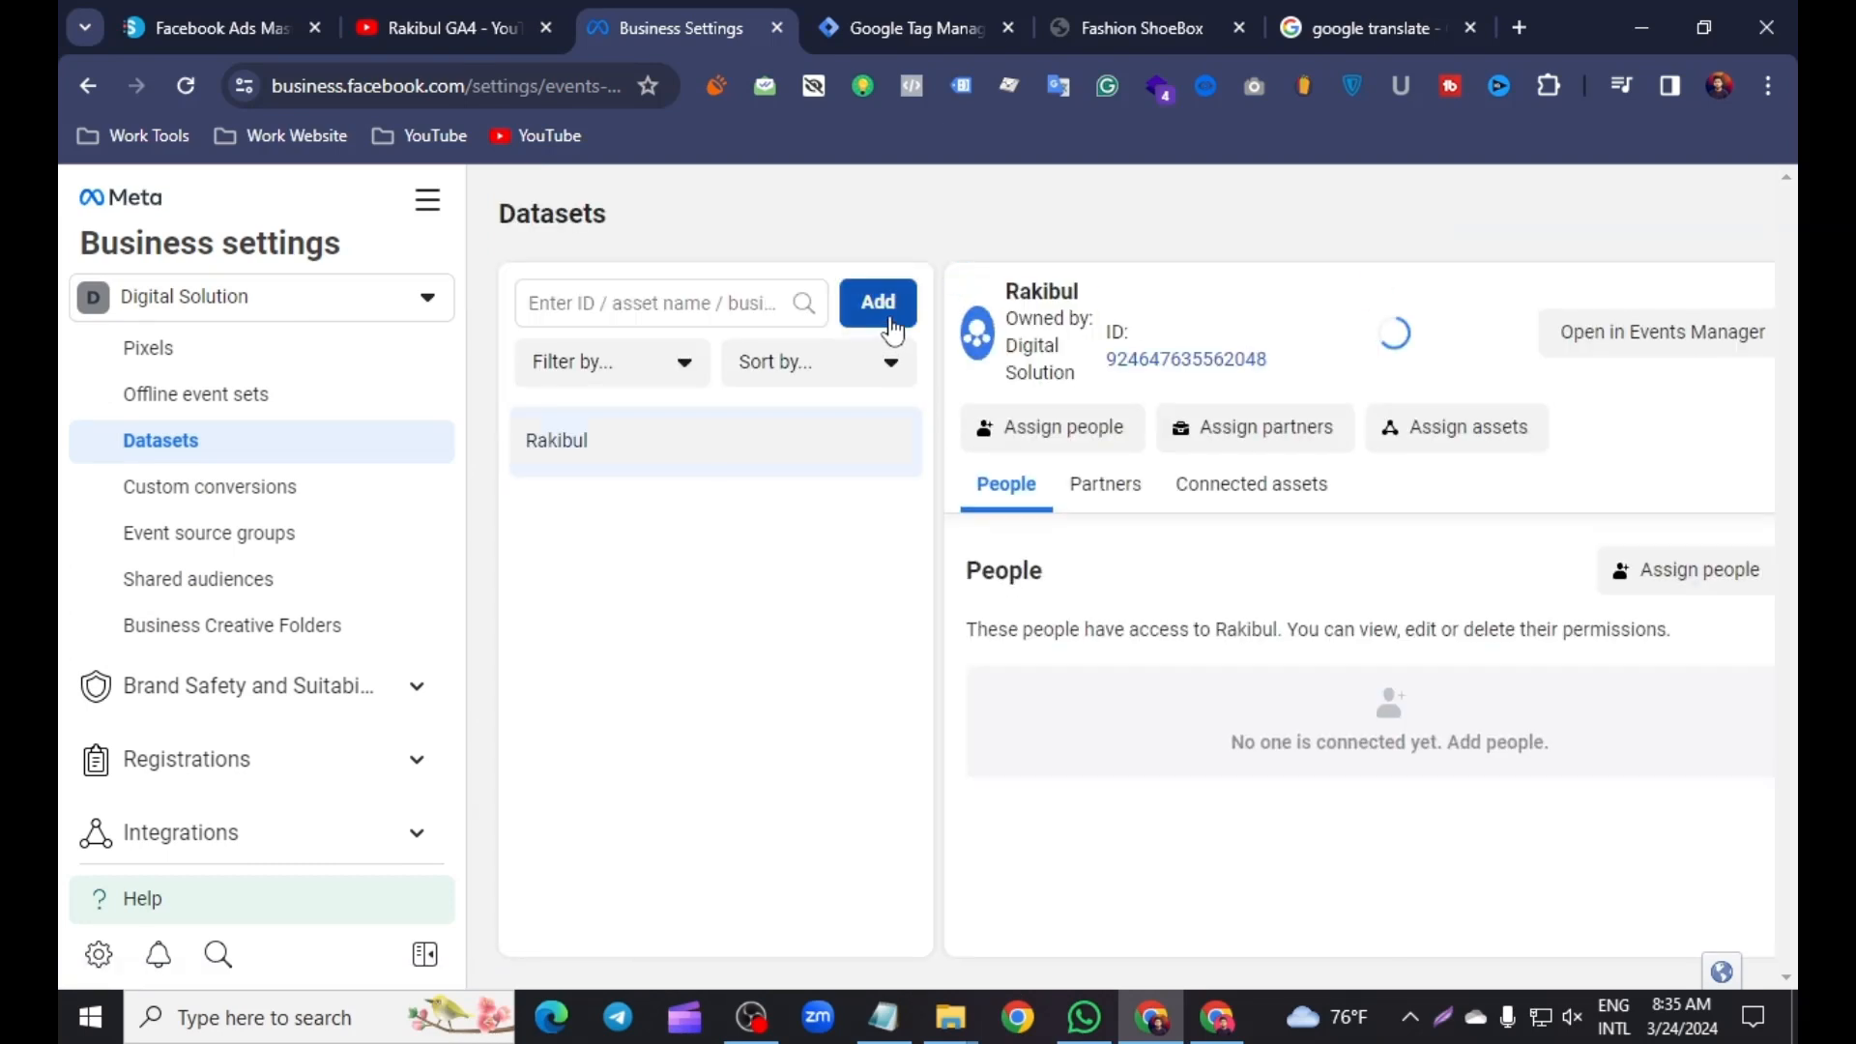
Create a new dataset named with the owner's first name followed by GA4, and copy its ID
{"action": "left_click", "coordinate": [884, 306]}
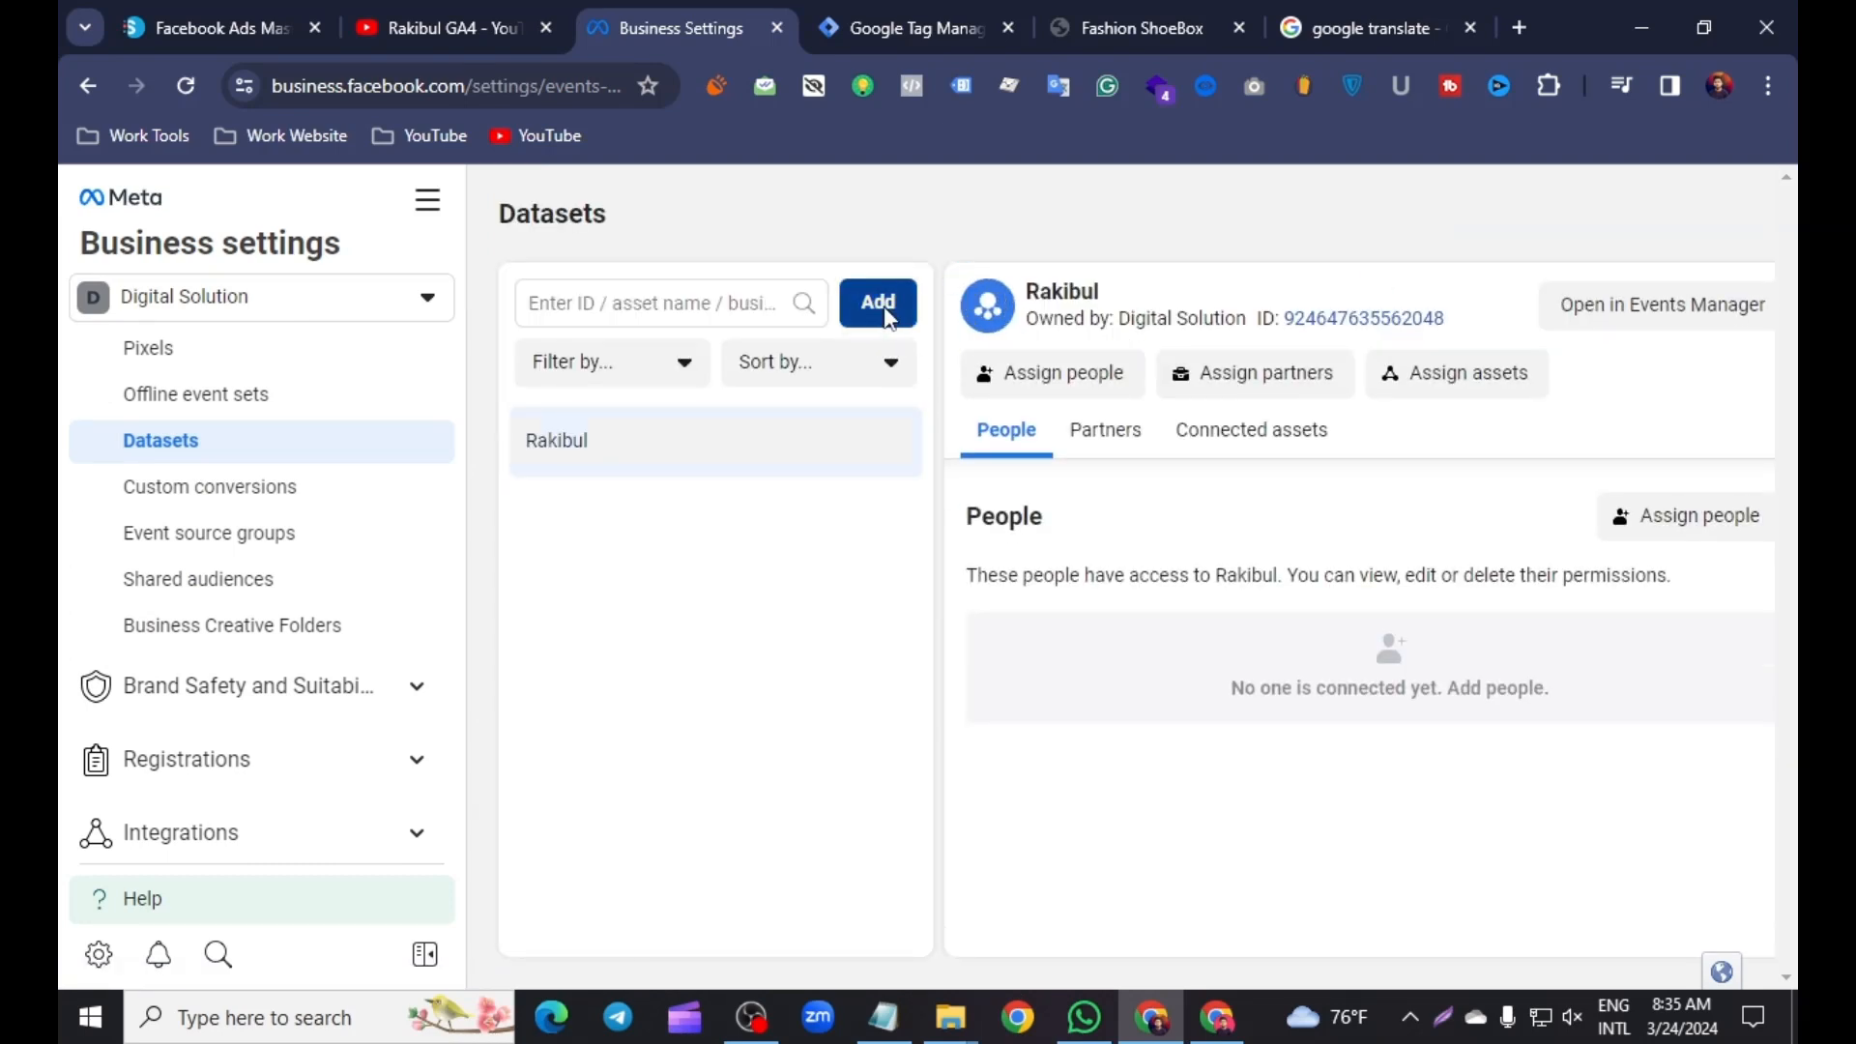
{"action": "left_click", "coordinate": [592, 669]}
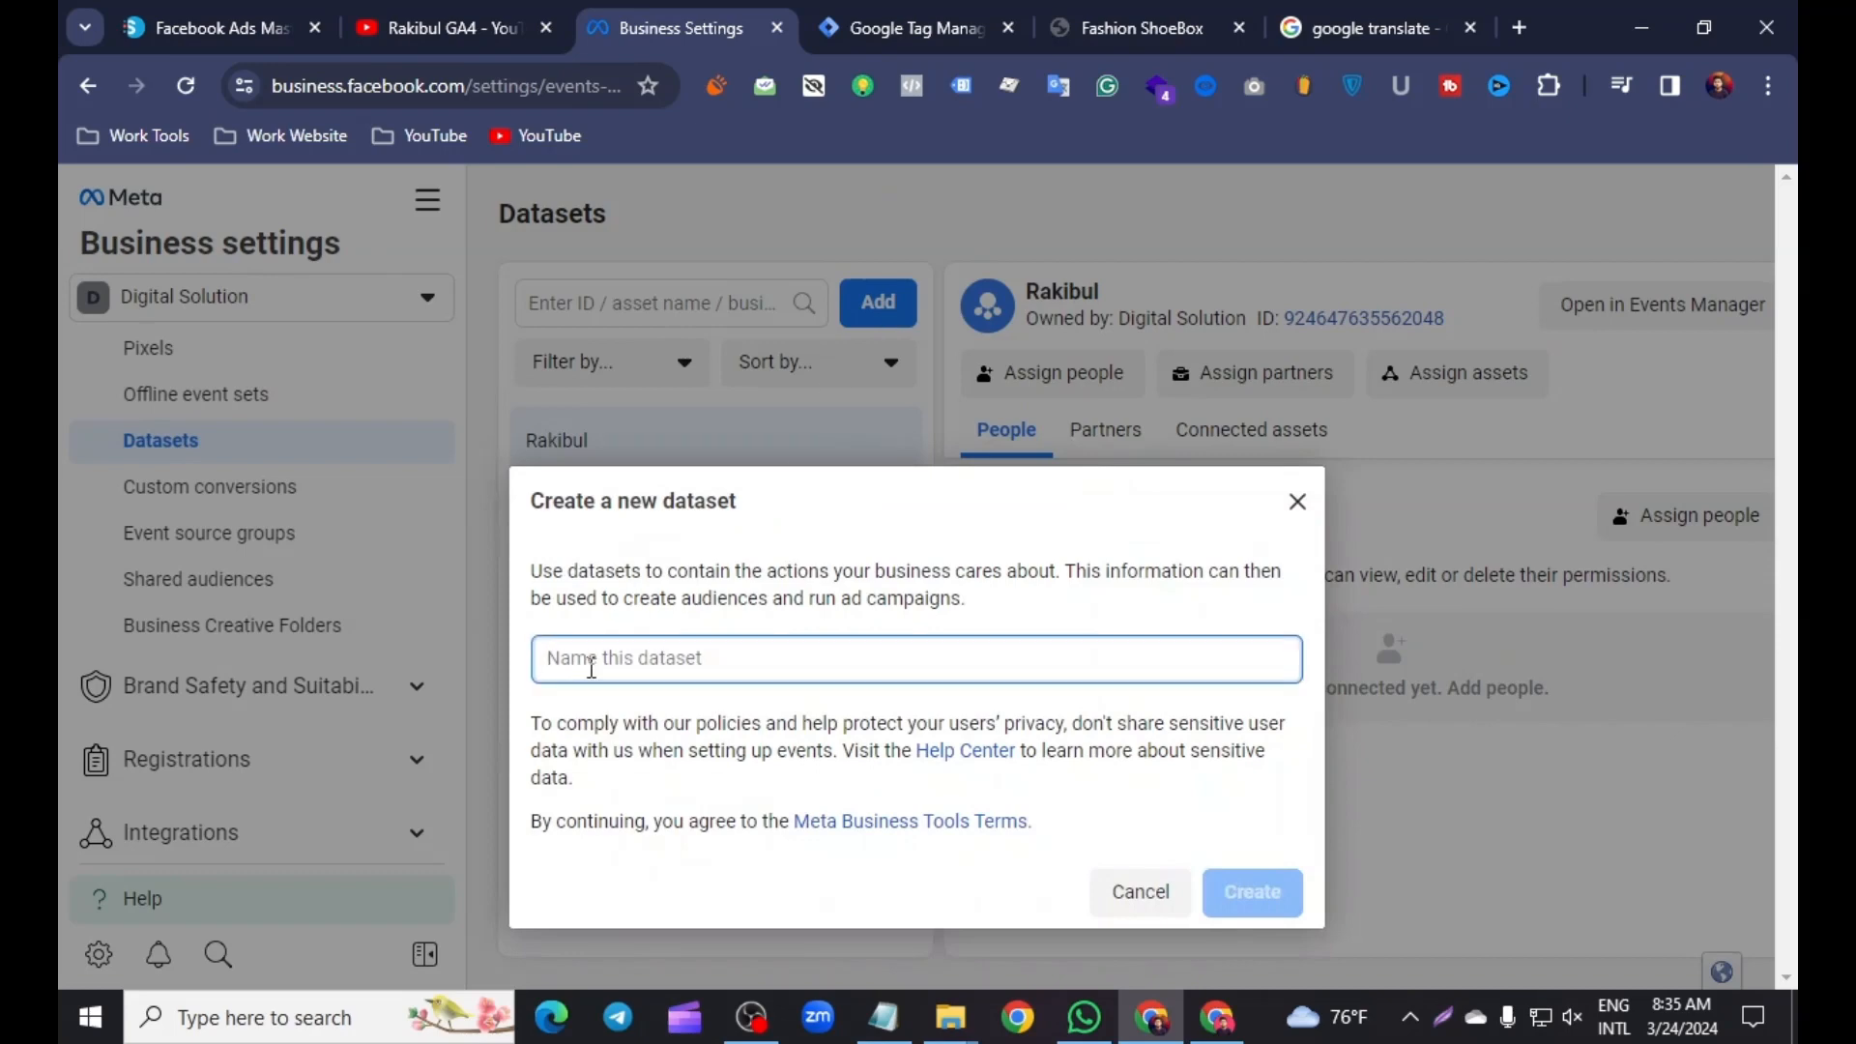
{"action": "type", "text": "Rakibul GA4"}
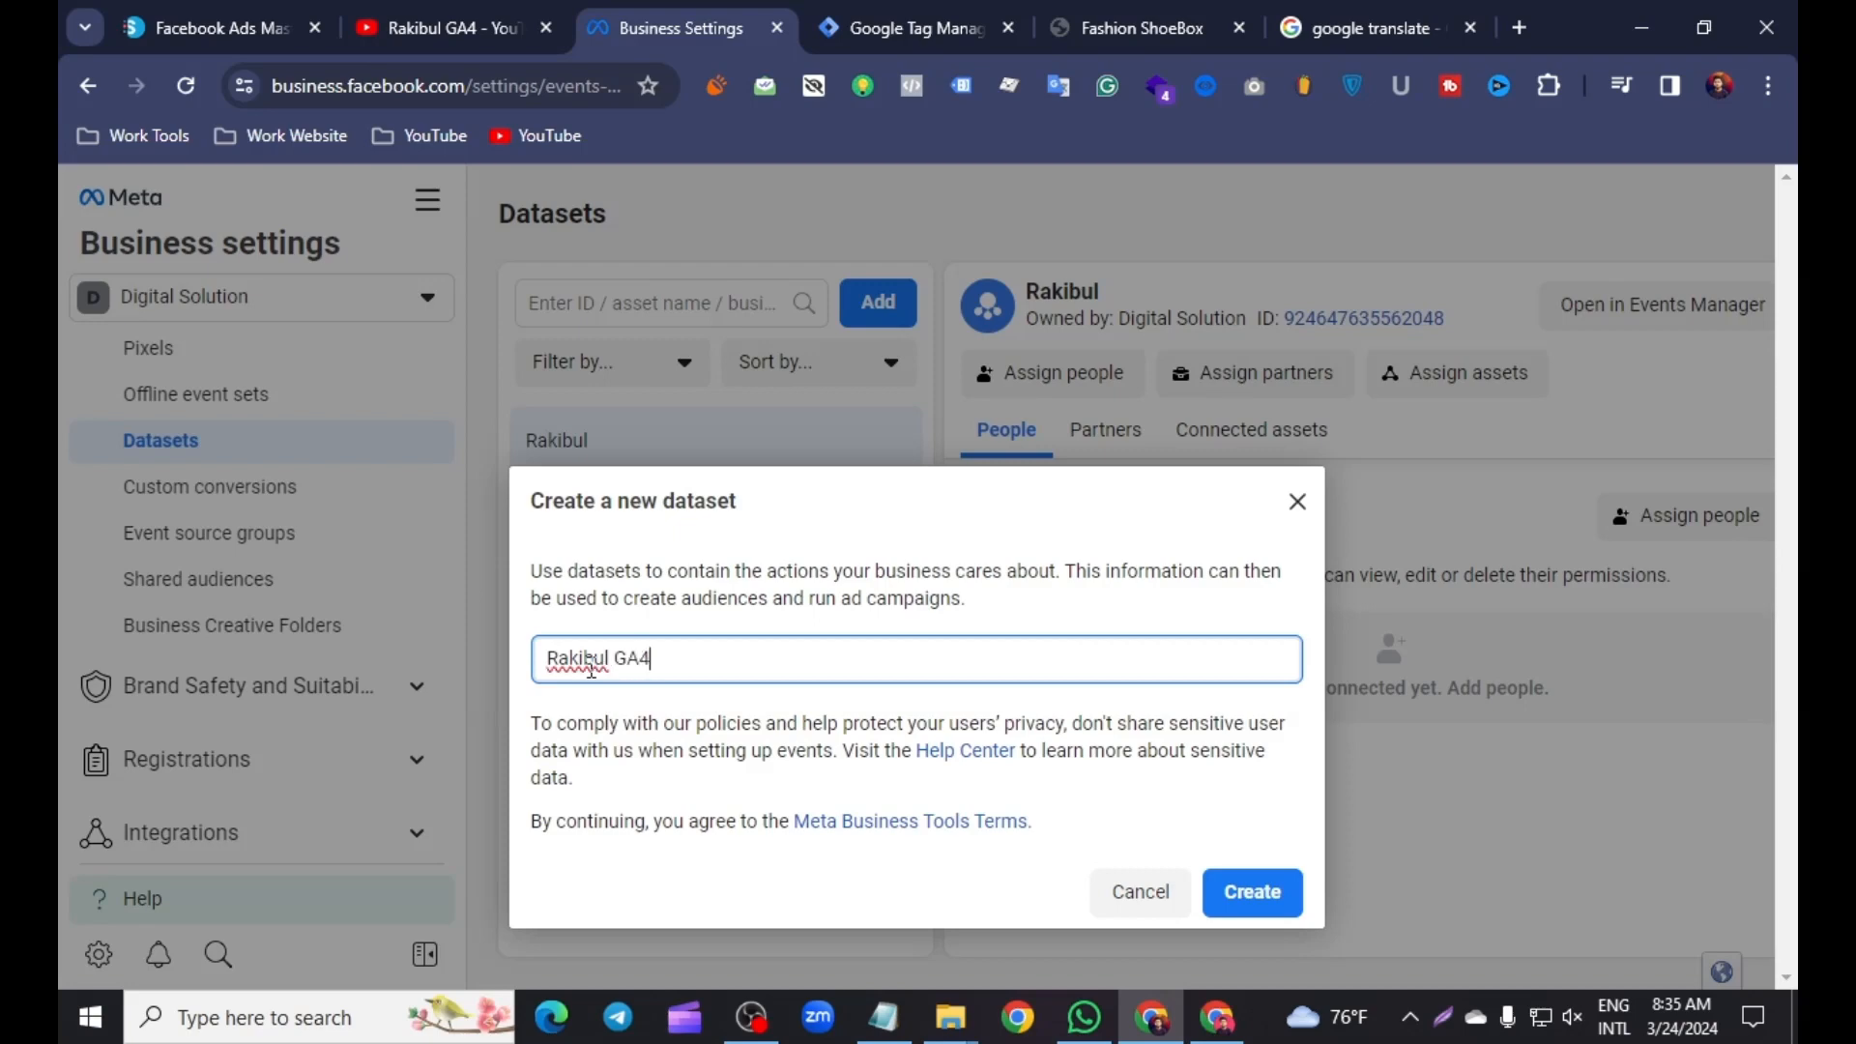
{"action": "left_click", "coordinate": [1239, 876]}
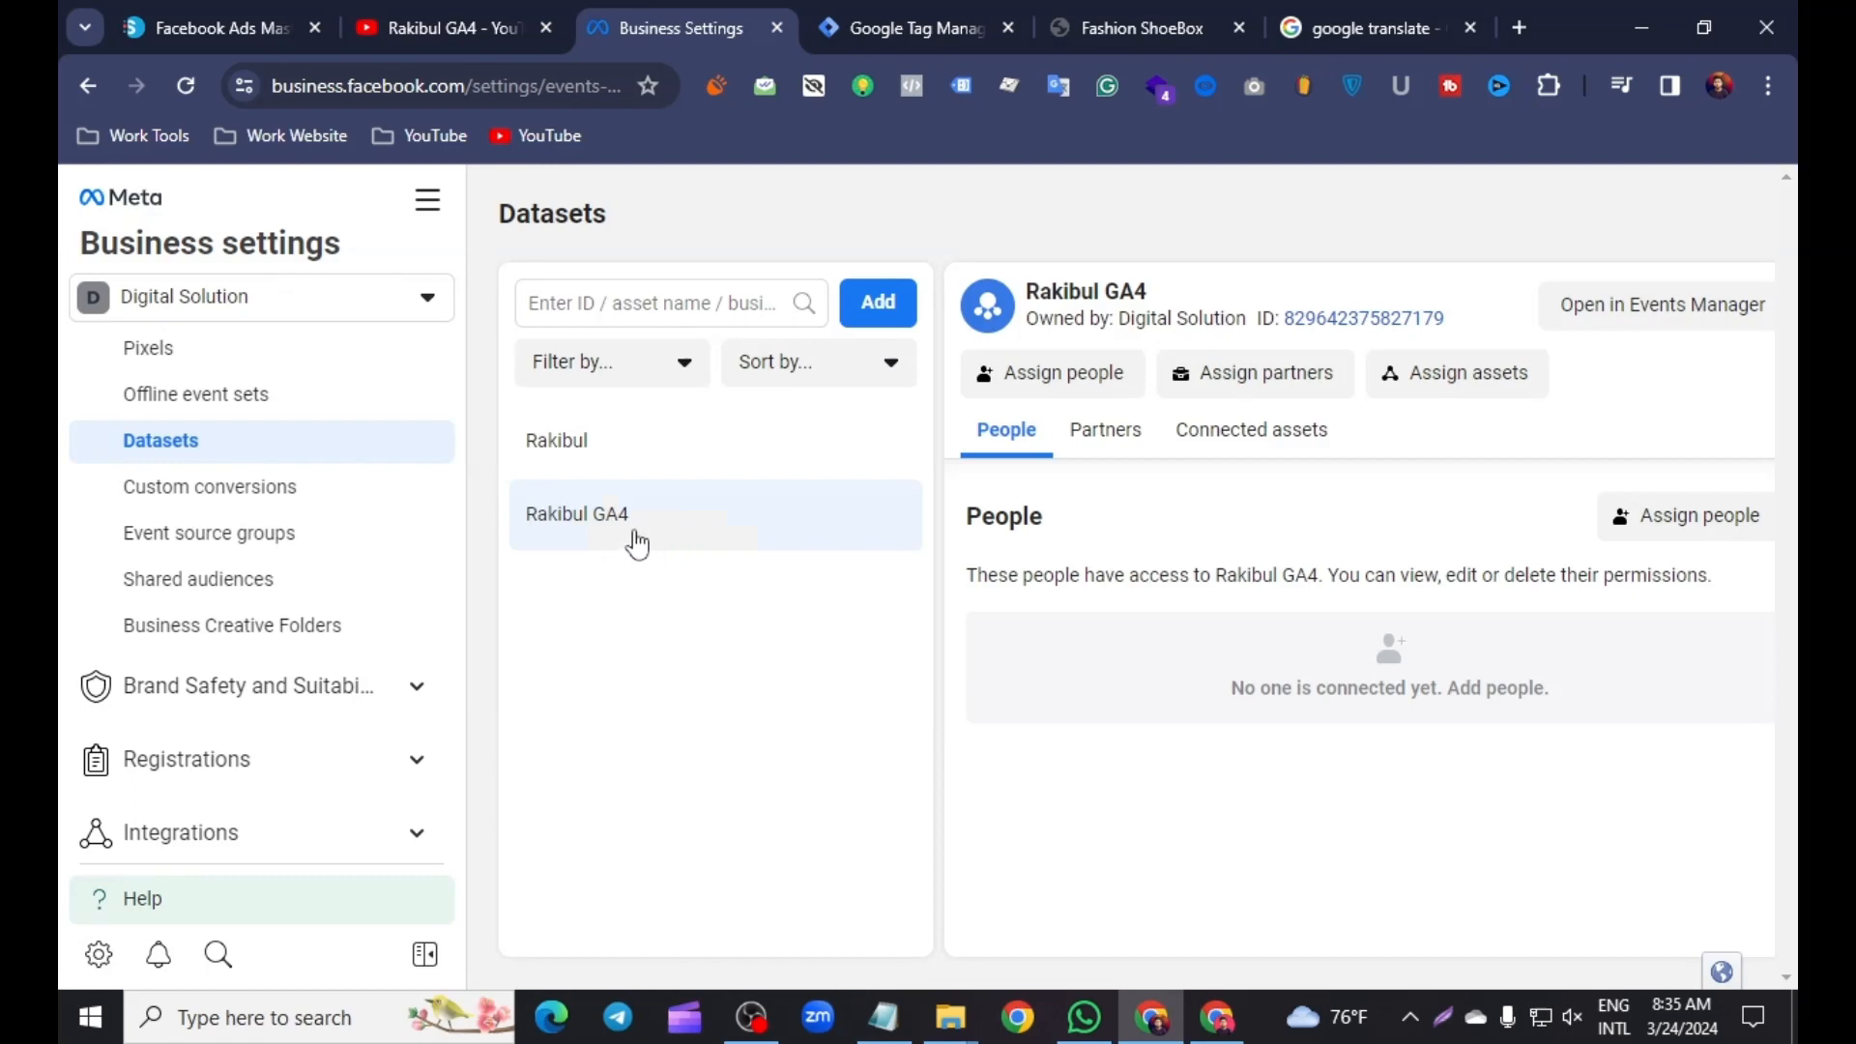
{"action": "left_click", "coordinate": [1315, 319]}
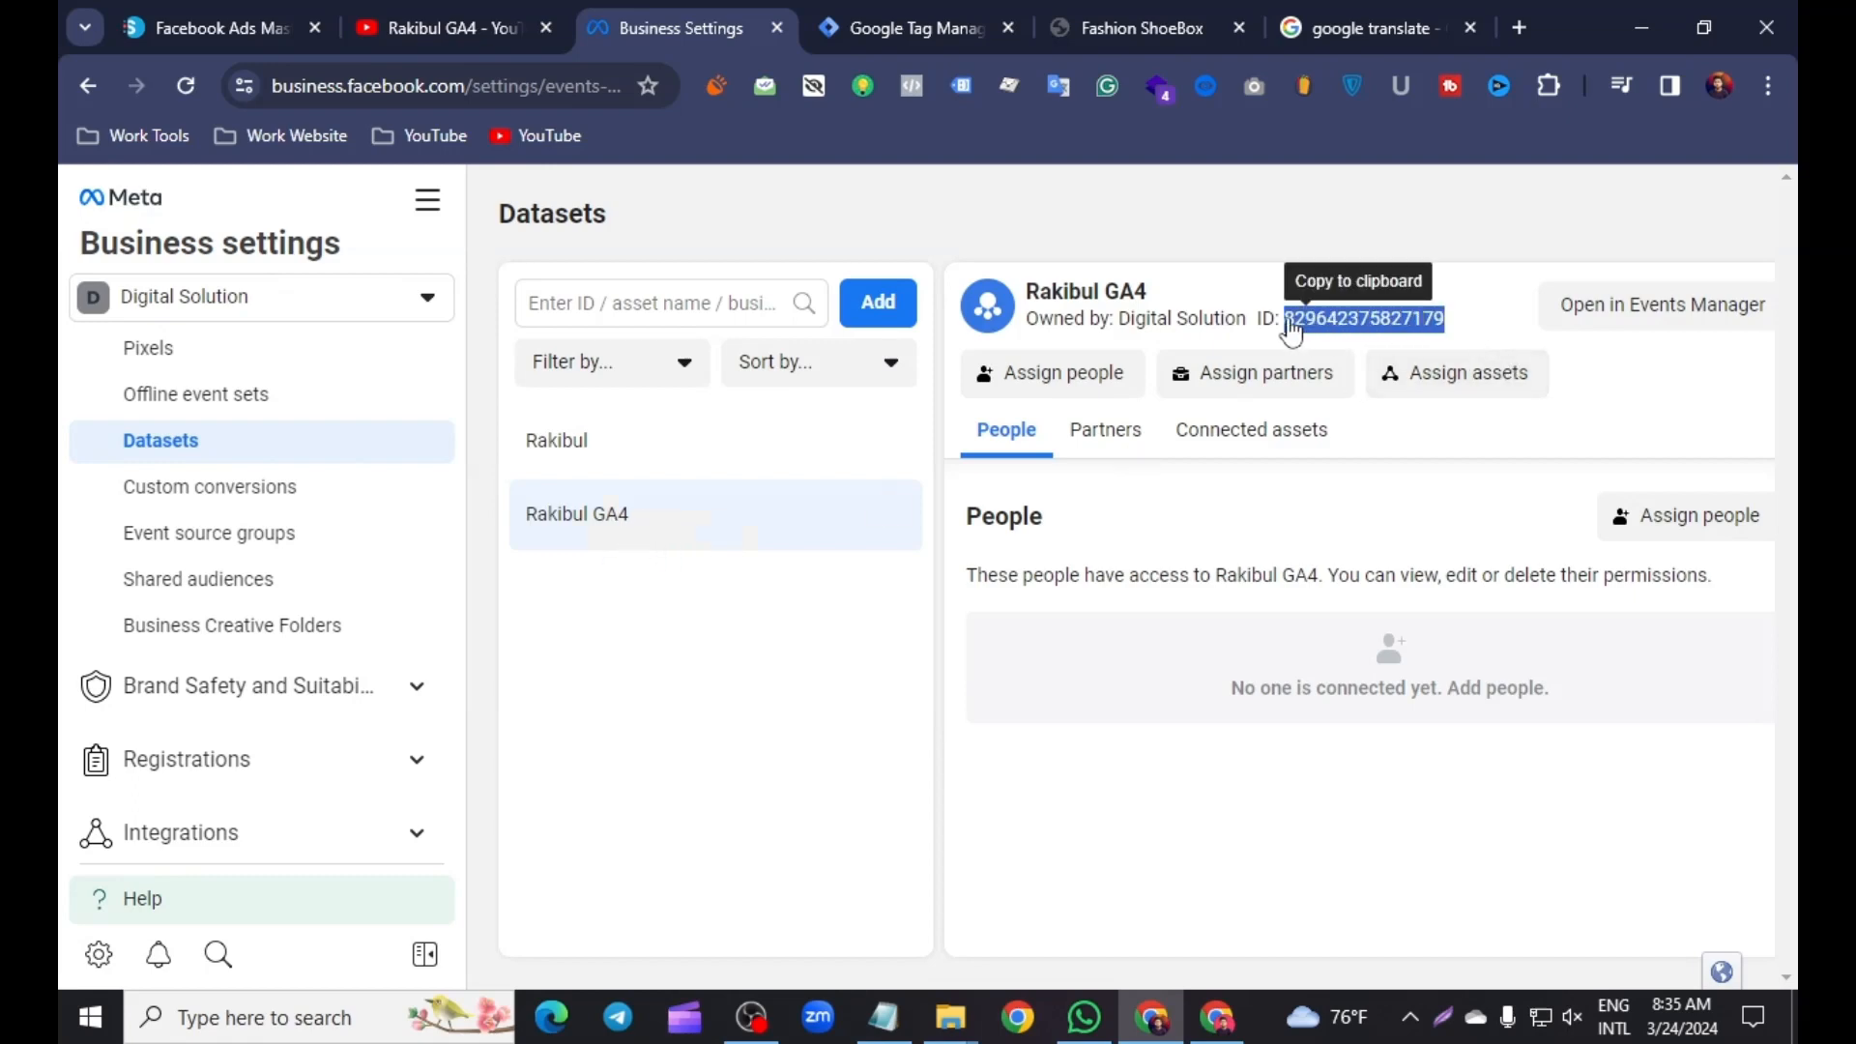
{"action": "left_click", "coordinate": [705, 711]}
Switch to Google Tag Manager and add the Facebook Pixel tag template by facebookarchive from the Community Template Gallery to the workspace
{"action": "left_click", "coordinate": [920, 8]}
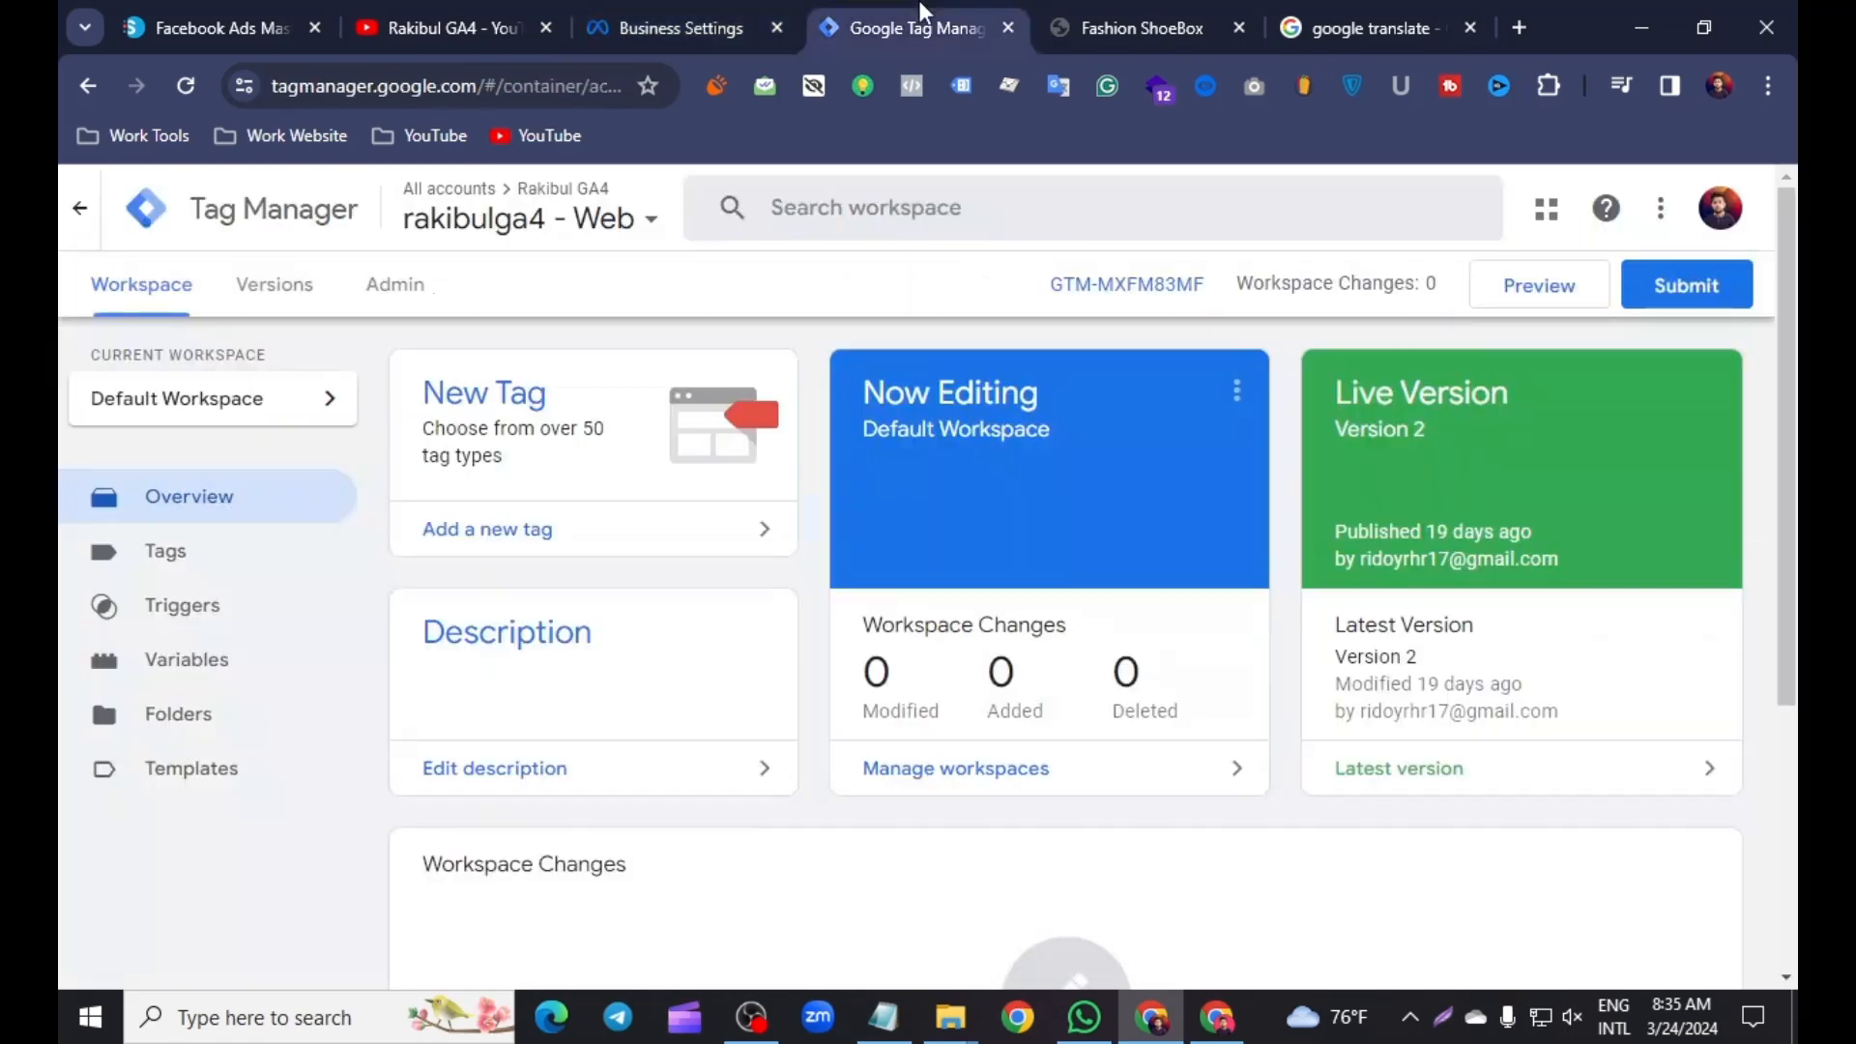
{"action": "left_click", "coordinate": [206, 781]}
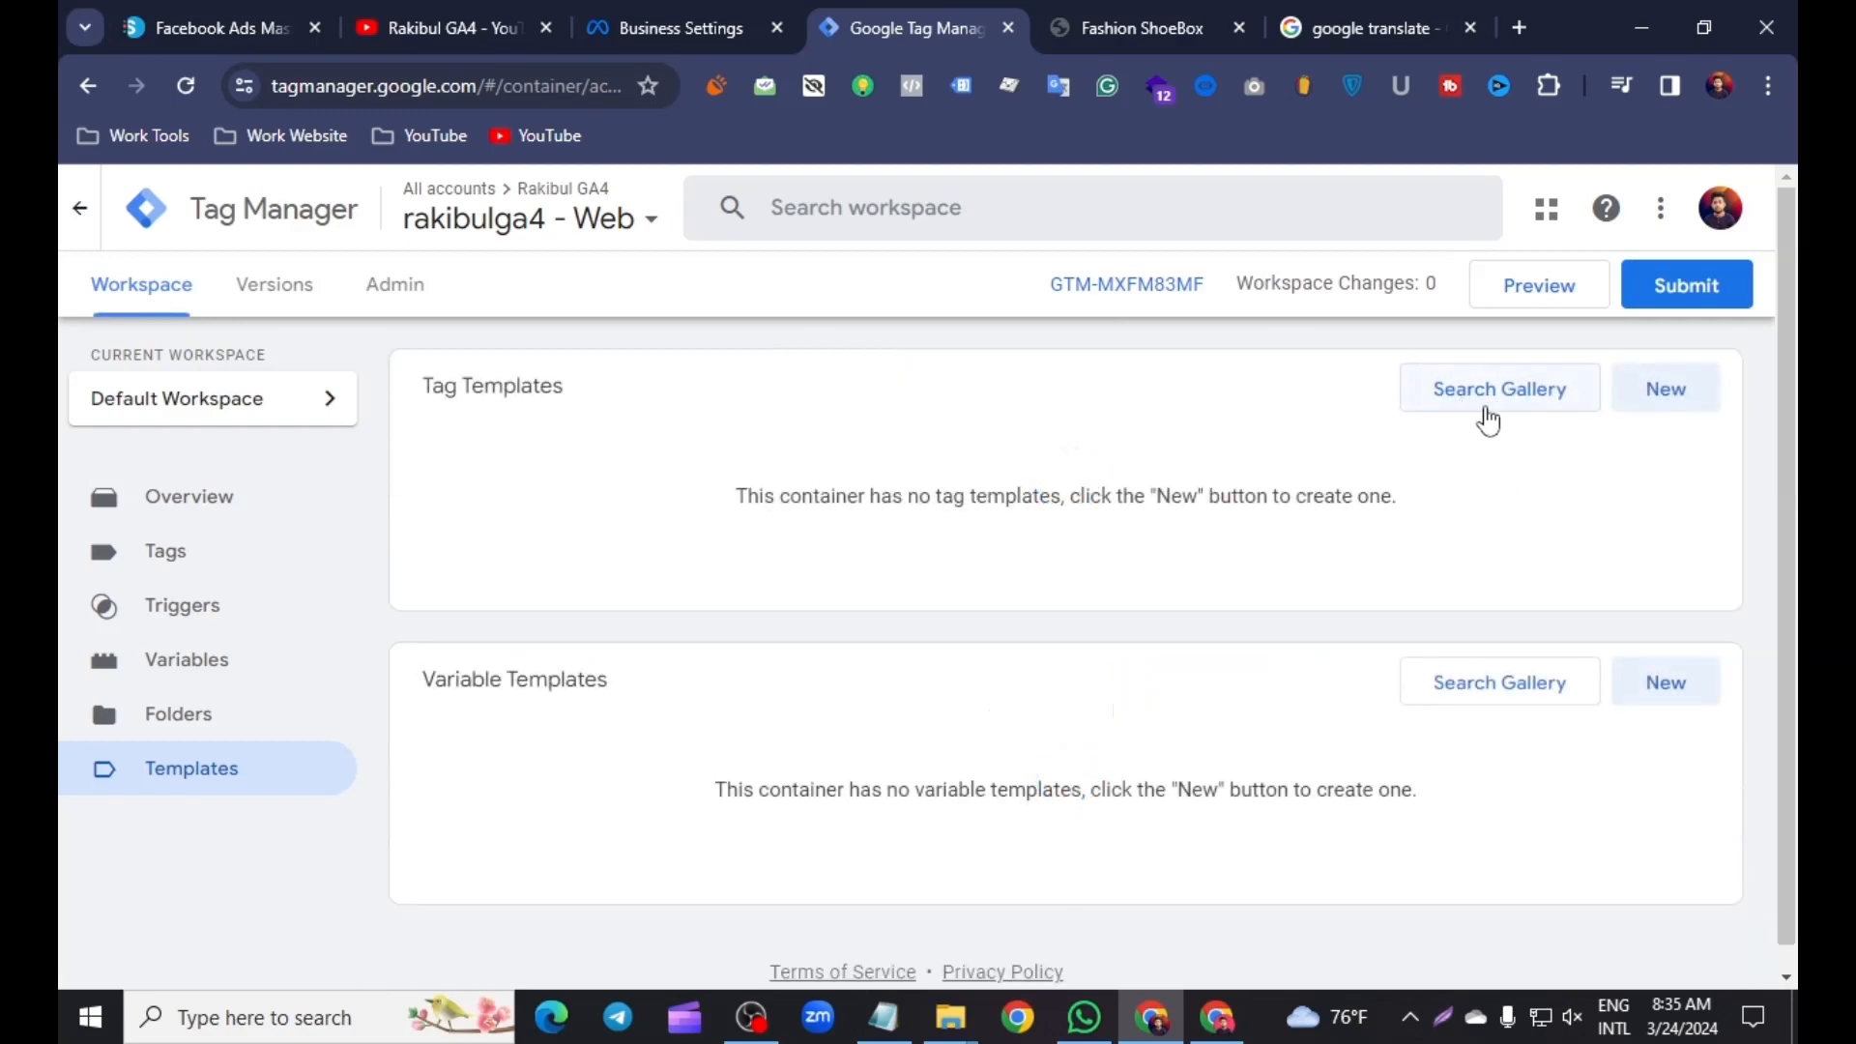
{"action": "left_click", "coordinate": [1478, 409]}
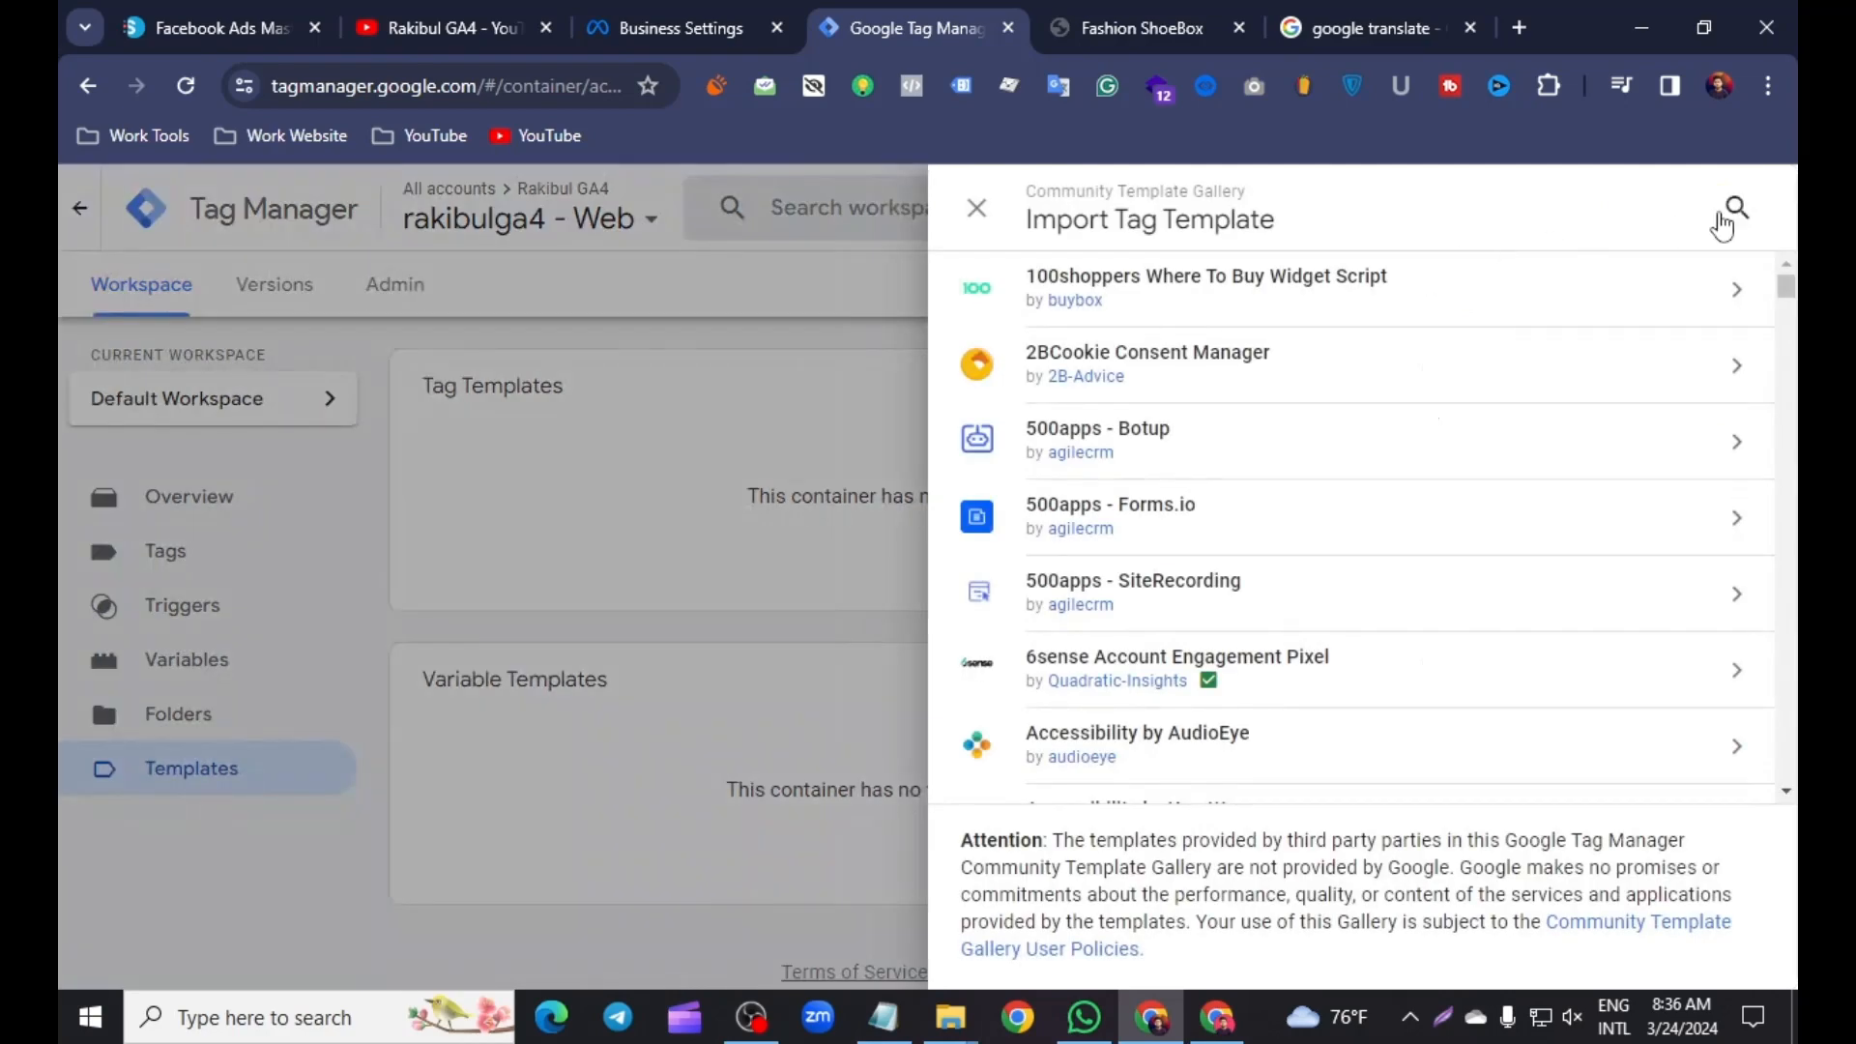
{"action": "left_click", "coordinate": [1732, 206]}
{"action": "type", "text": "f"}
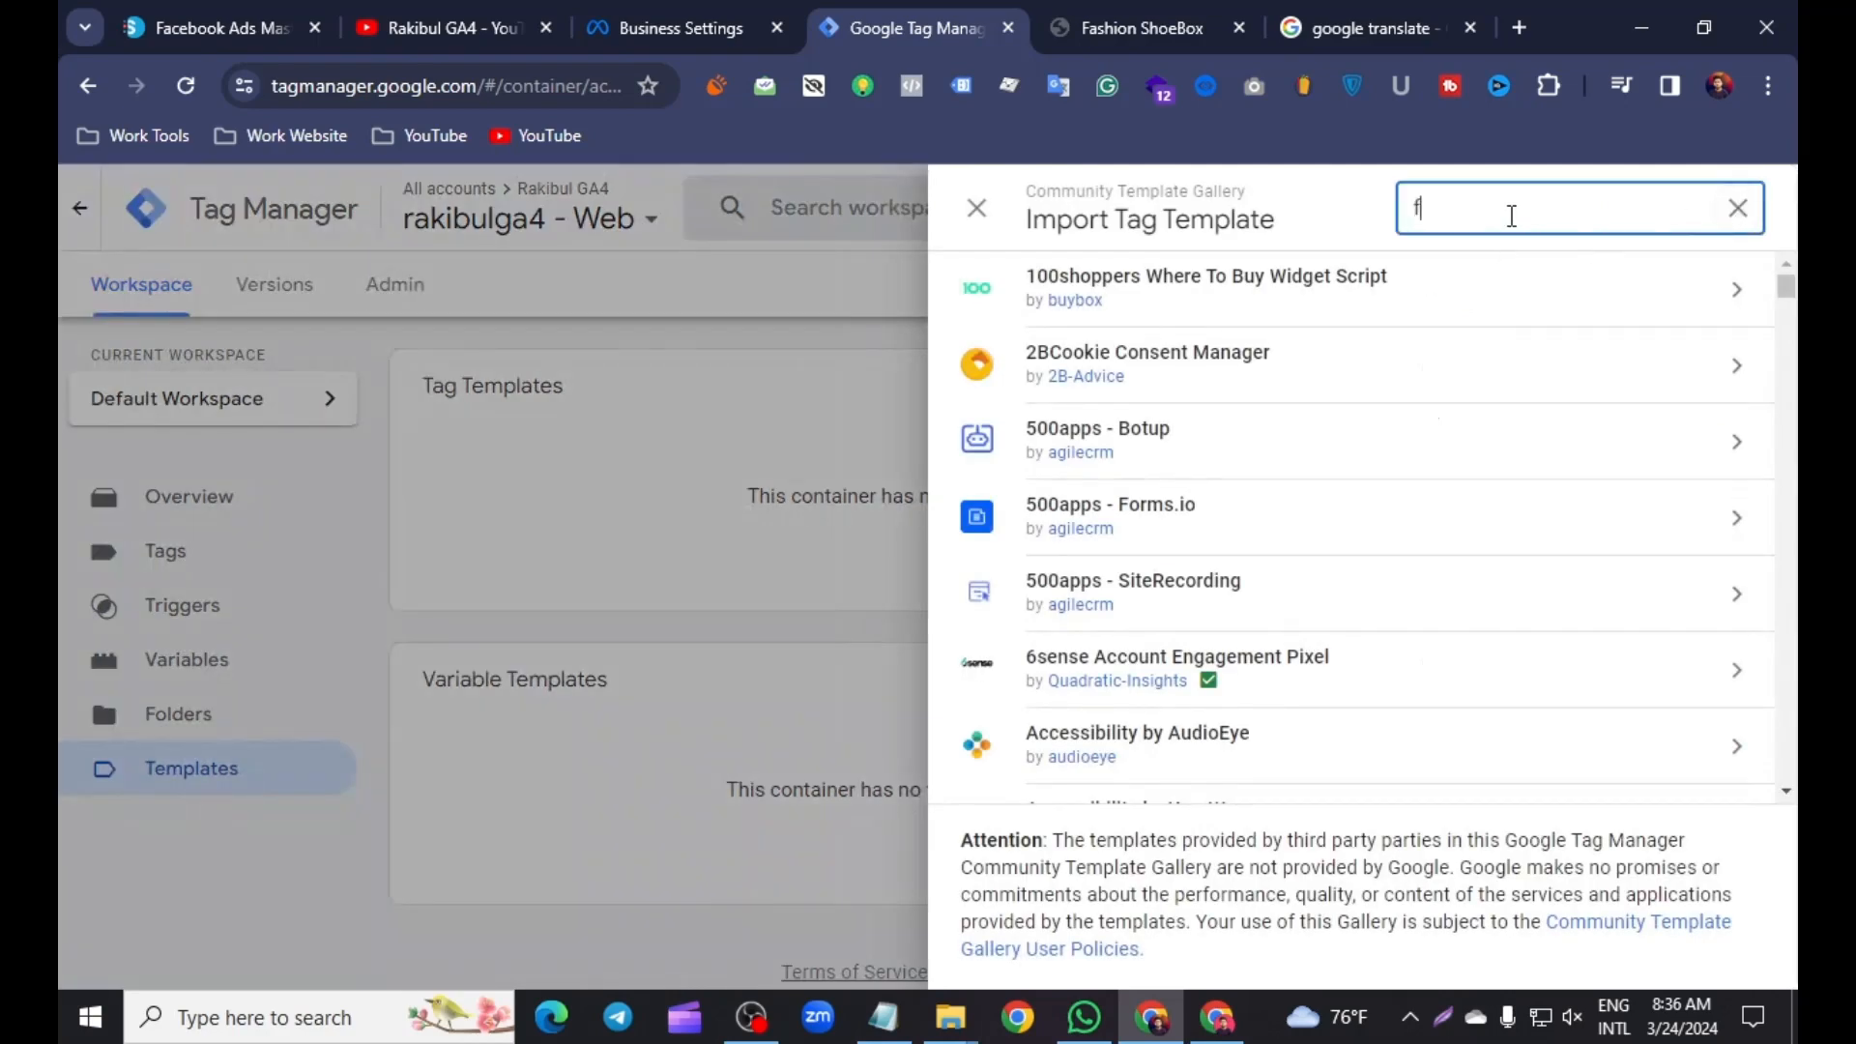
{"action": "type", "text": "acebook"}
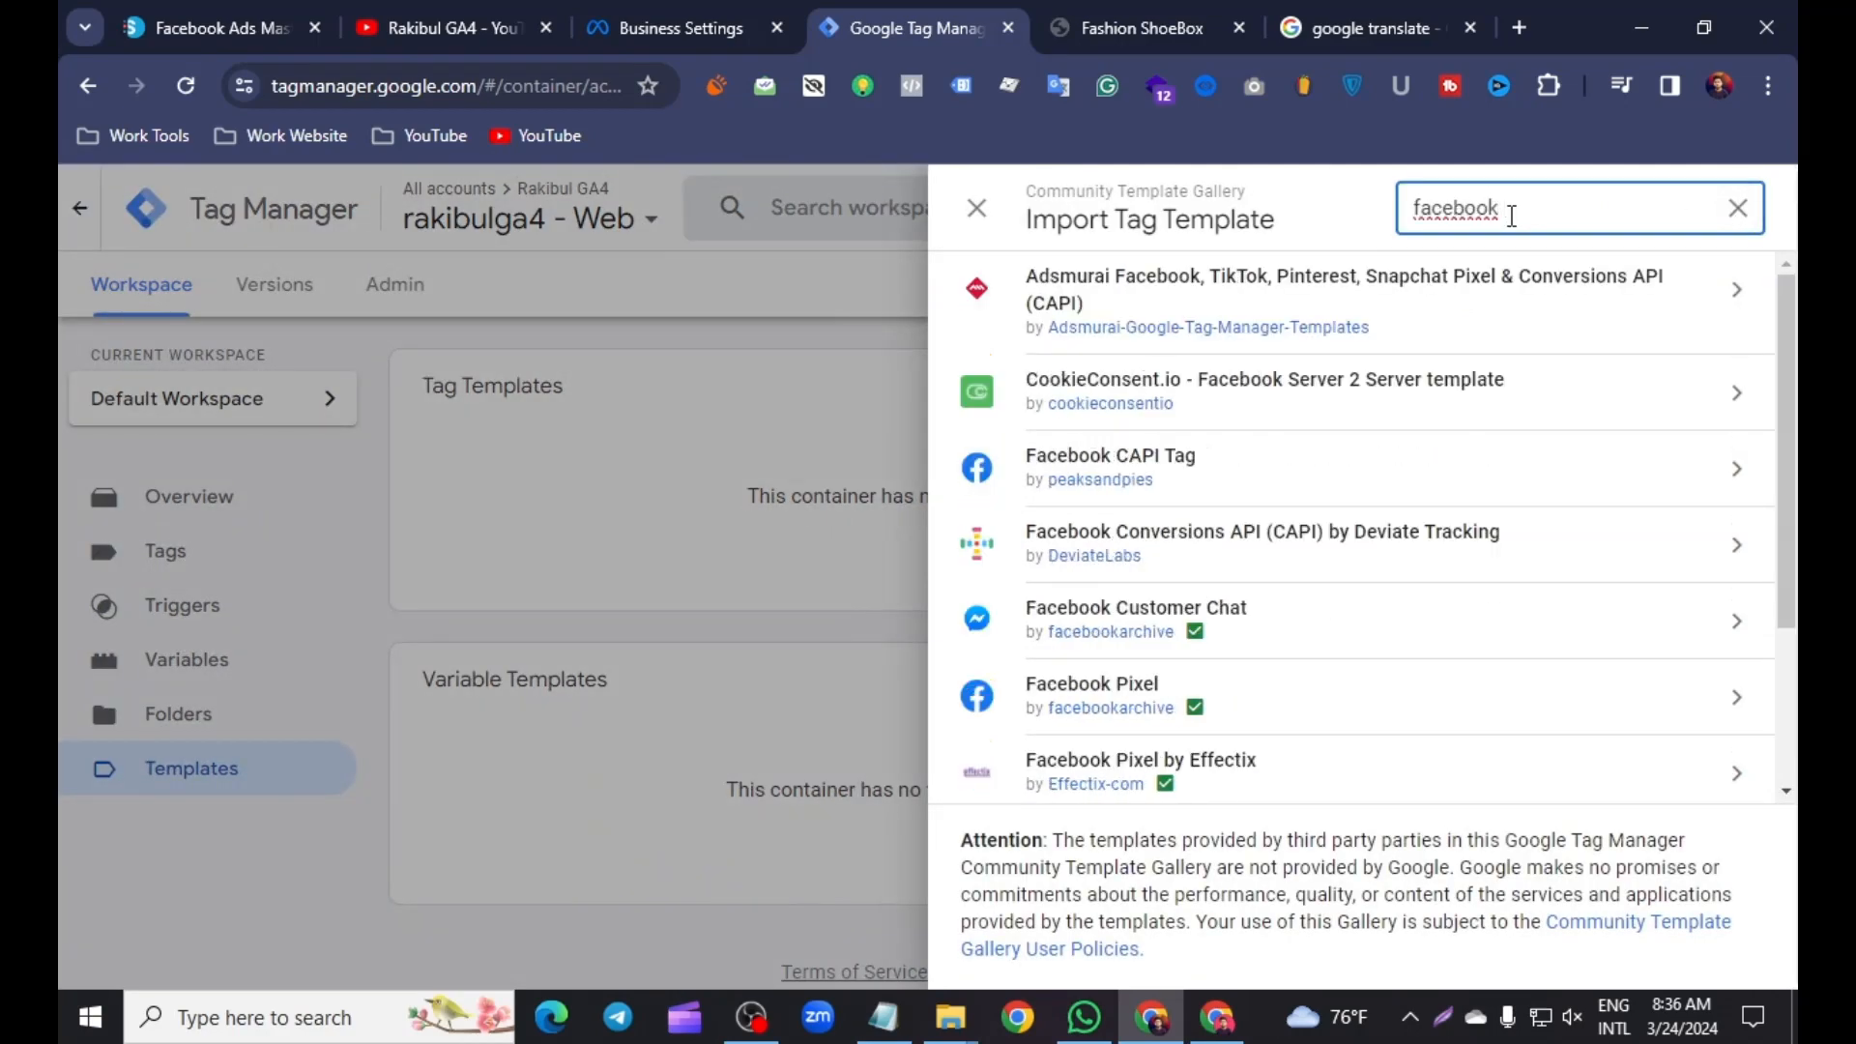
{"action": "left_click", "coordinate": [1127, 706]}
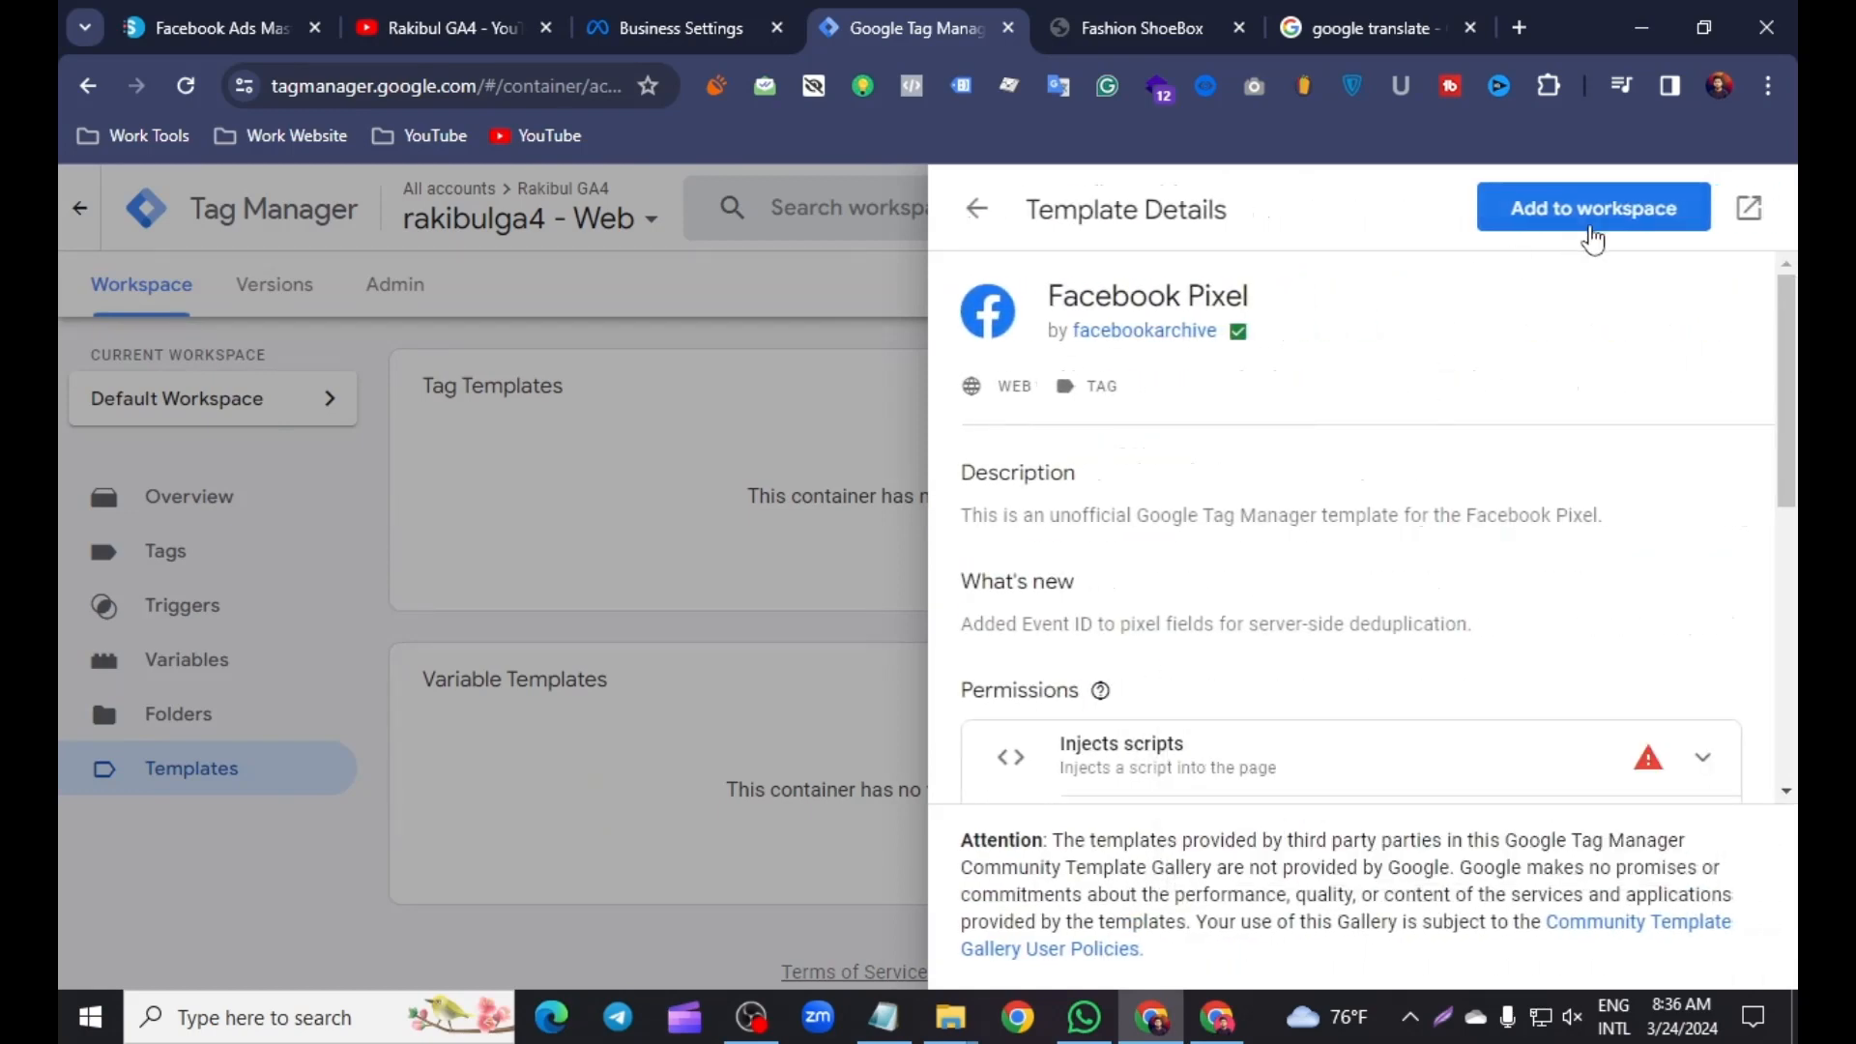
{"action": "left_click", "coordinate": [1590, 232]}
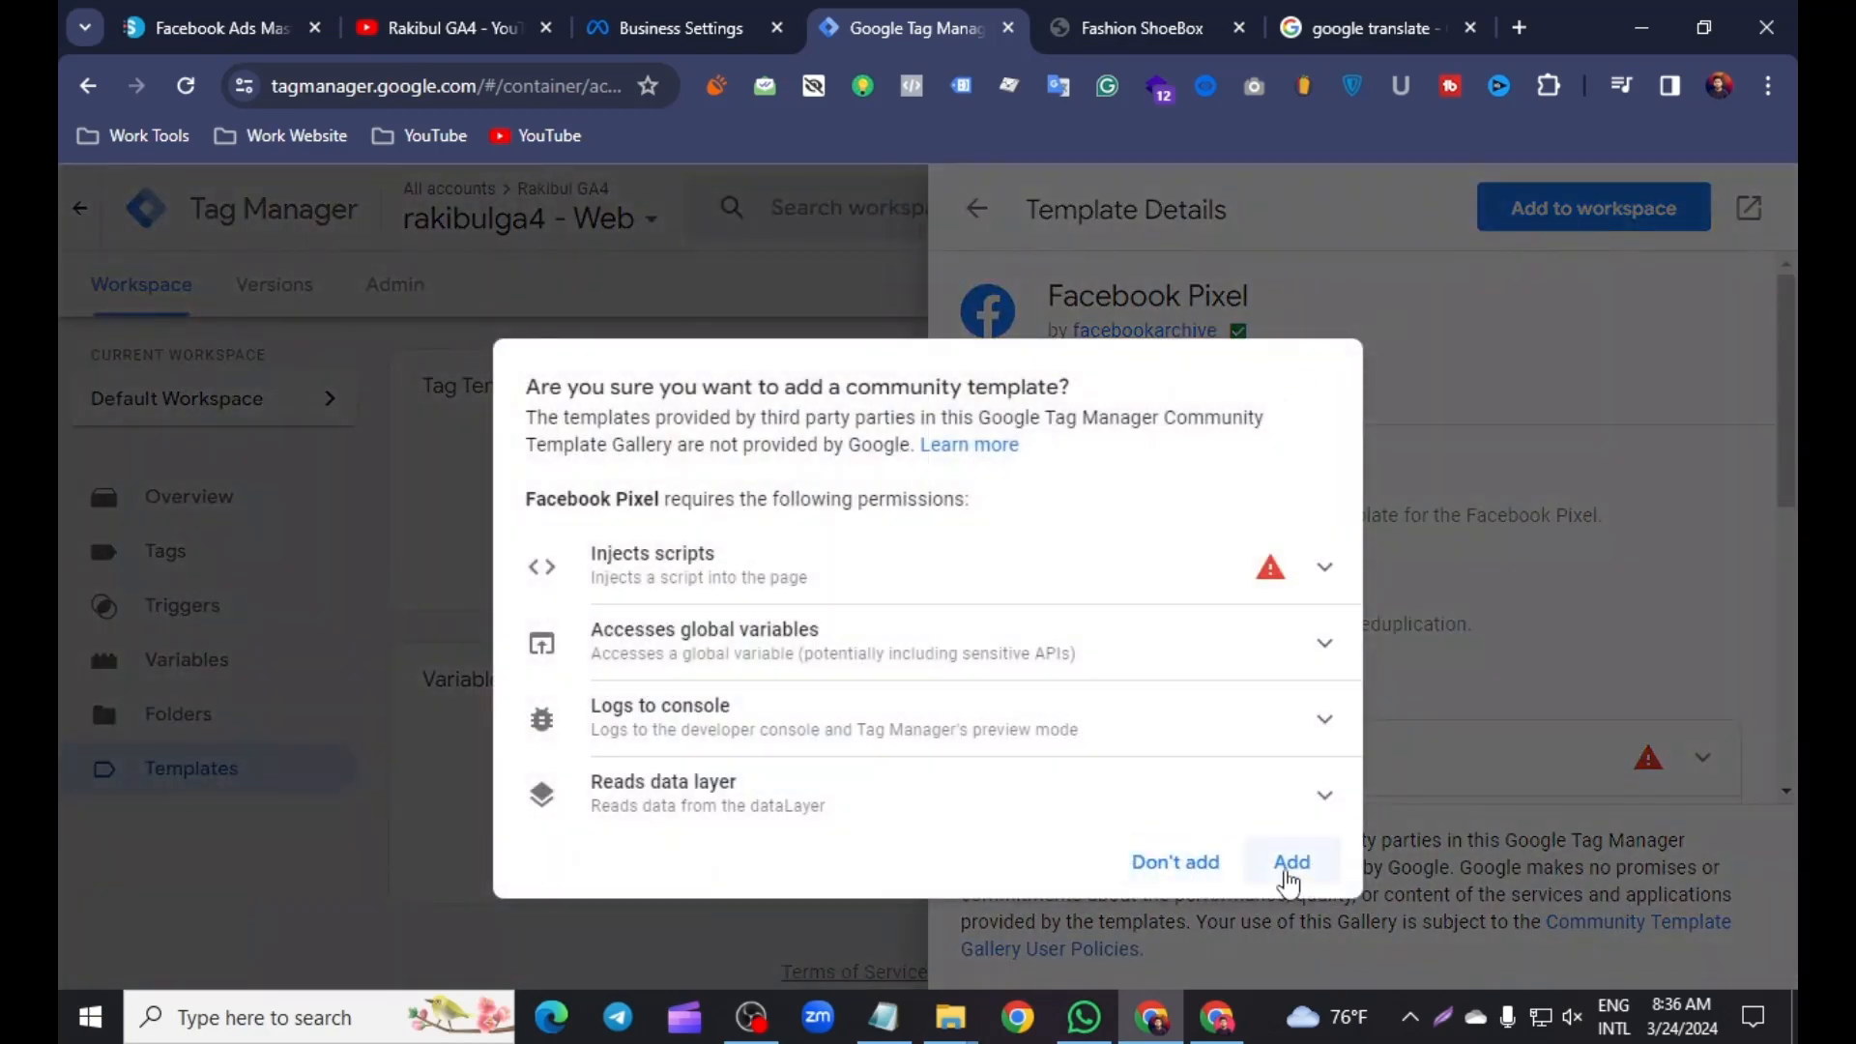
{"action": "left_click", "coordinate": [1290, 873]}
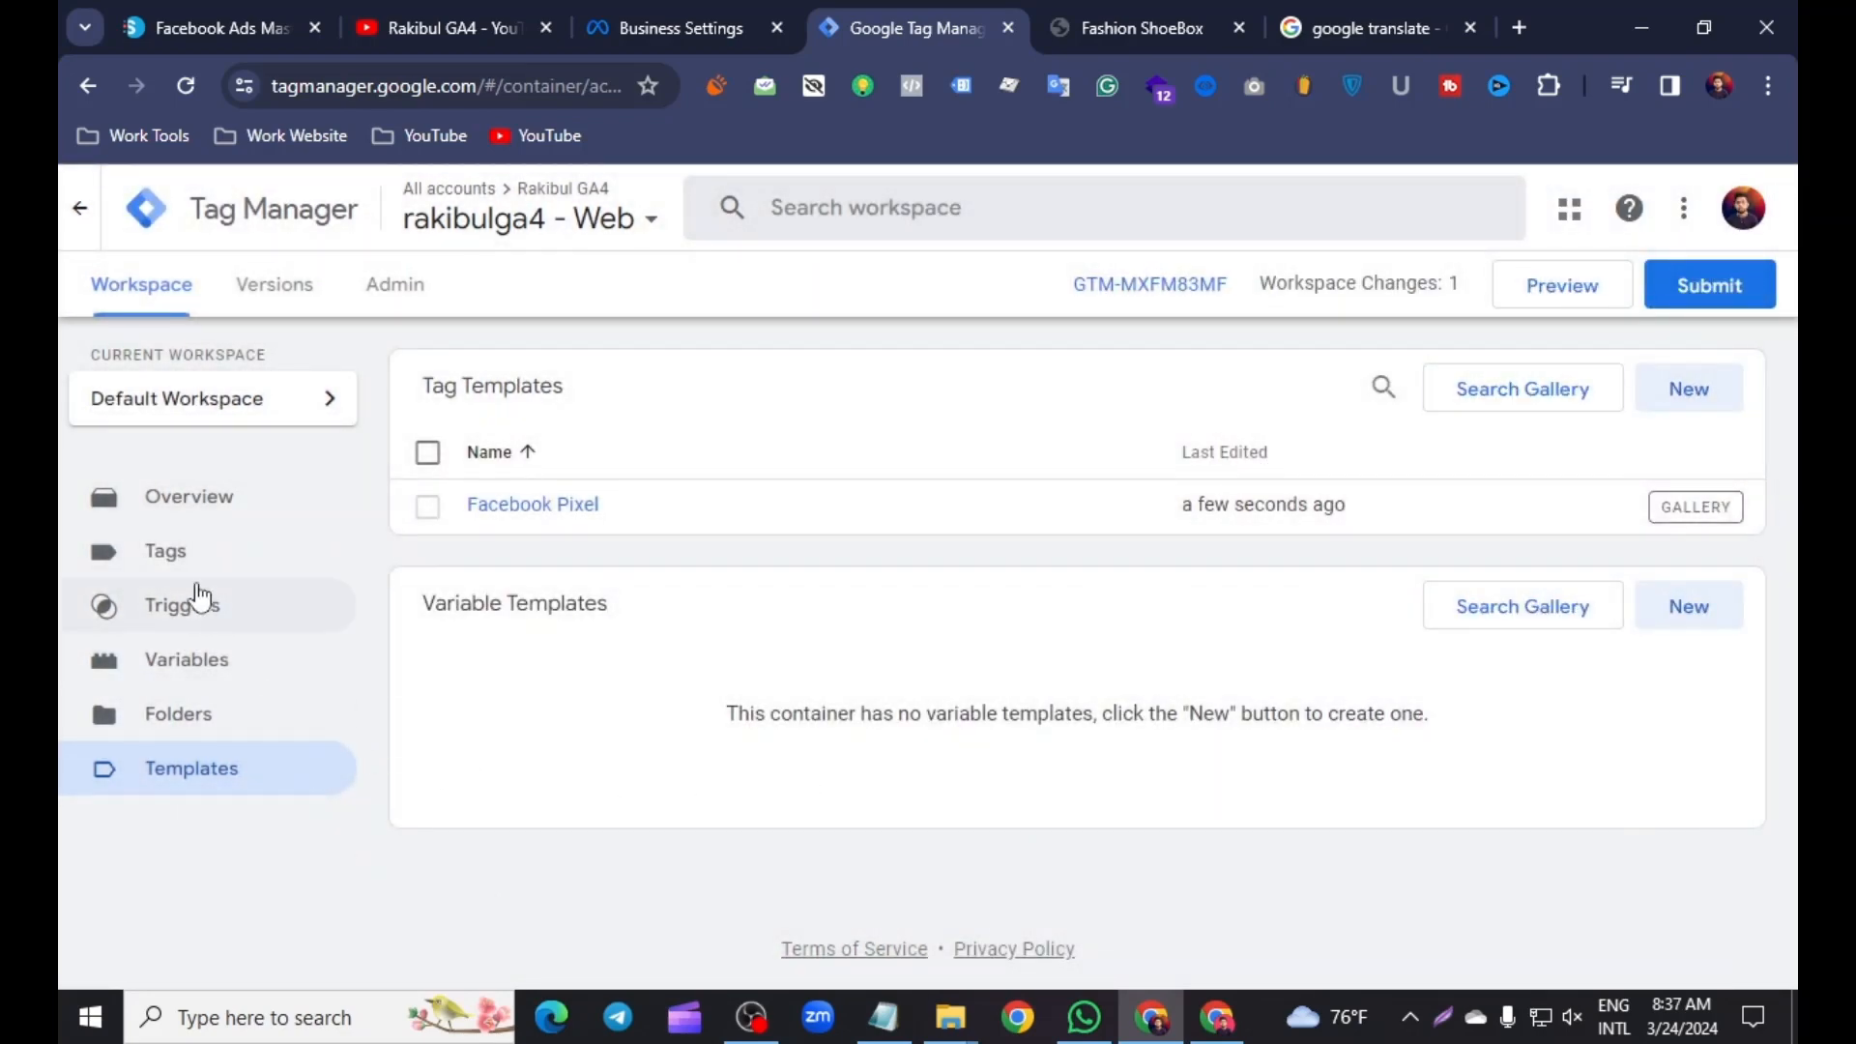
Create a new tag and choose the Facebook Pixel template as its tag type
{"action": "left_click", "coordinate": [187, 570]}
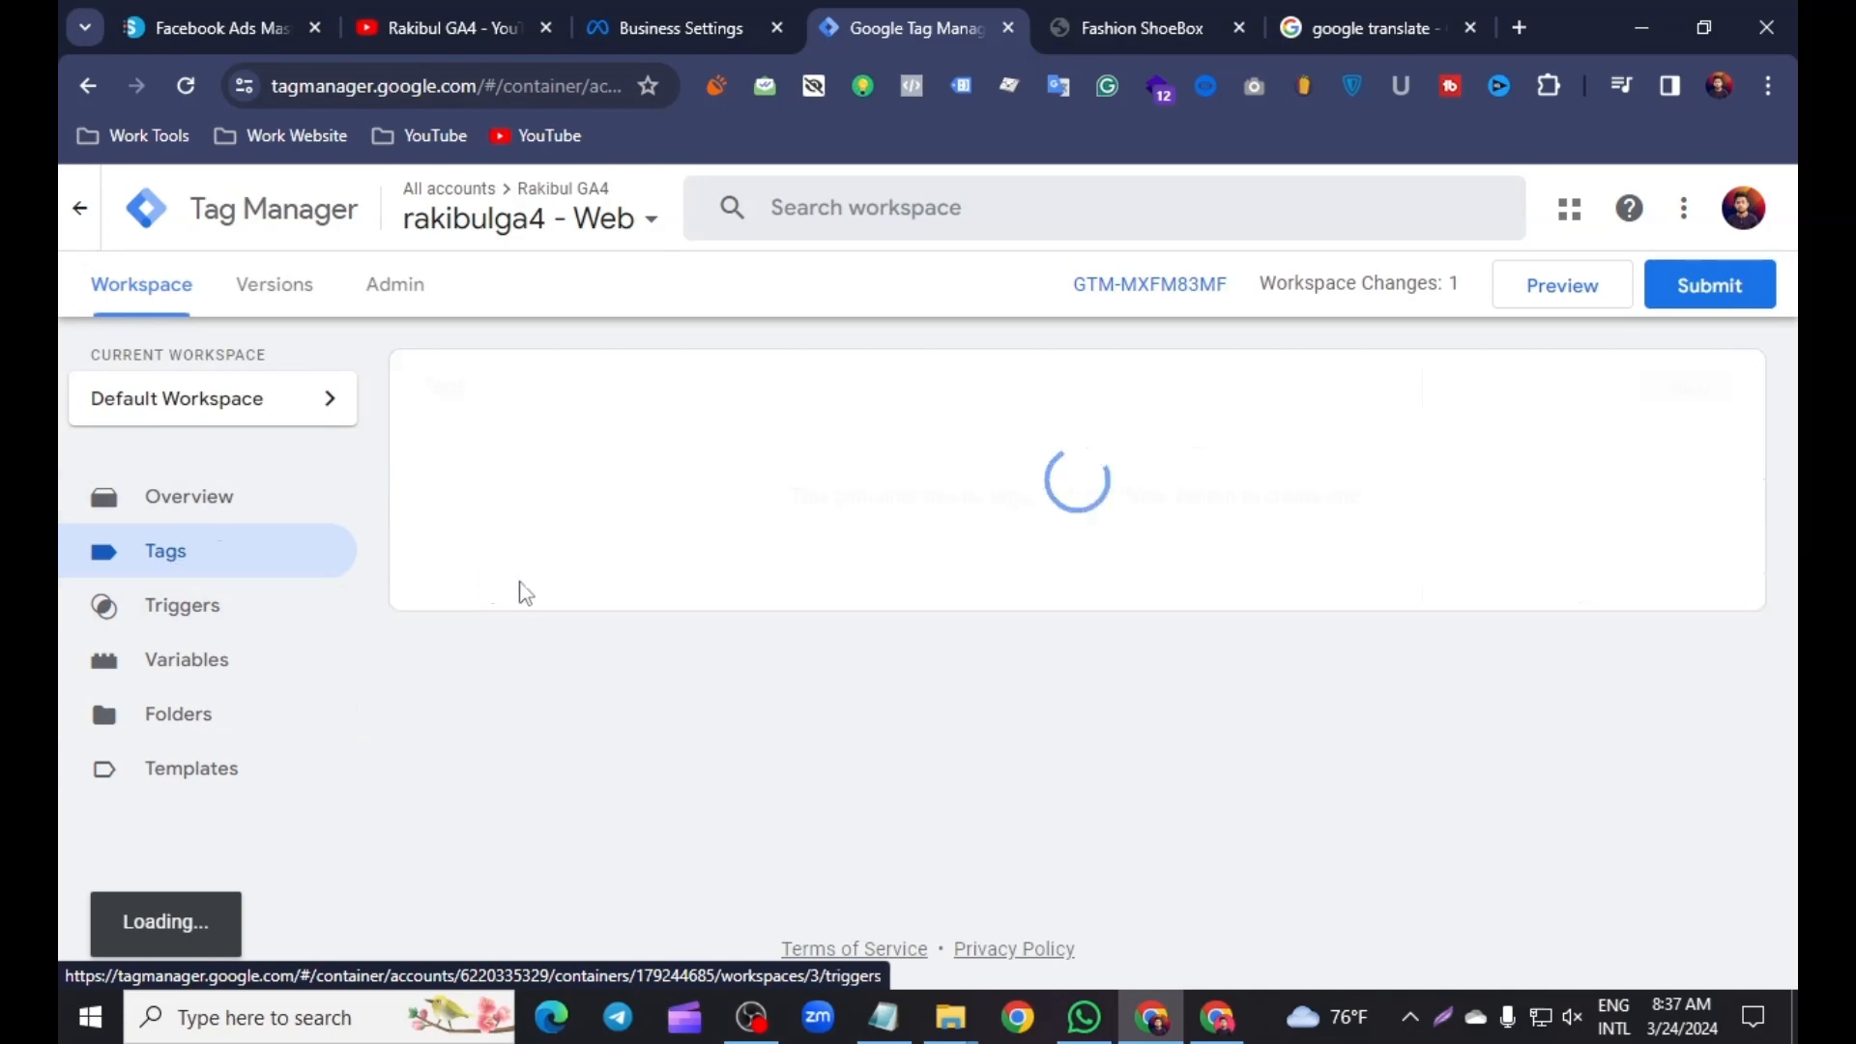
{"action": "left_click", "coordinate": [1676, 397]}
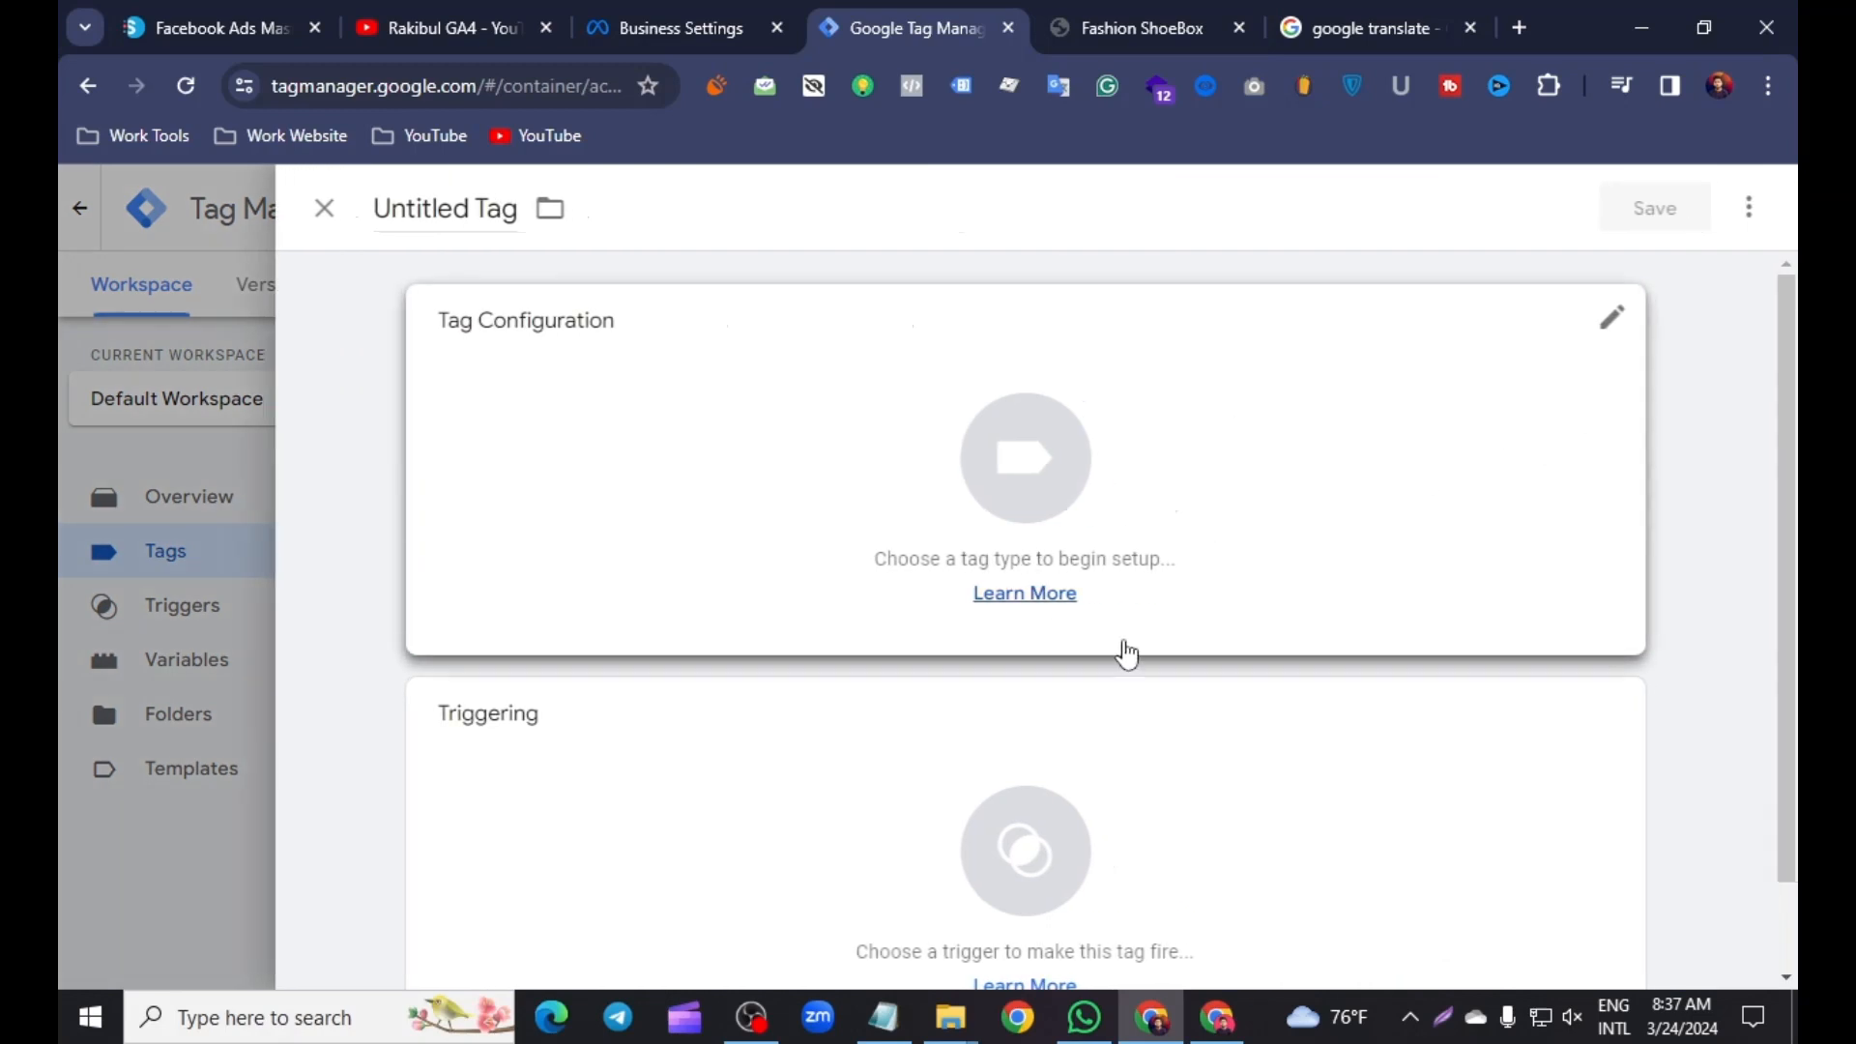
{"action": "left_click", "coordinate": [1629, 321]}
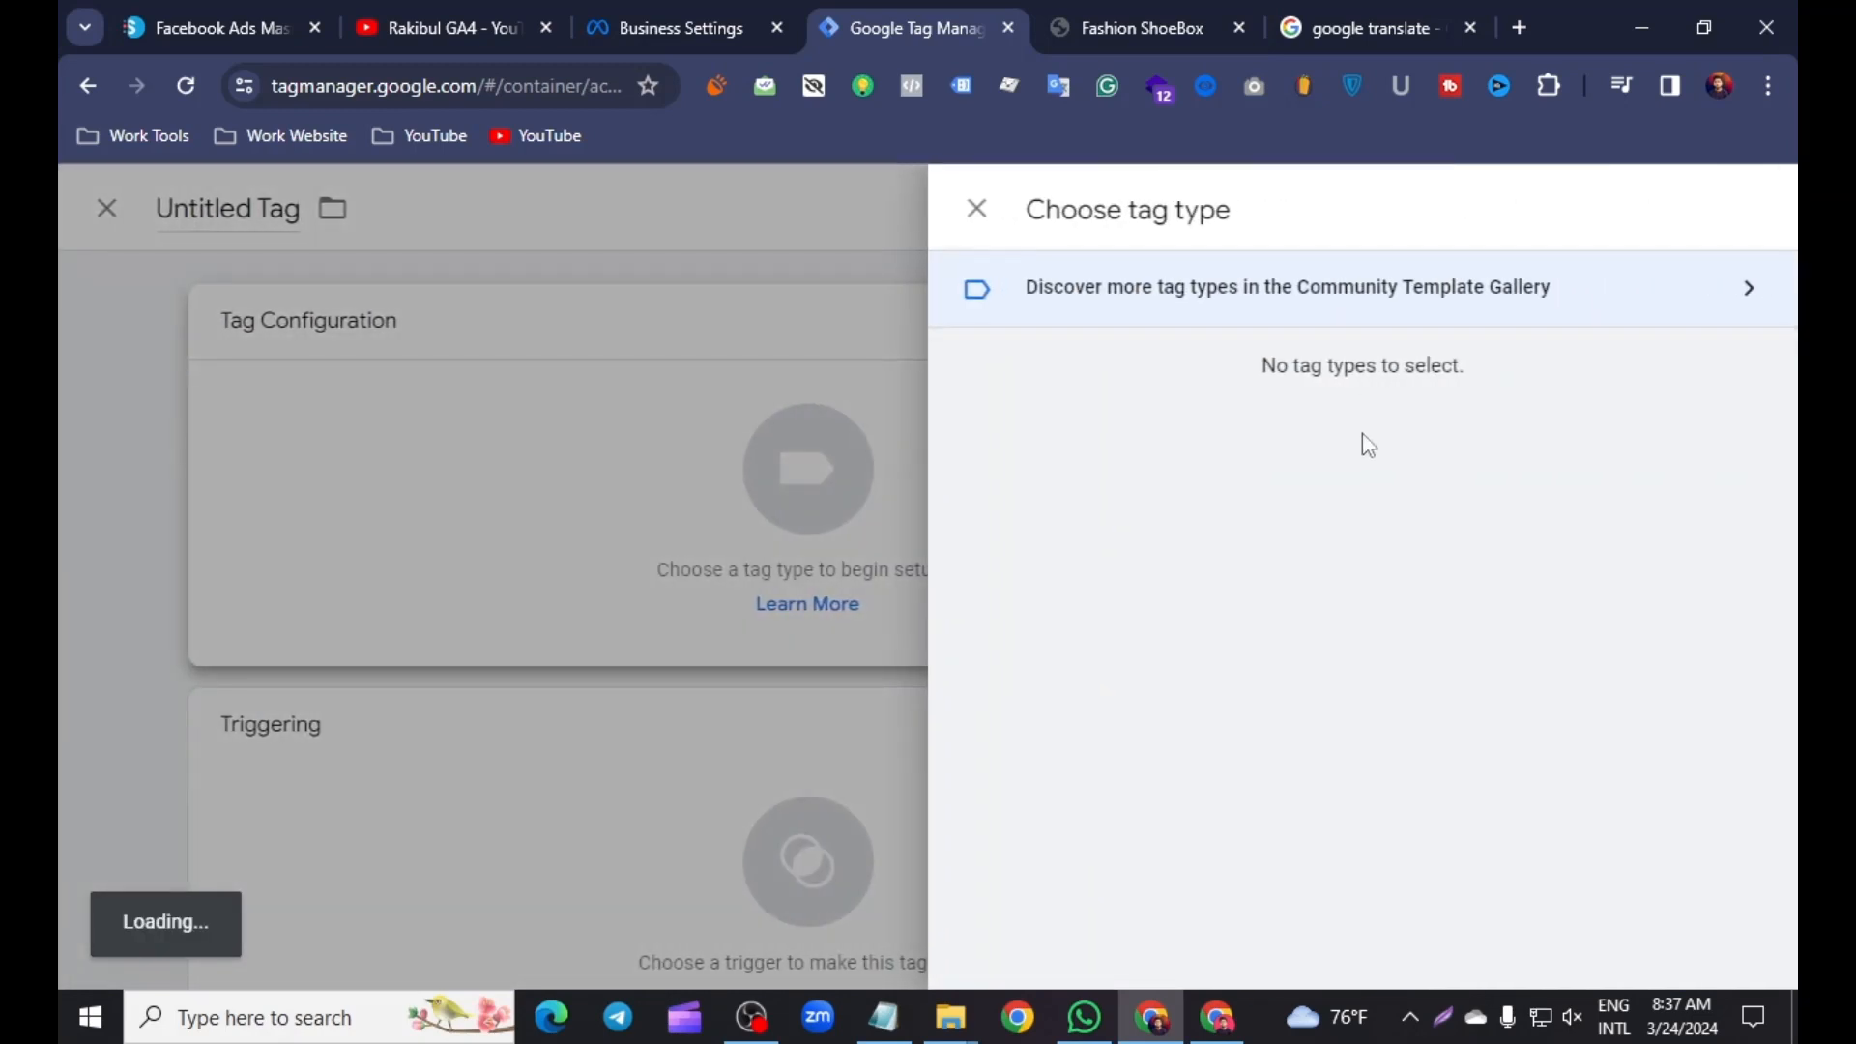
{"action": "scroll", "coordinate": [1143, 638], "scroll_direction": "down", "scroll_amount": 5}
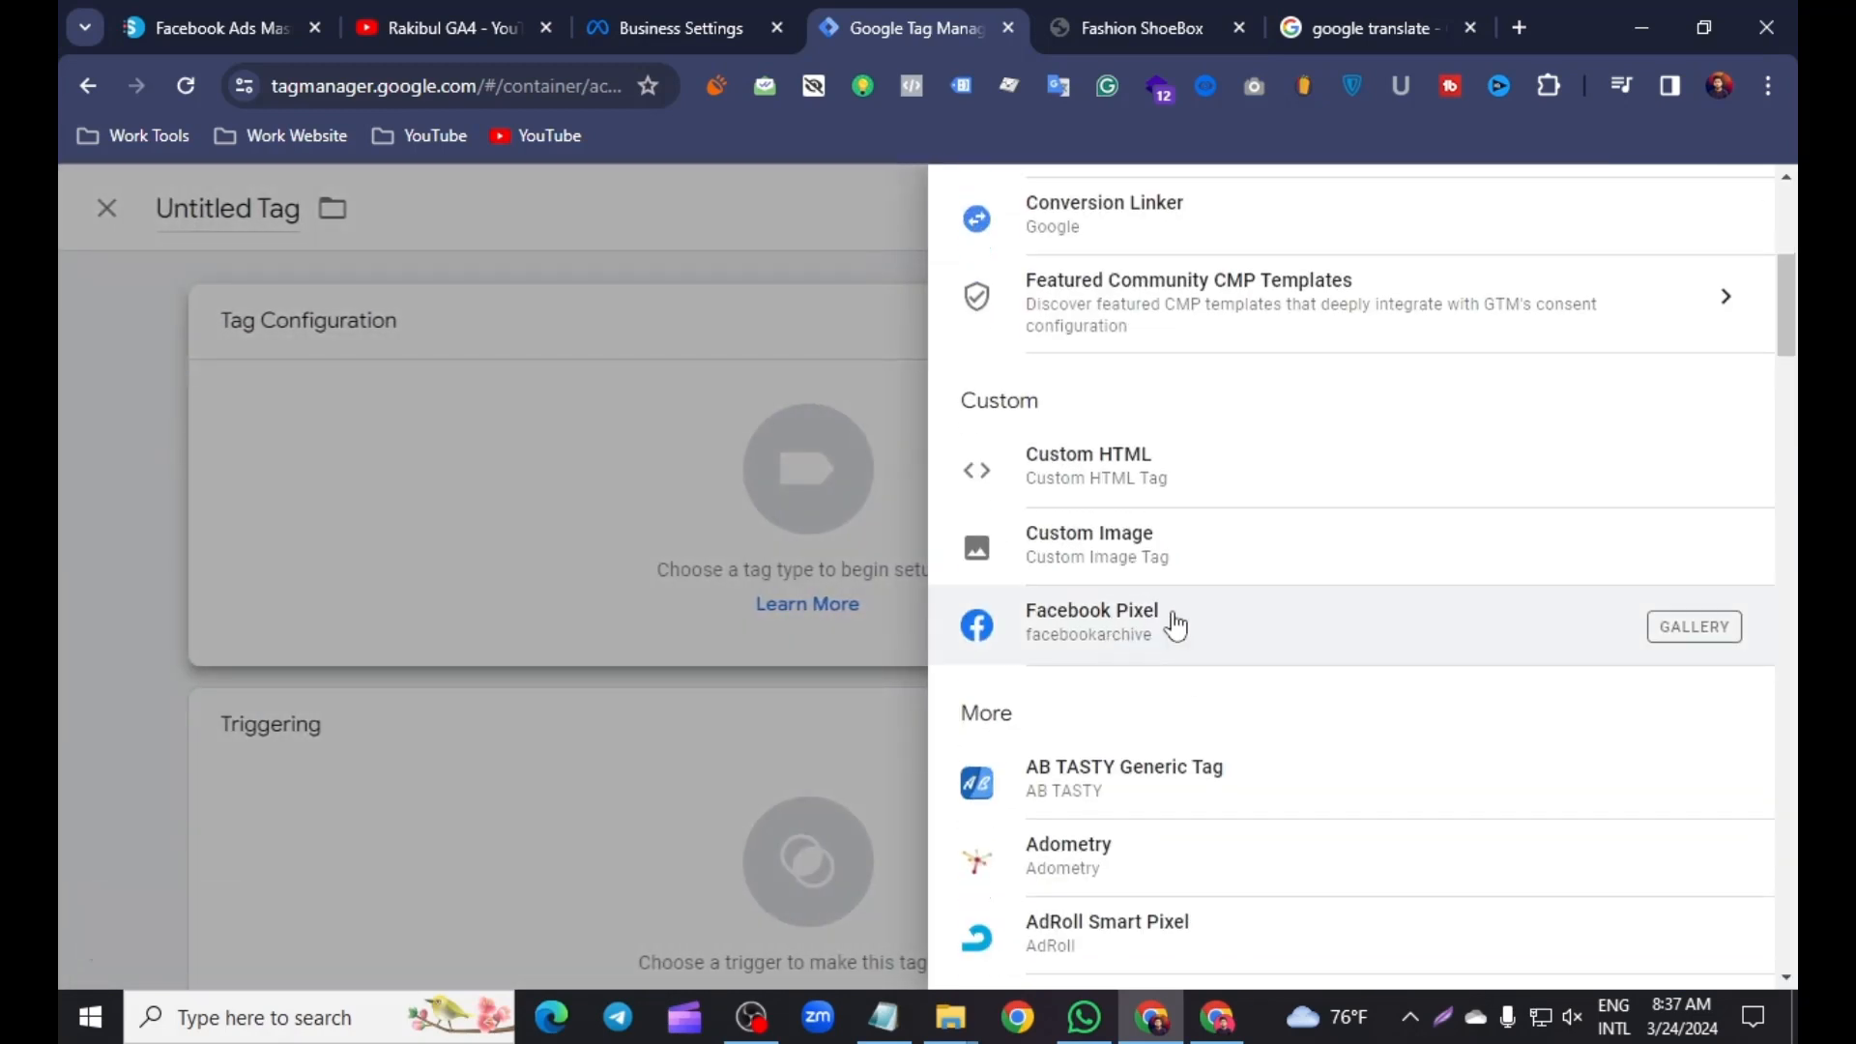
{"action": "left_click", "coordinate": [1100, 630]}
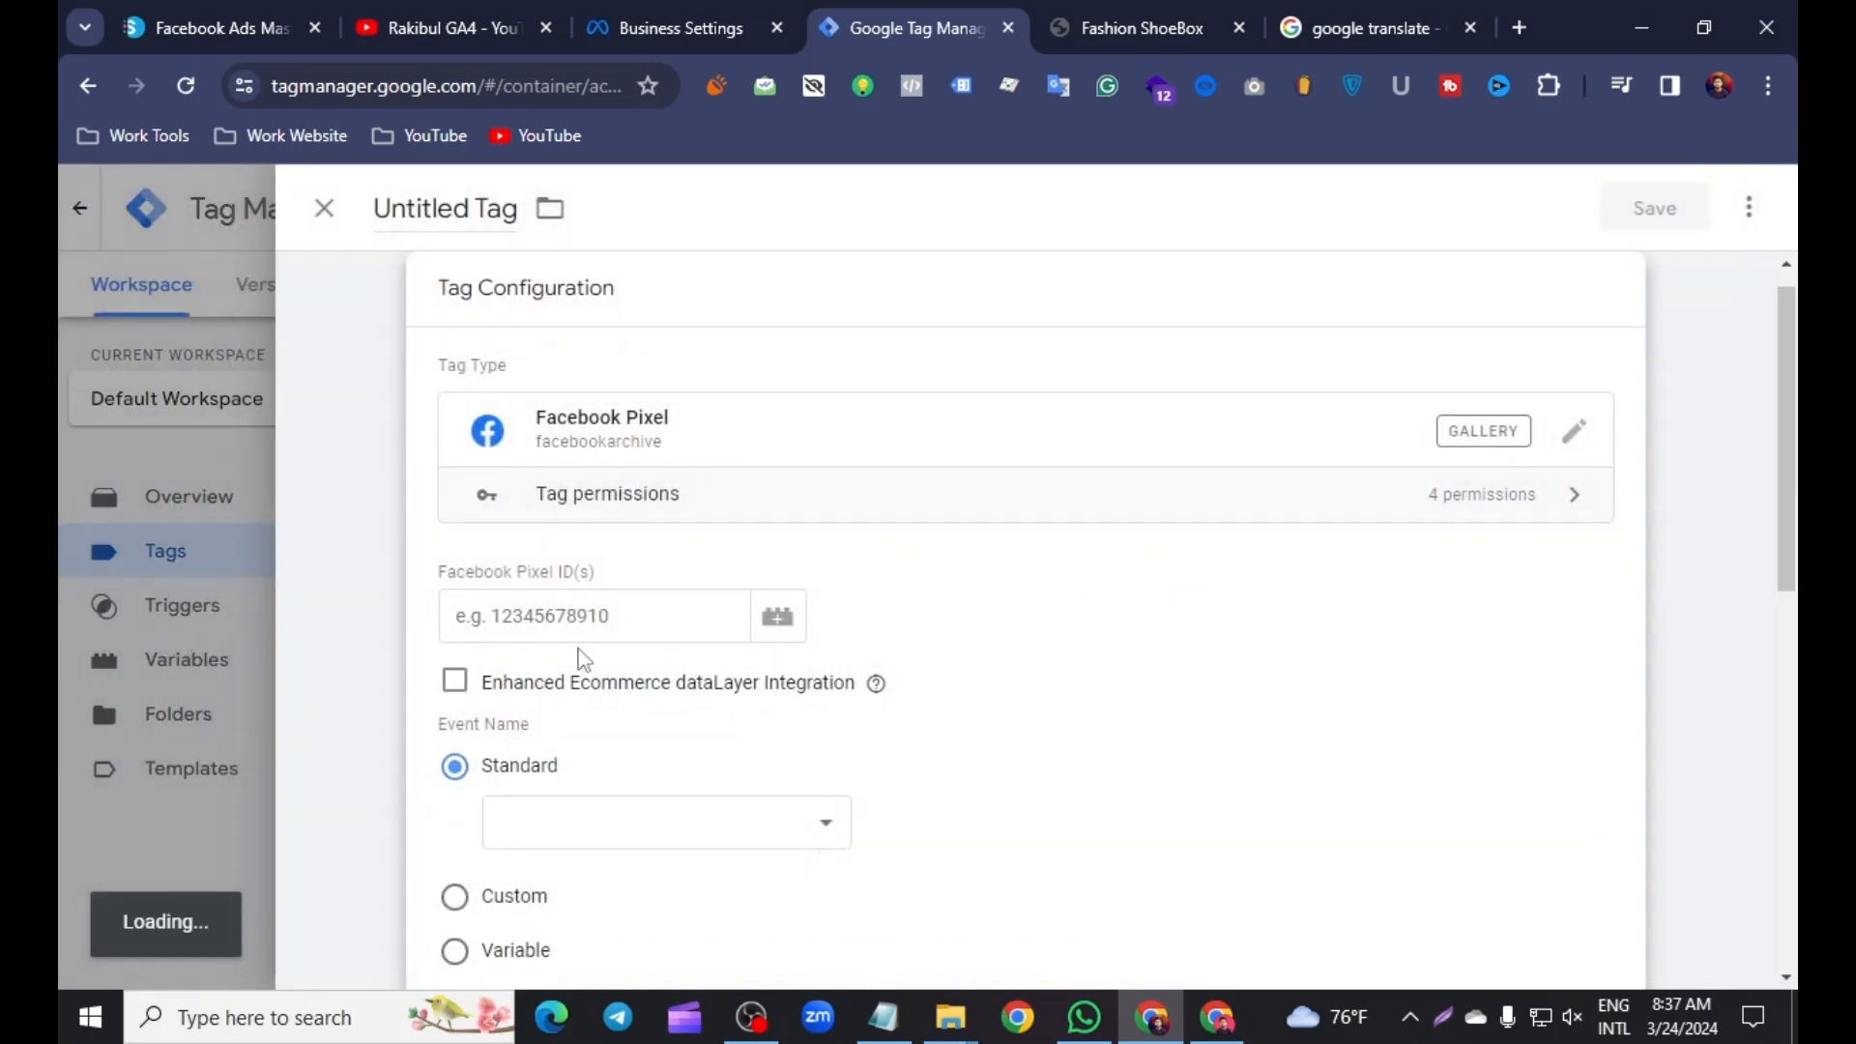
Copy the new dataset's ID from Meta Business Settings and paste it as the tag's Facebook Pixel ID in Tag Manager
{"action": "left_click", "coordinate": [496, 616]}
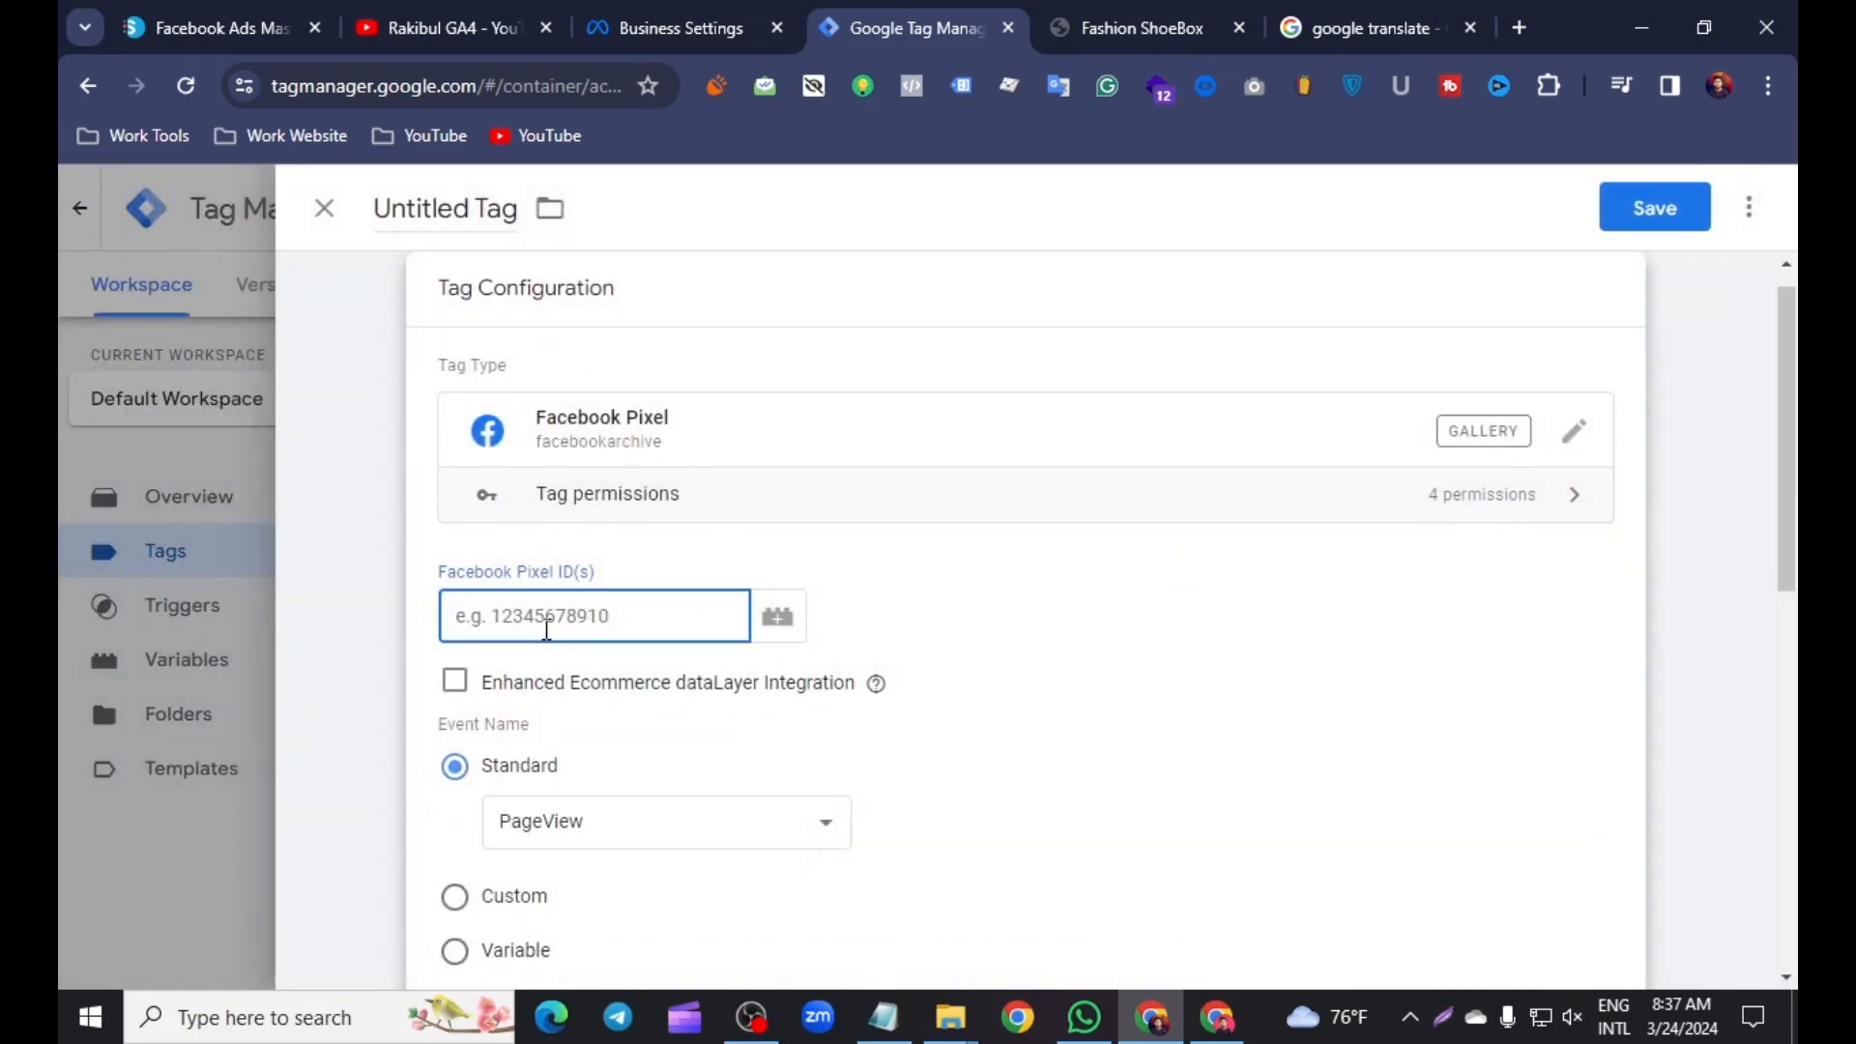
{"action": "left_click", "coordinate": [681, 27]}
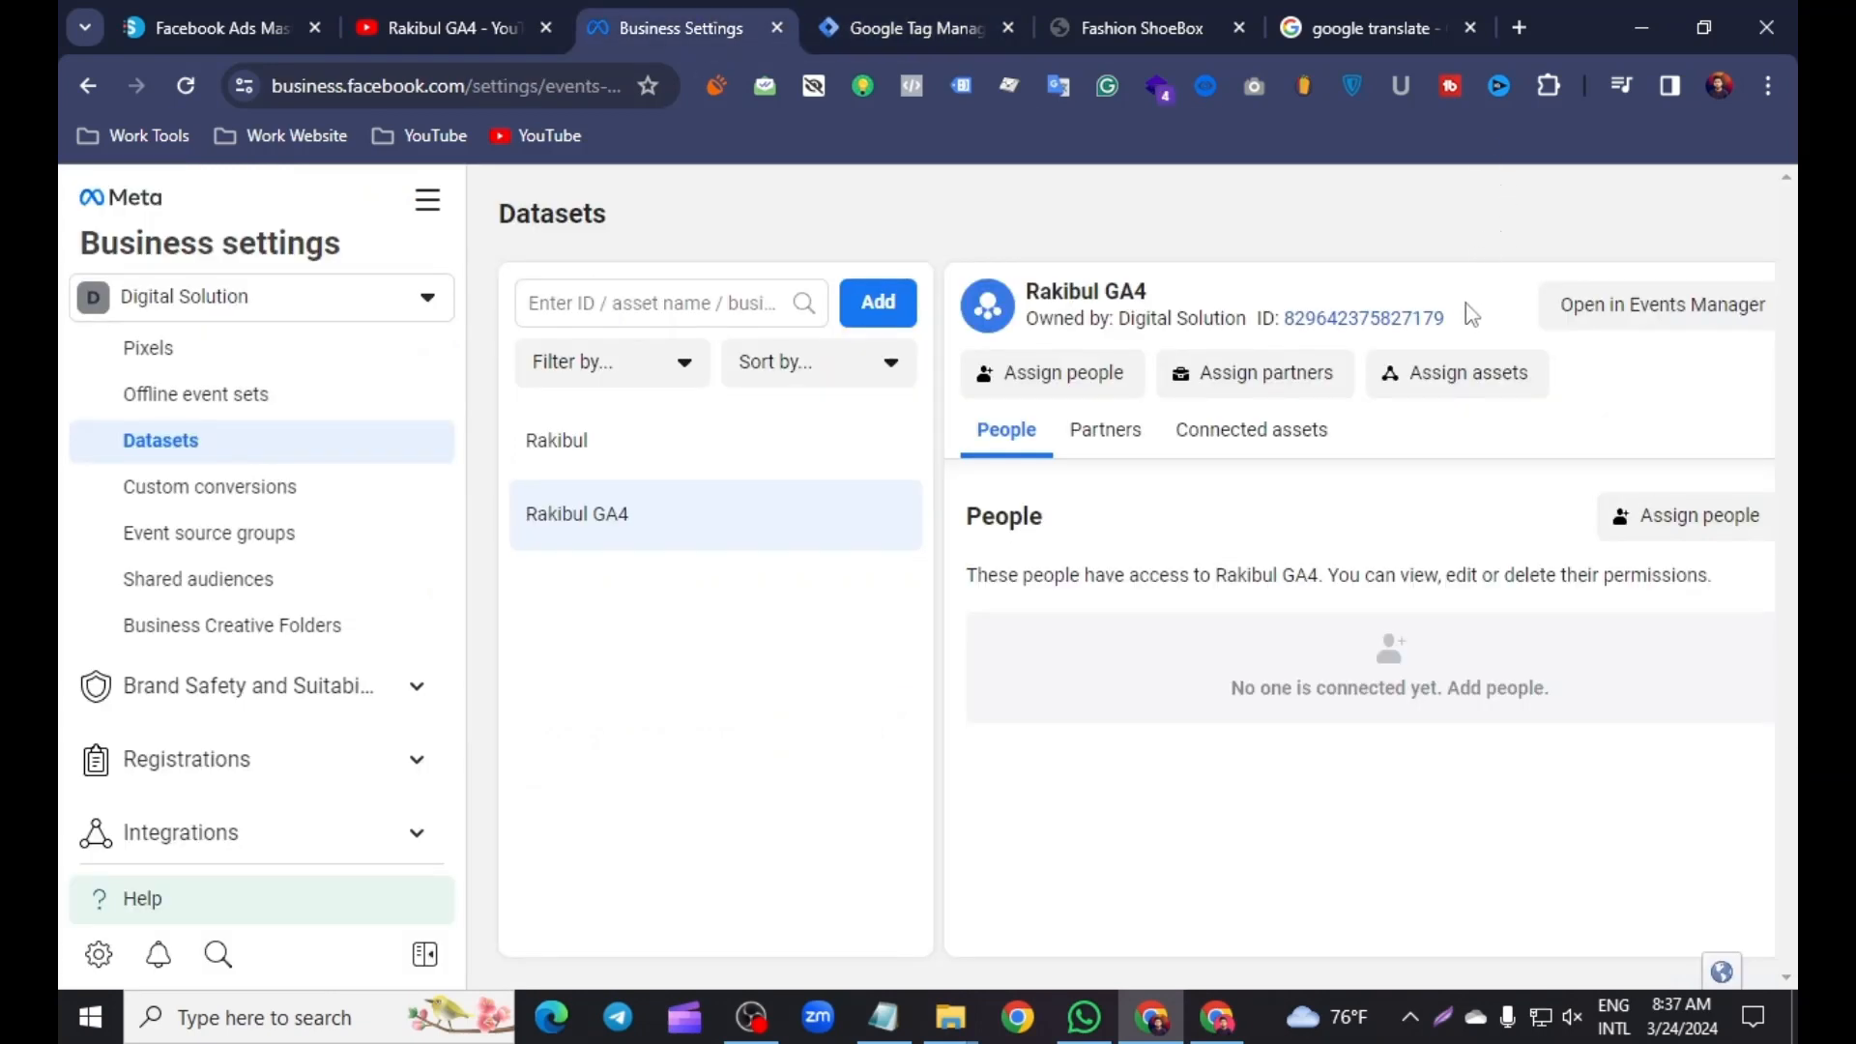
{"action": "double_click", "coordinate": [1298, 314]}
{"action": "right_click", "coordinate": [1329, 334]}
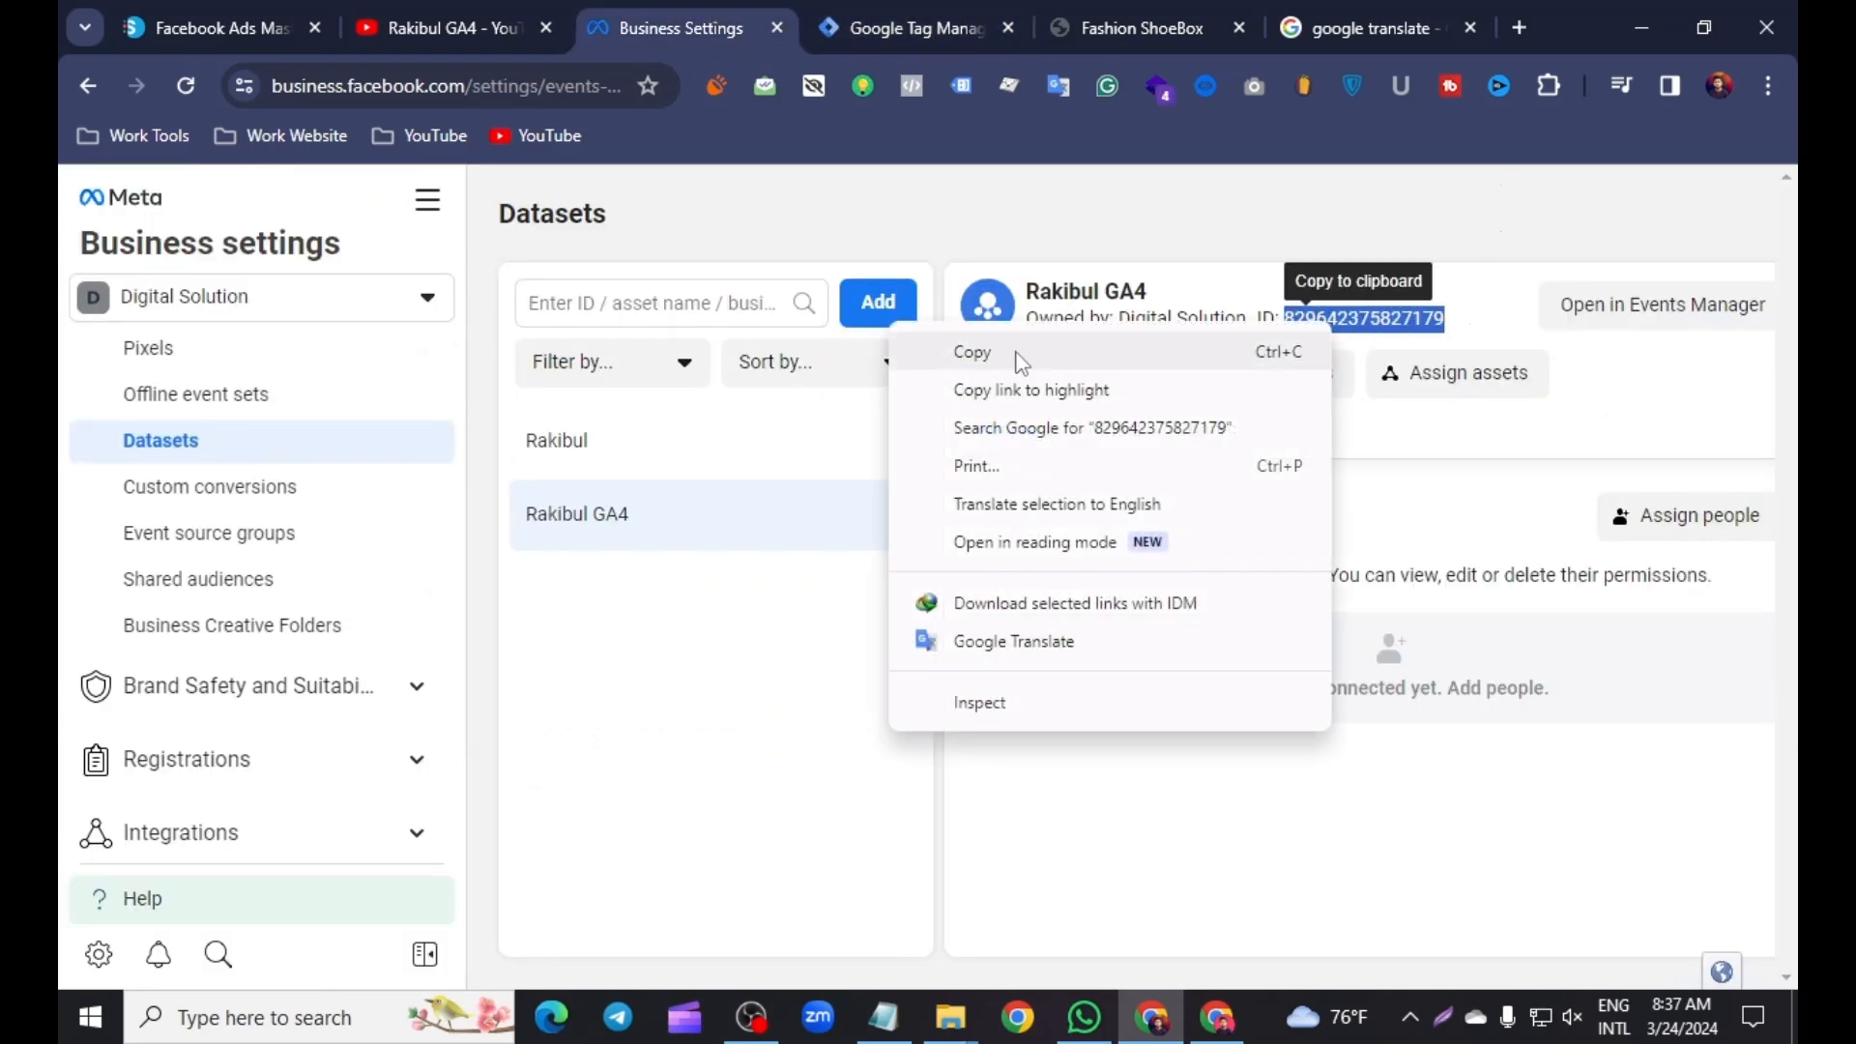
{"action": "left_click", "coordinate": [928, 350]}
{"action": "left_click", "coordinate": [899, 27]}
{"action": "right_click", "coordinate": [555, 619]}
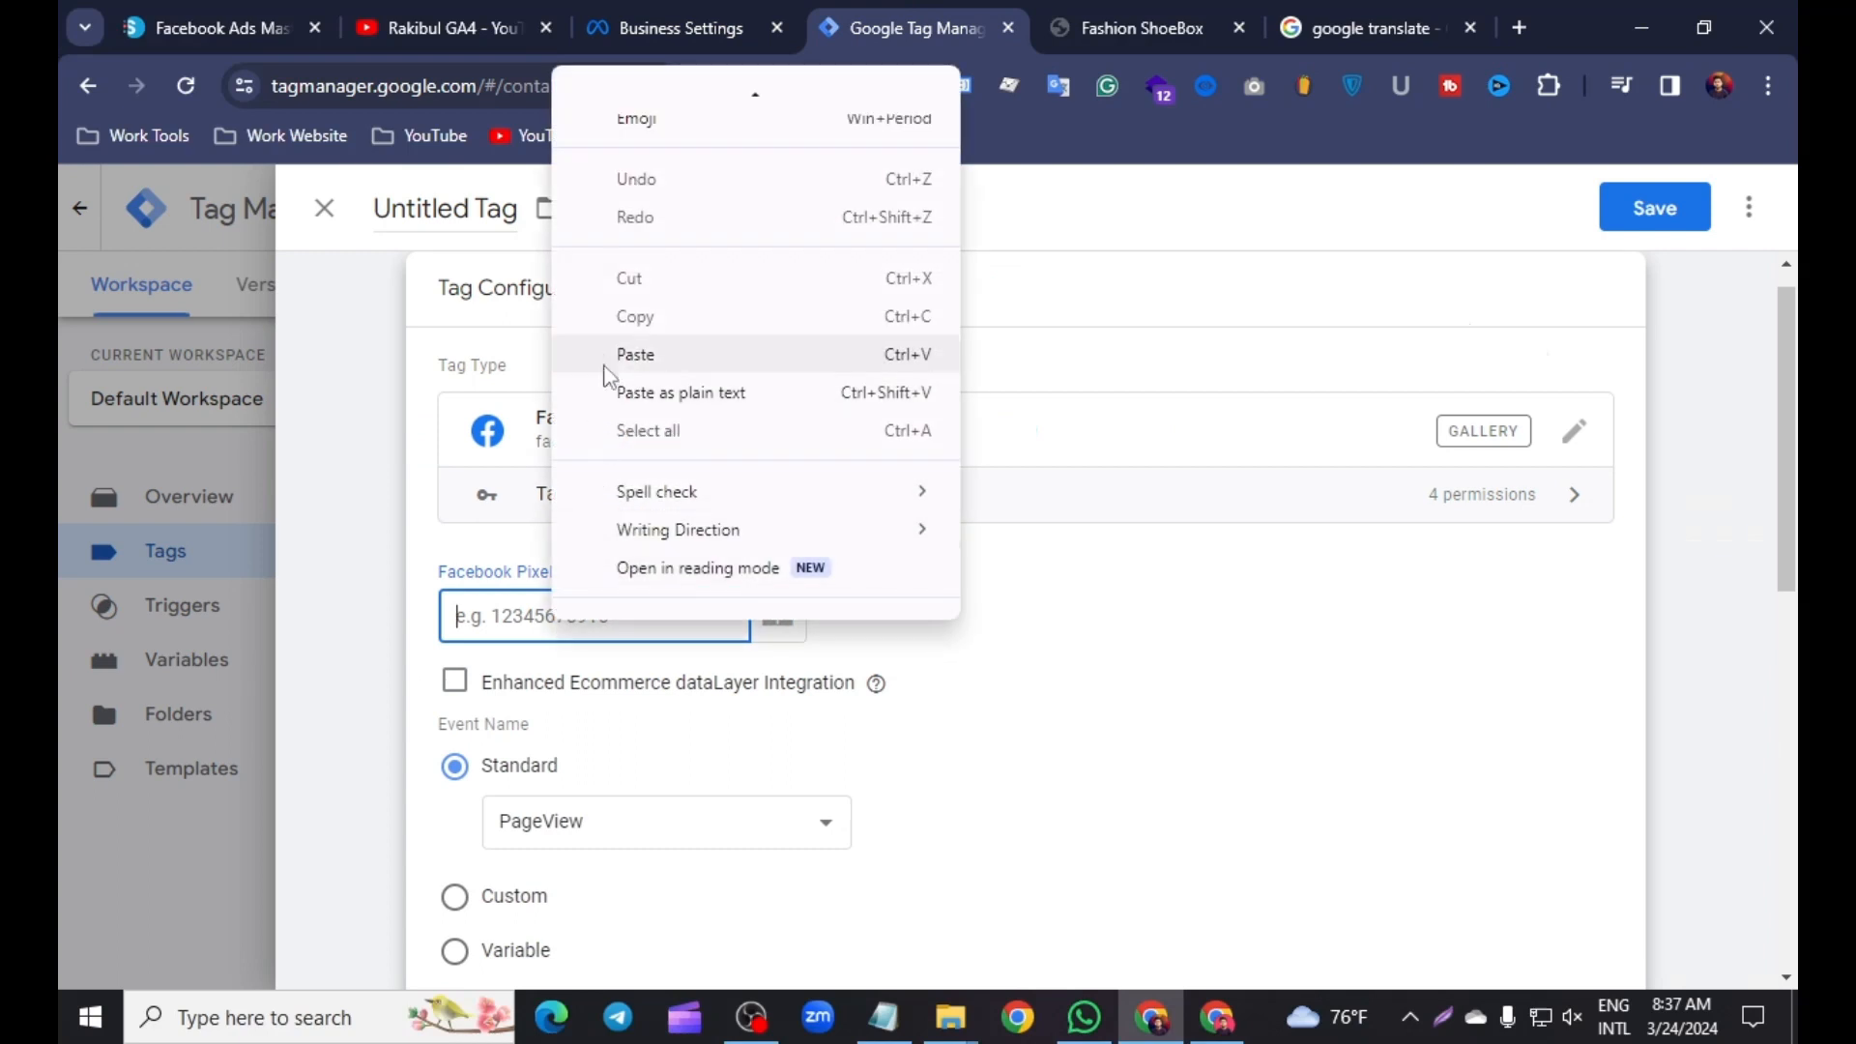
{"action": "left_click", "coordinate": [609, 354]}
Use the standard PageView event for the pixel tag and assign the All Pages trigger
{"action": "scroll", "coordinate": [750, 609], "scroll_direction": "down", "scroll_amount": 3}
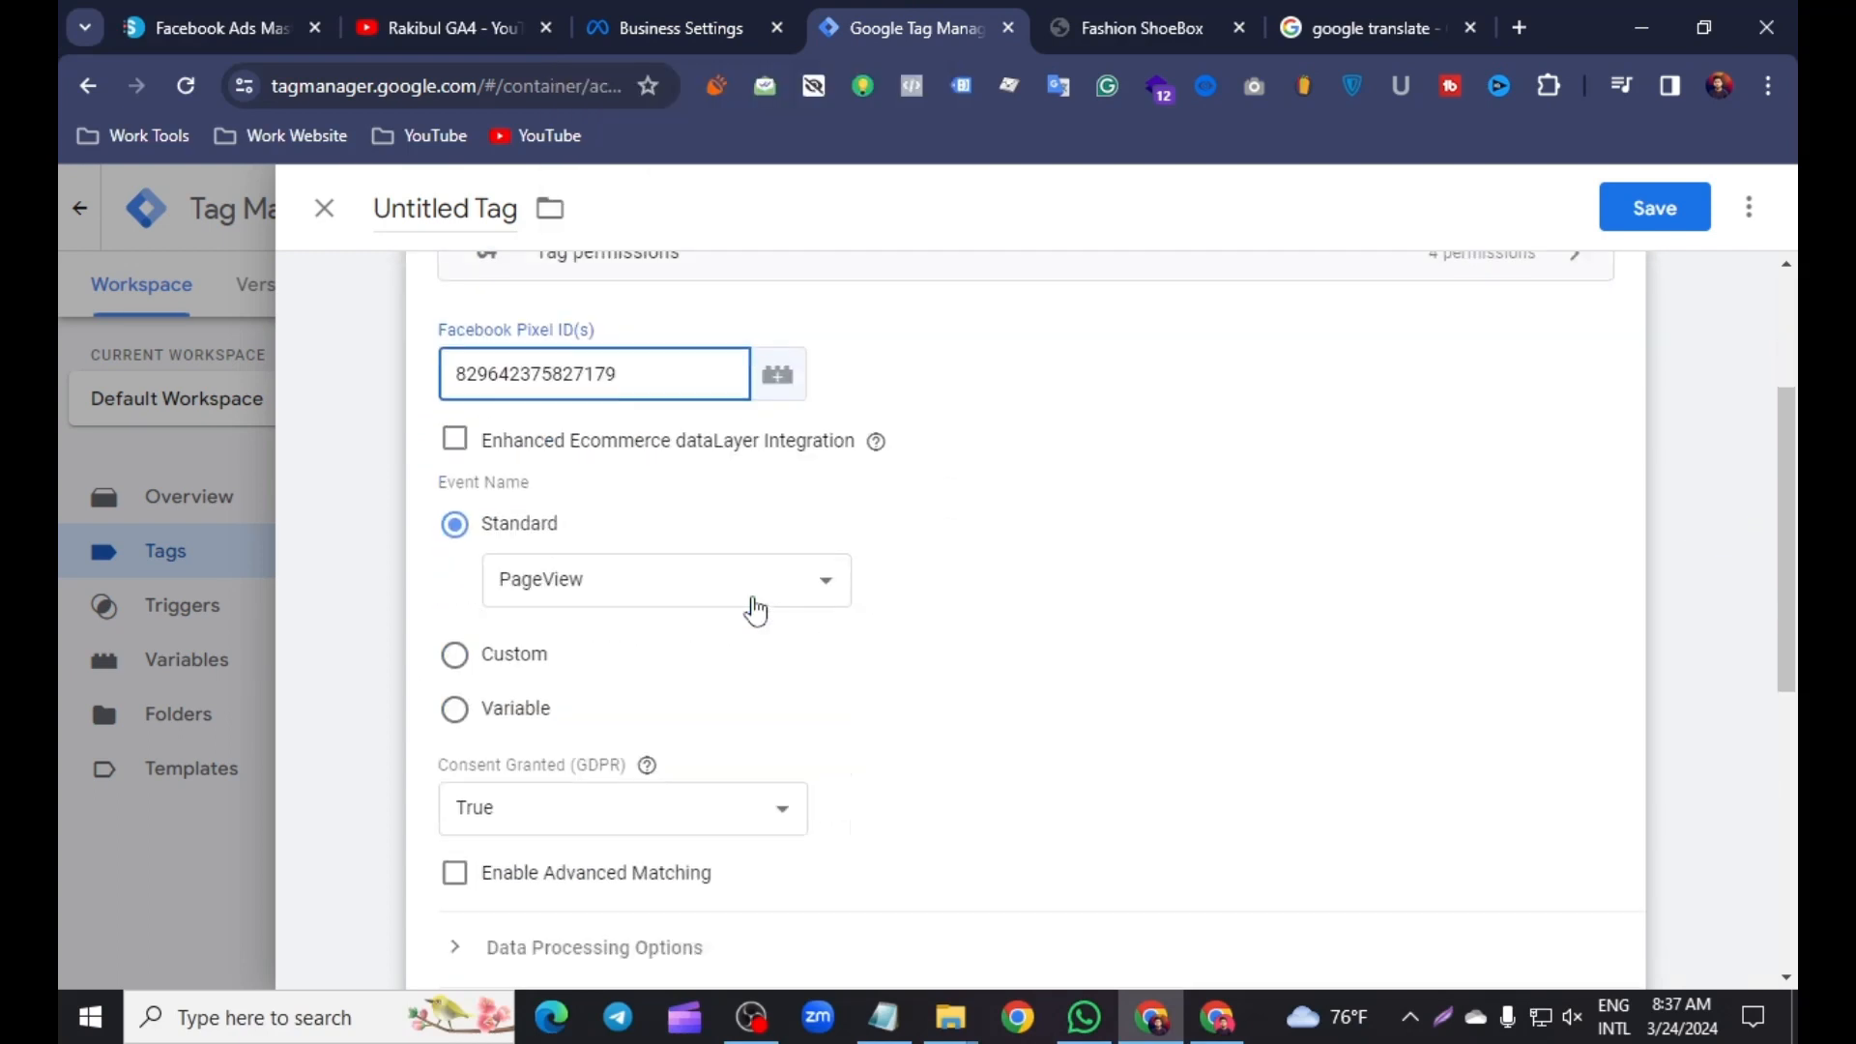
{"action": "left_click", "coordinate": [821, 553]}
{"action": "left_click", "coordinate": [737, 645]}
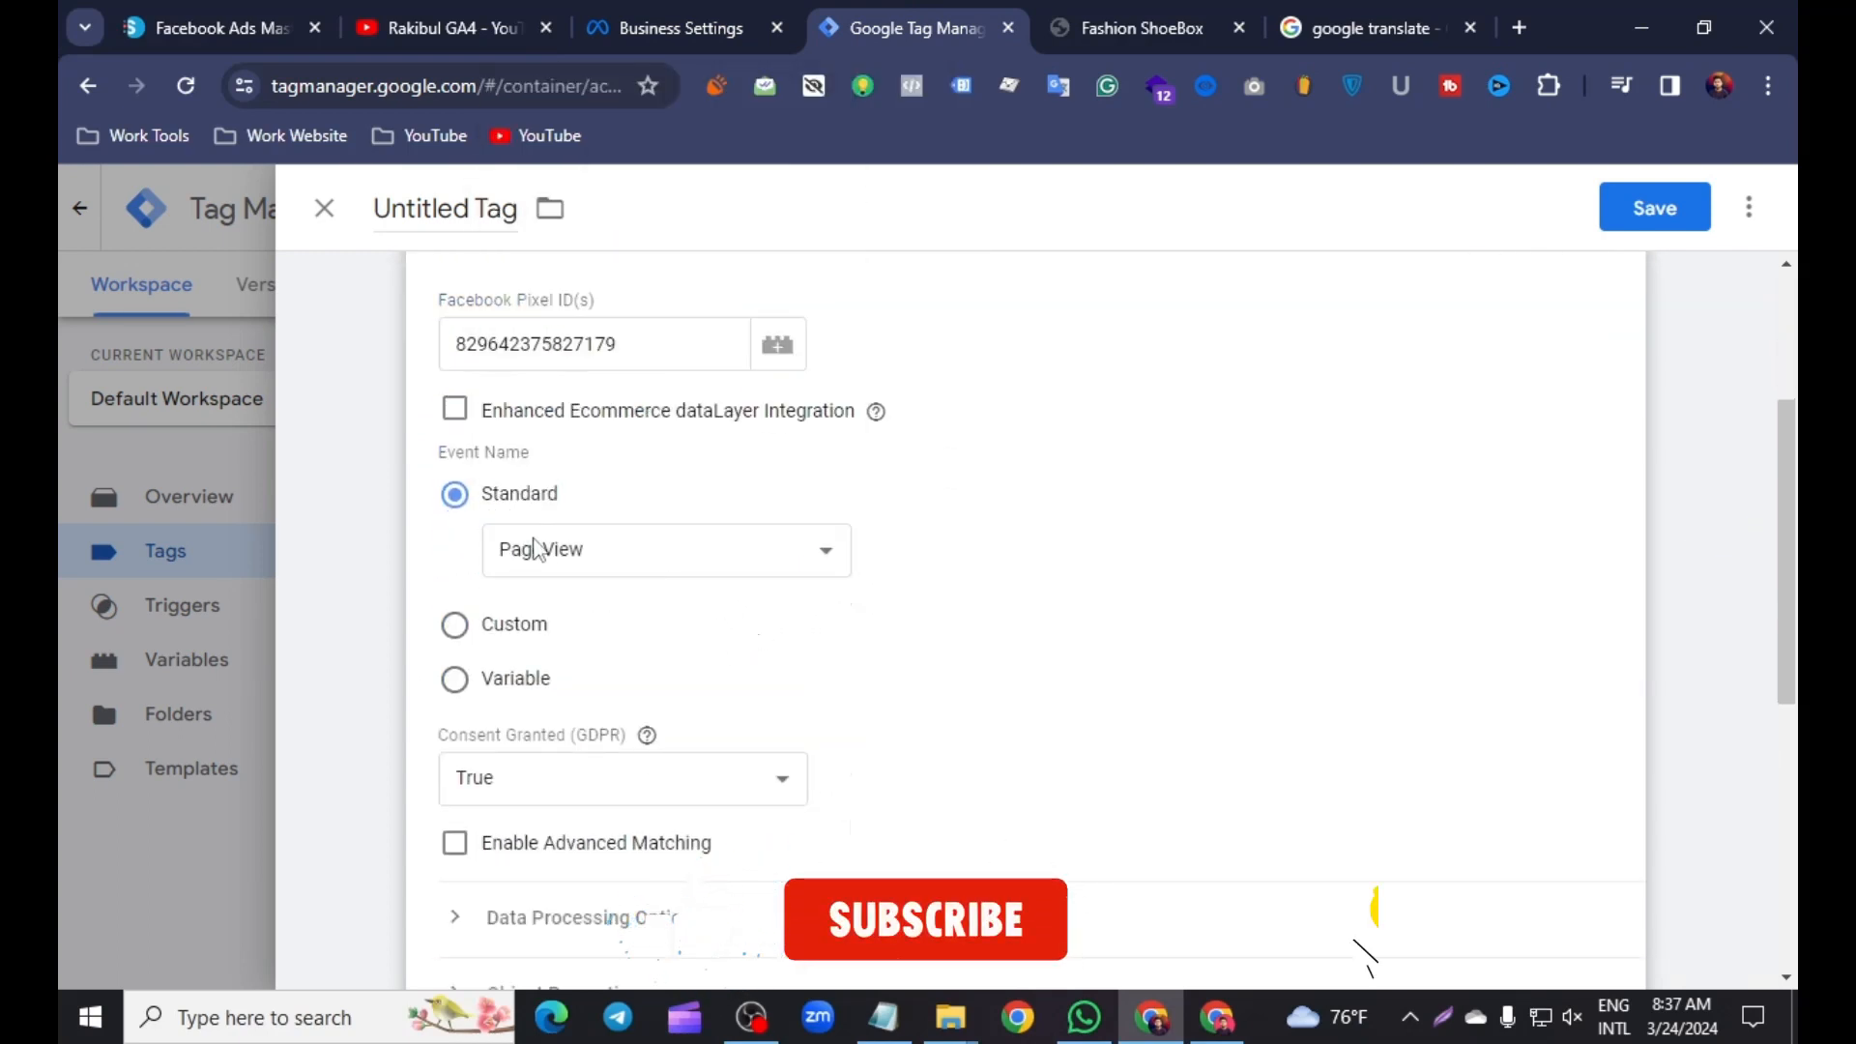
{"action": "scroll", "coordinate": [824, 622], "scroll_direction": "down", "scroll_amount": 4}
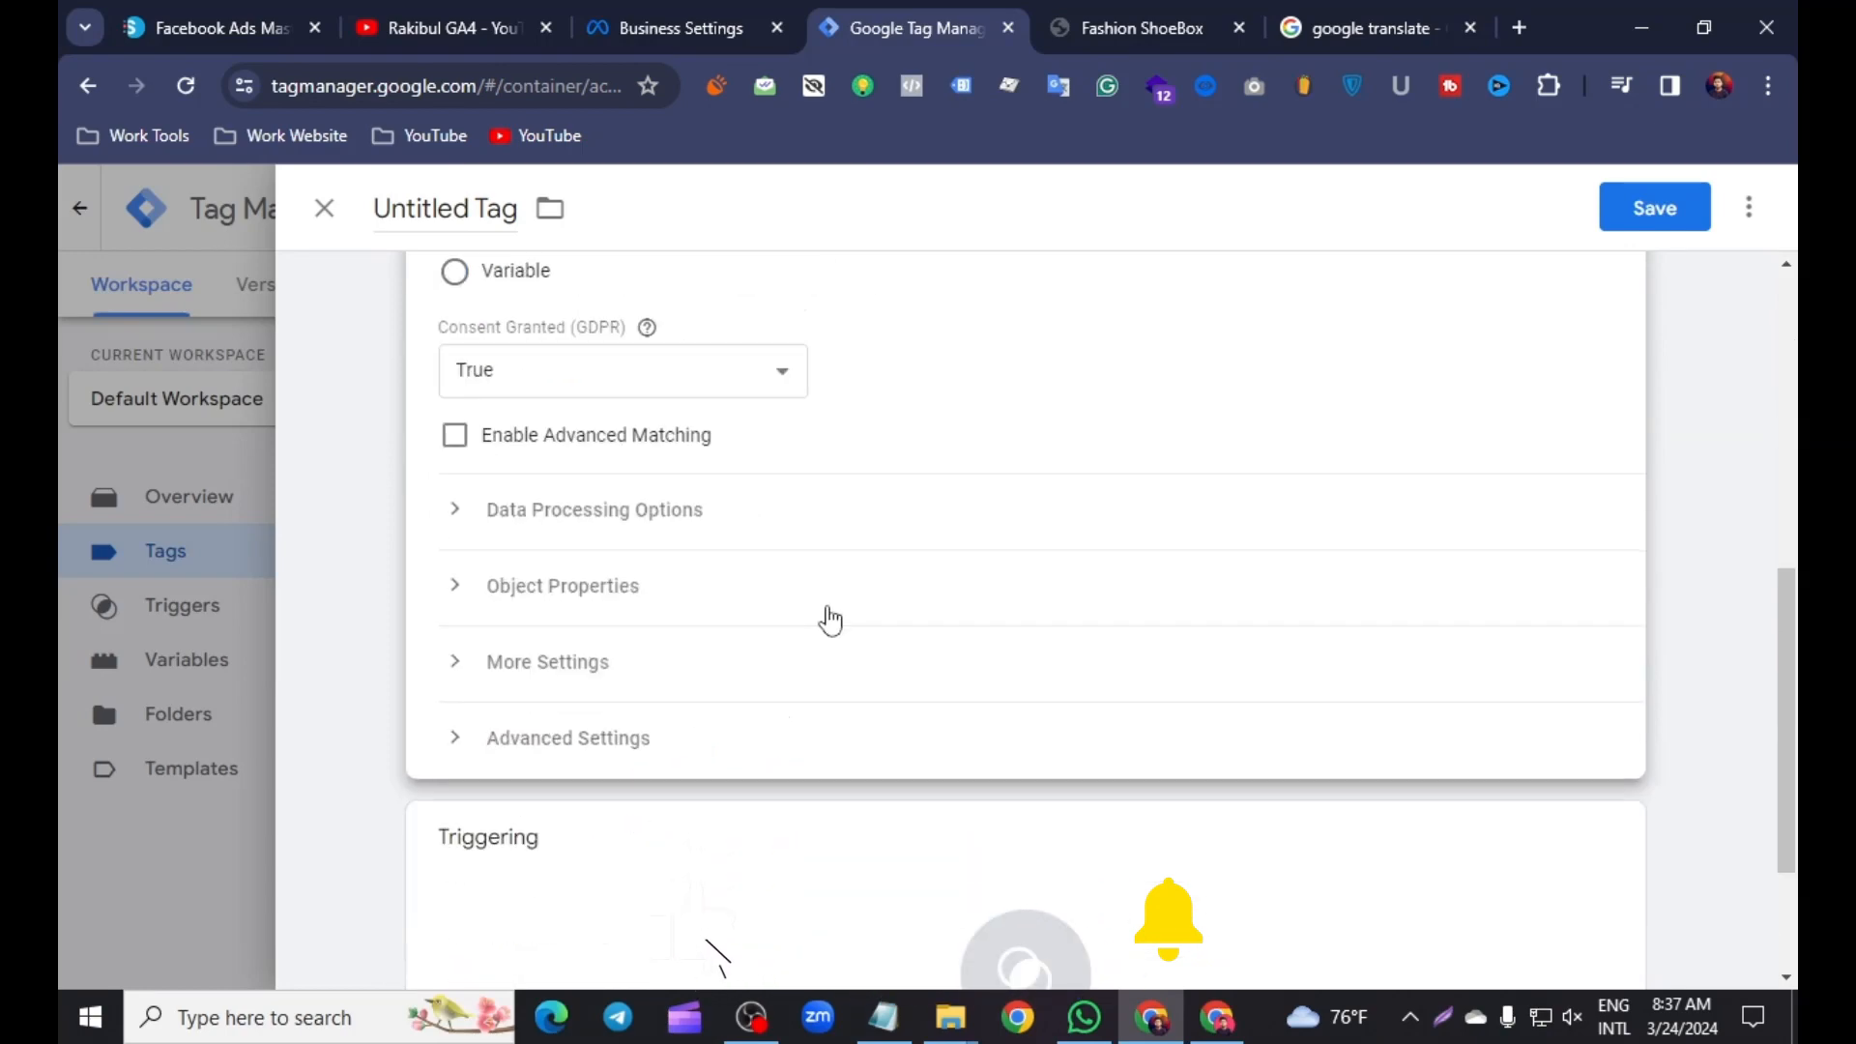
{"action": "scroll", "coordinate": [829, 617], "scroll_direction": "down", "scroll_amount": 2}
{"action": "left_click", "coordinate": [1015, 714]}
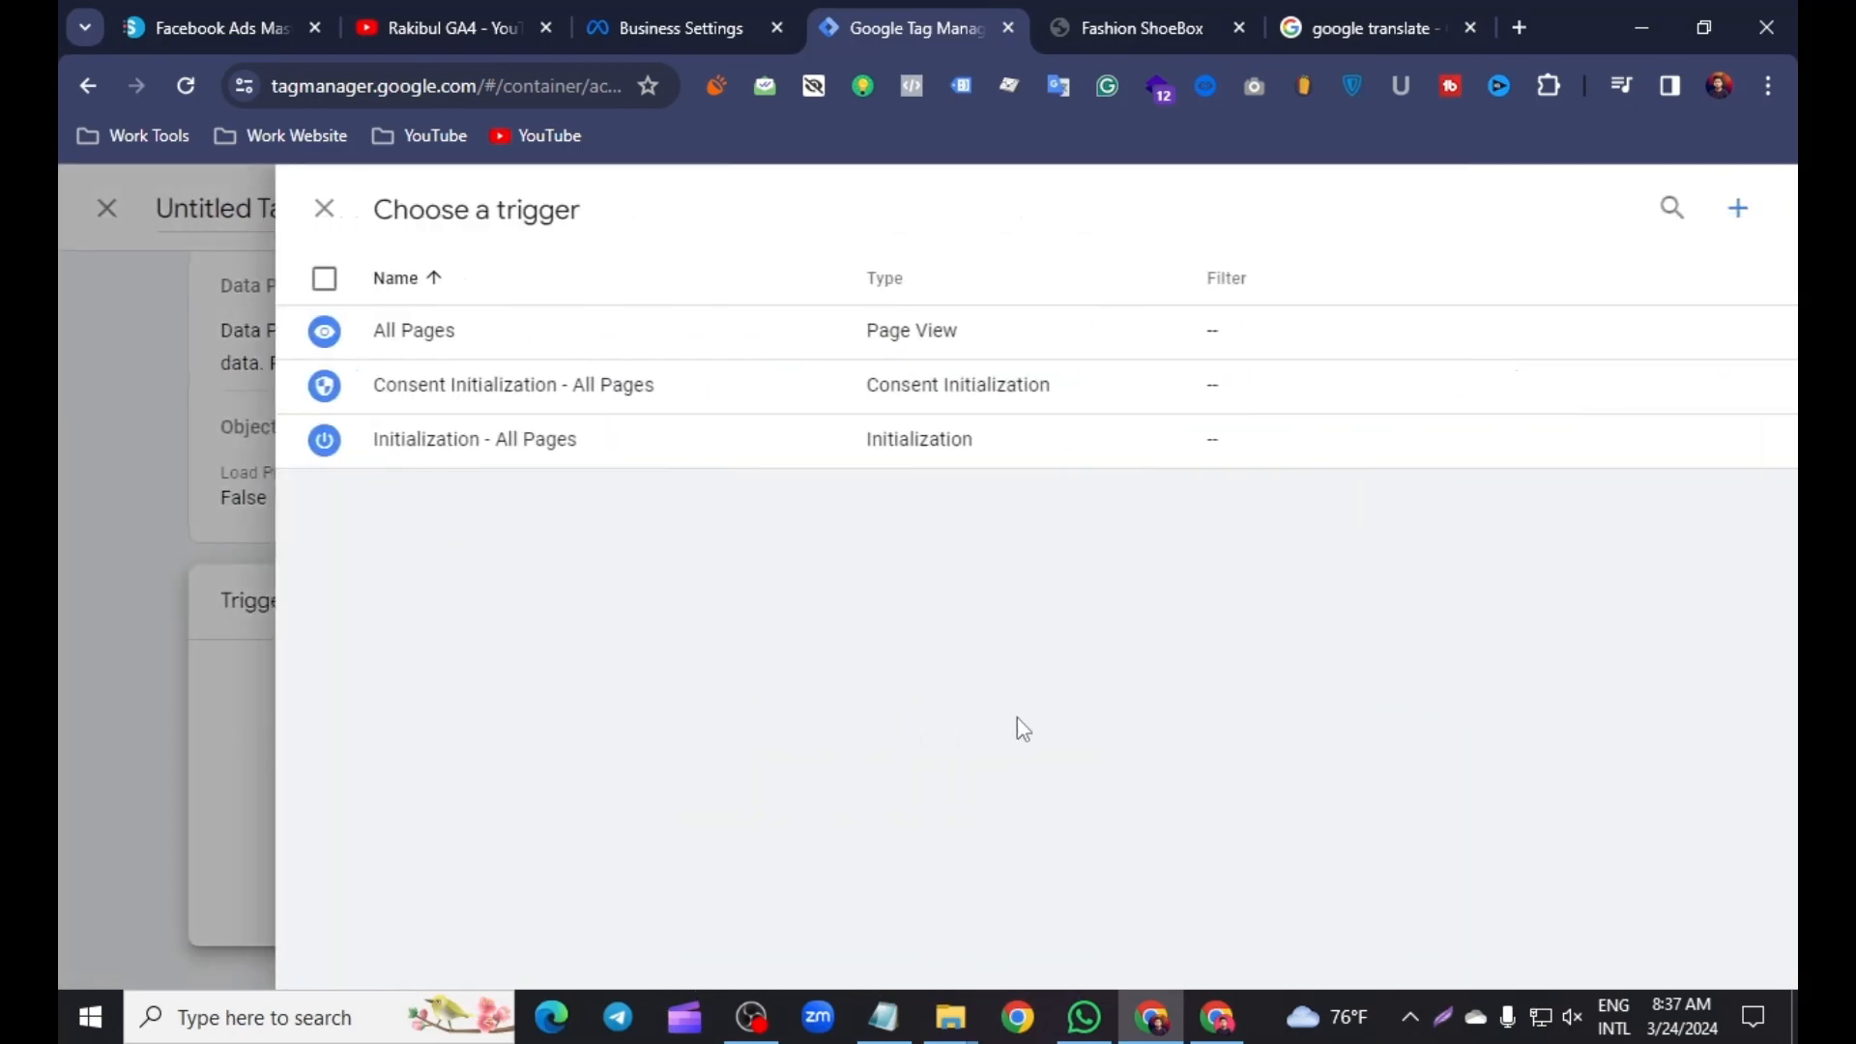
{"action": "left_click", "coordinate": [425, 331]}
Rename the tag as "FB Pixel Base Code - Tag" and save it
{"action": "scroll", "coordinate": [688, 393], "scroll_direction": "up", "scroll_amount": 5}
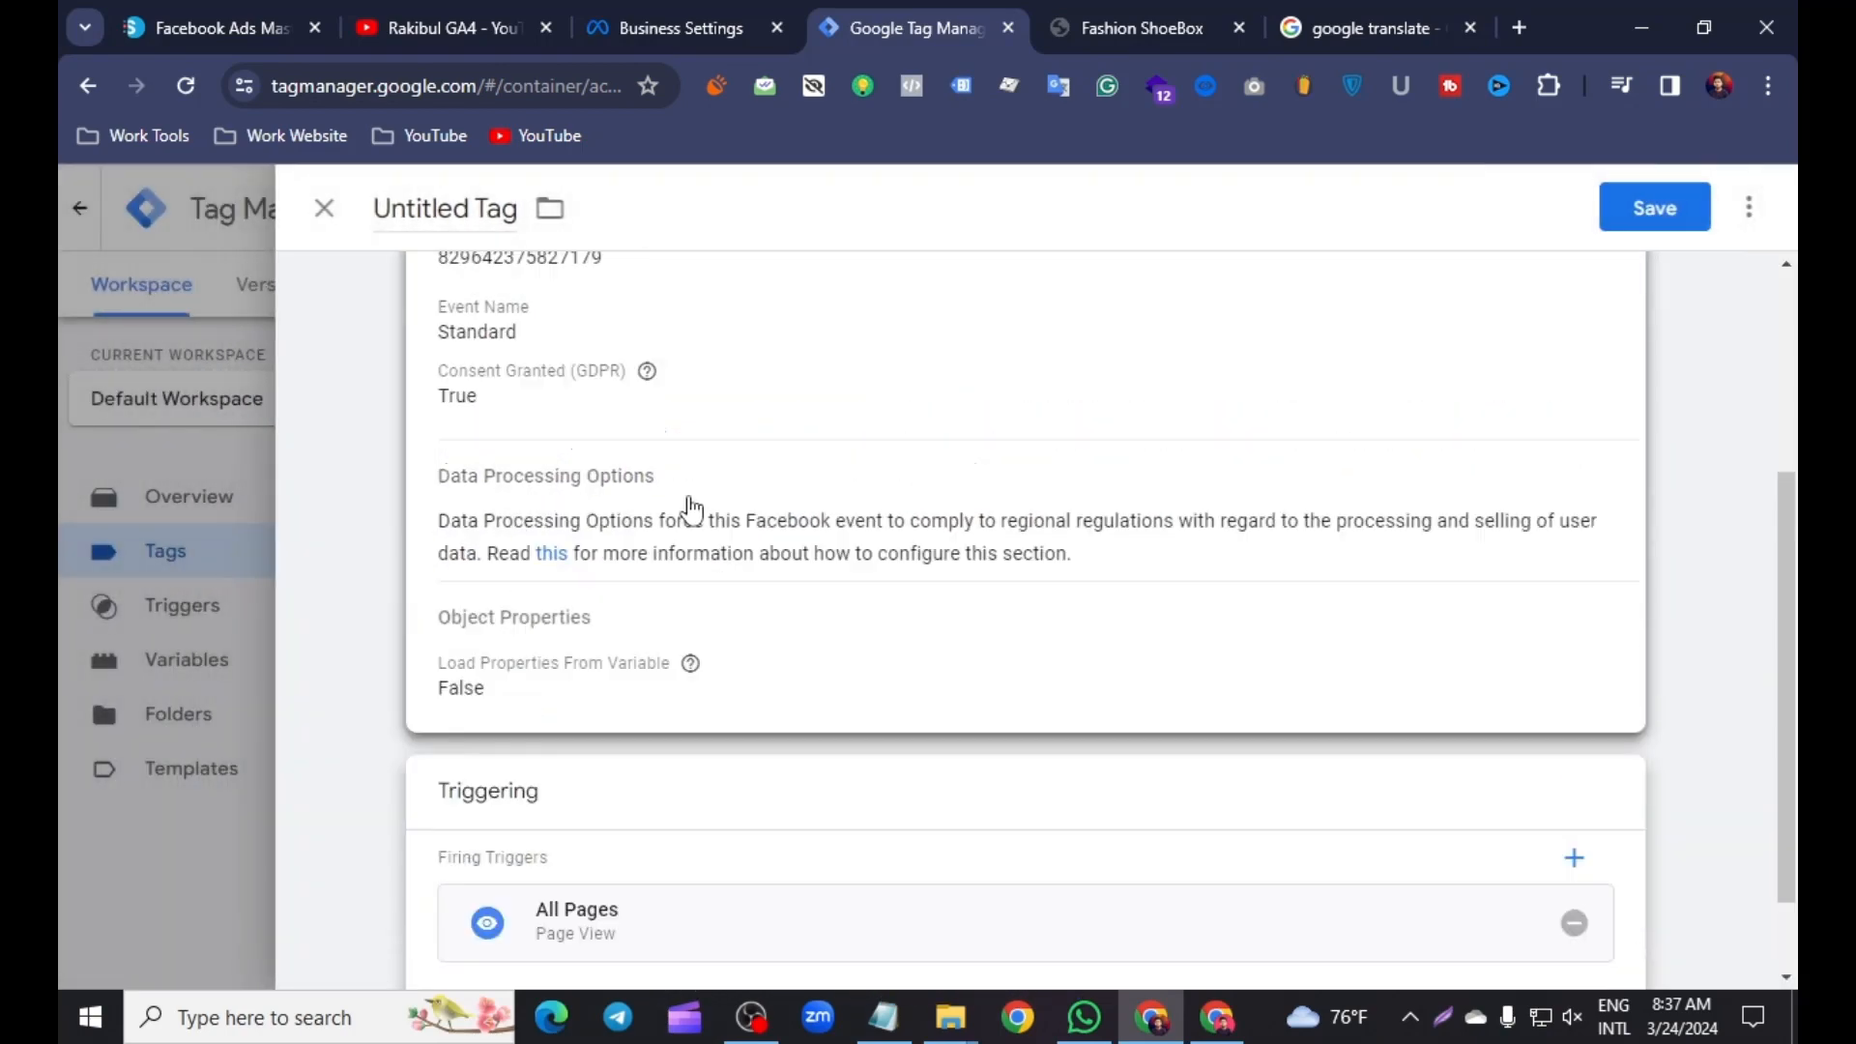
{"action": "left_click", "coordinate": [476, 200]}
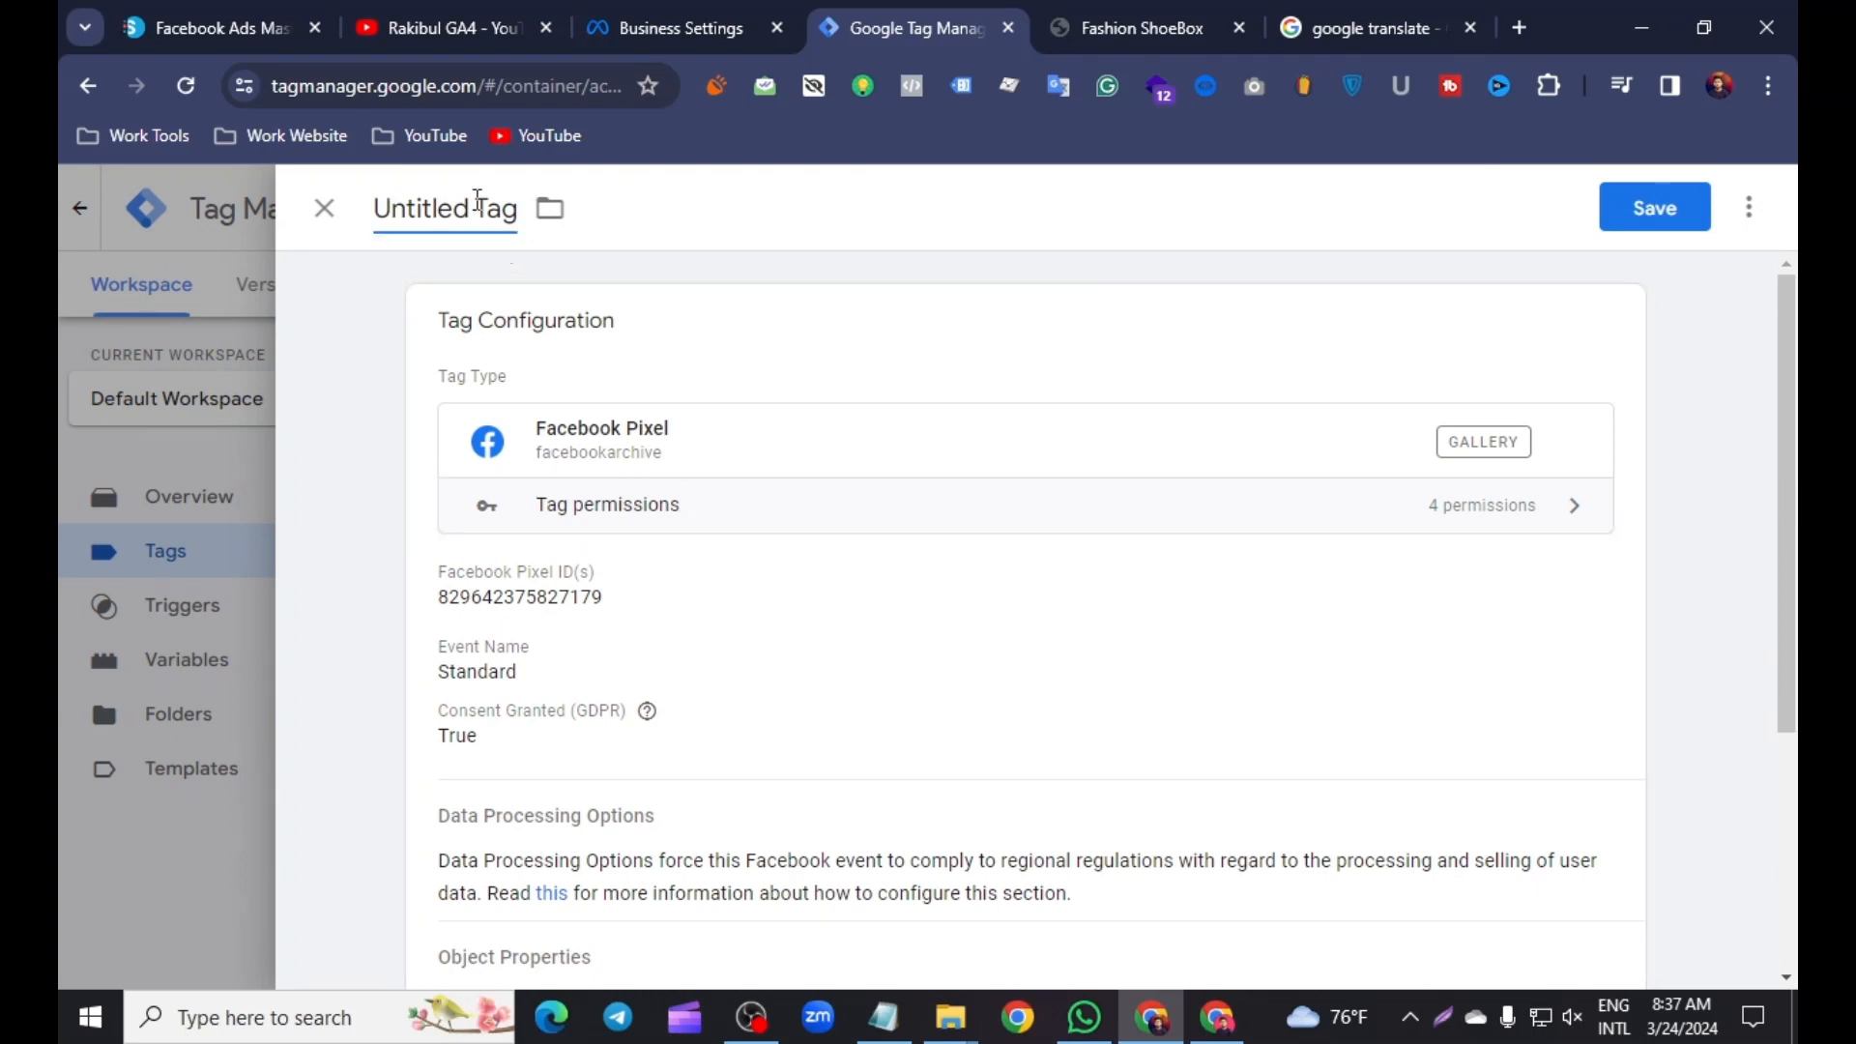
{"action": "key", "text": "BackSpace"}
{"action": "key", "text": "BackSpace"}
{"action": "key", "text": "BackSpace"}
{"action": "key", "text": "BackSpace"}
{"action": "key", "text": "BackSpace"}
{"action": "key", "text": "BackSpace"}
{"action": "key", "text": "BackSpace"}
{"action": "key", "text": "BackSpace"}
{"action": "key", "text": "BackSpace"}
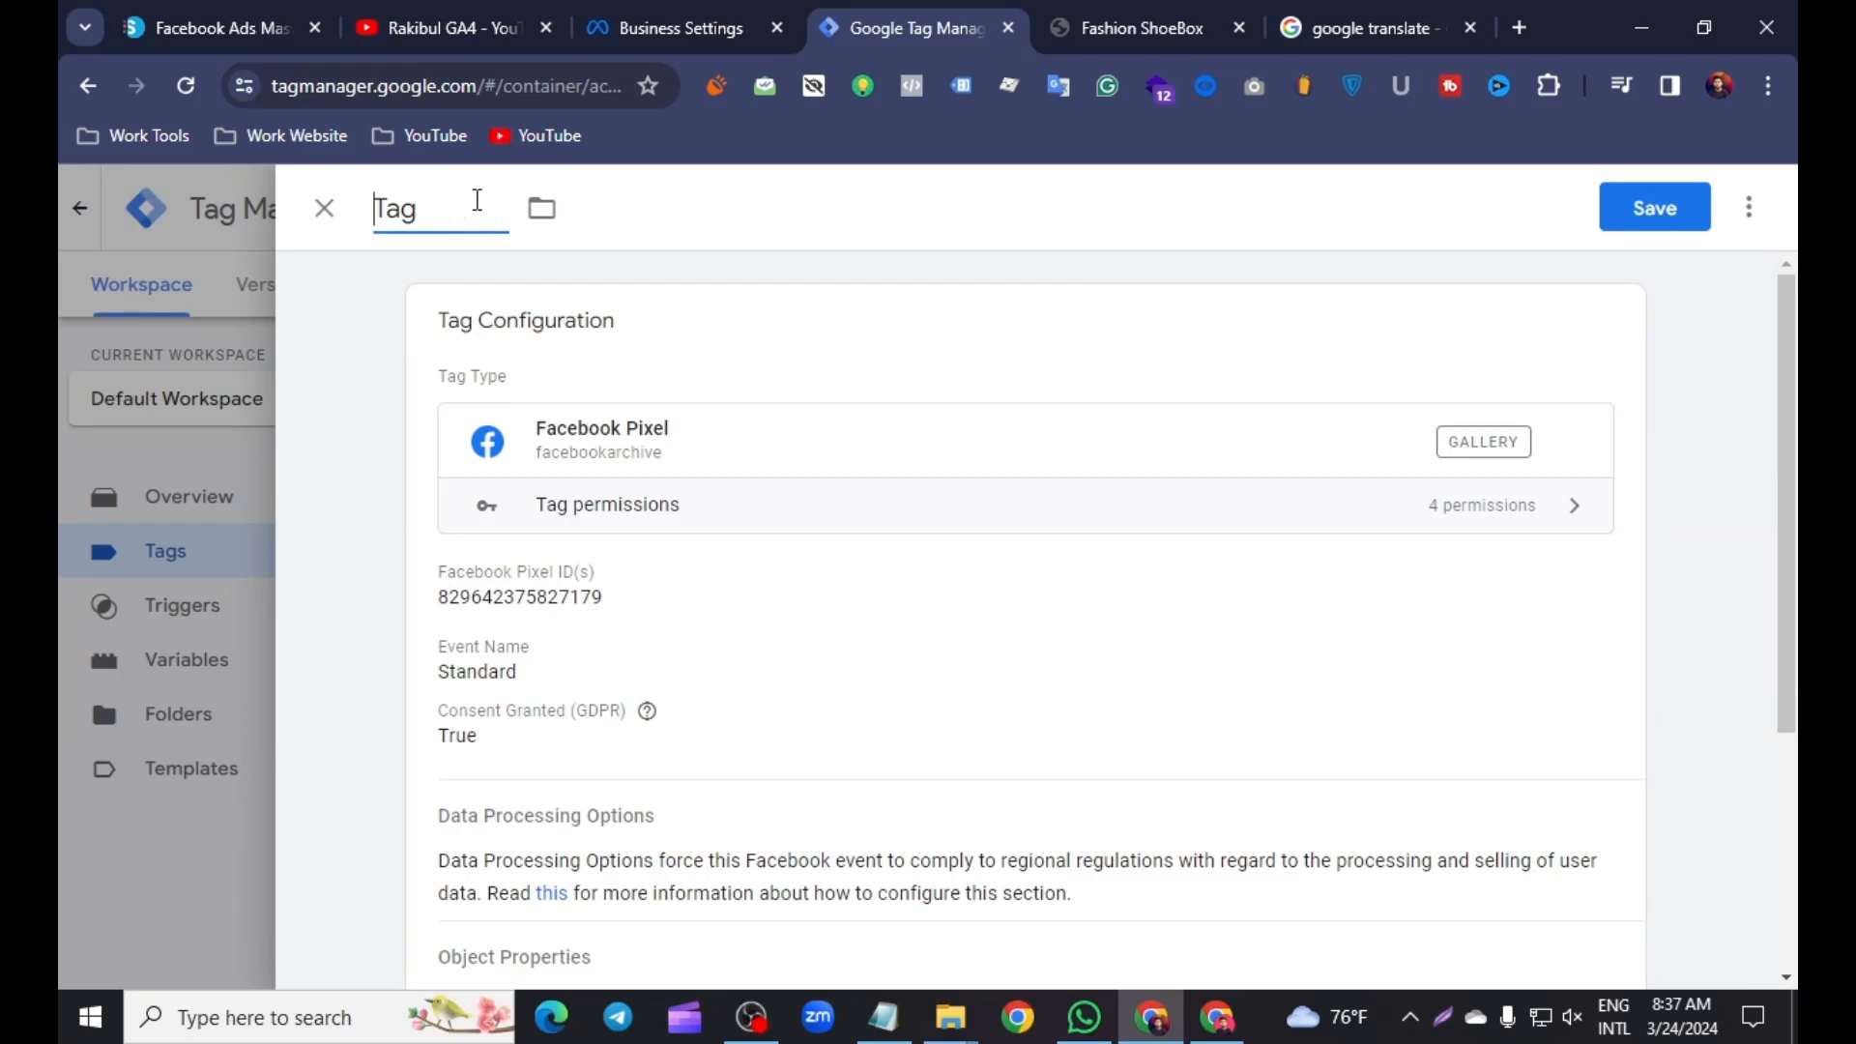
{"action": "type", "text": "FB Pixel"}
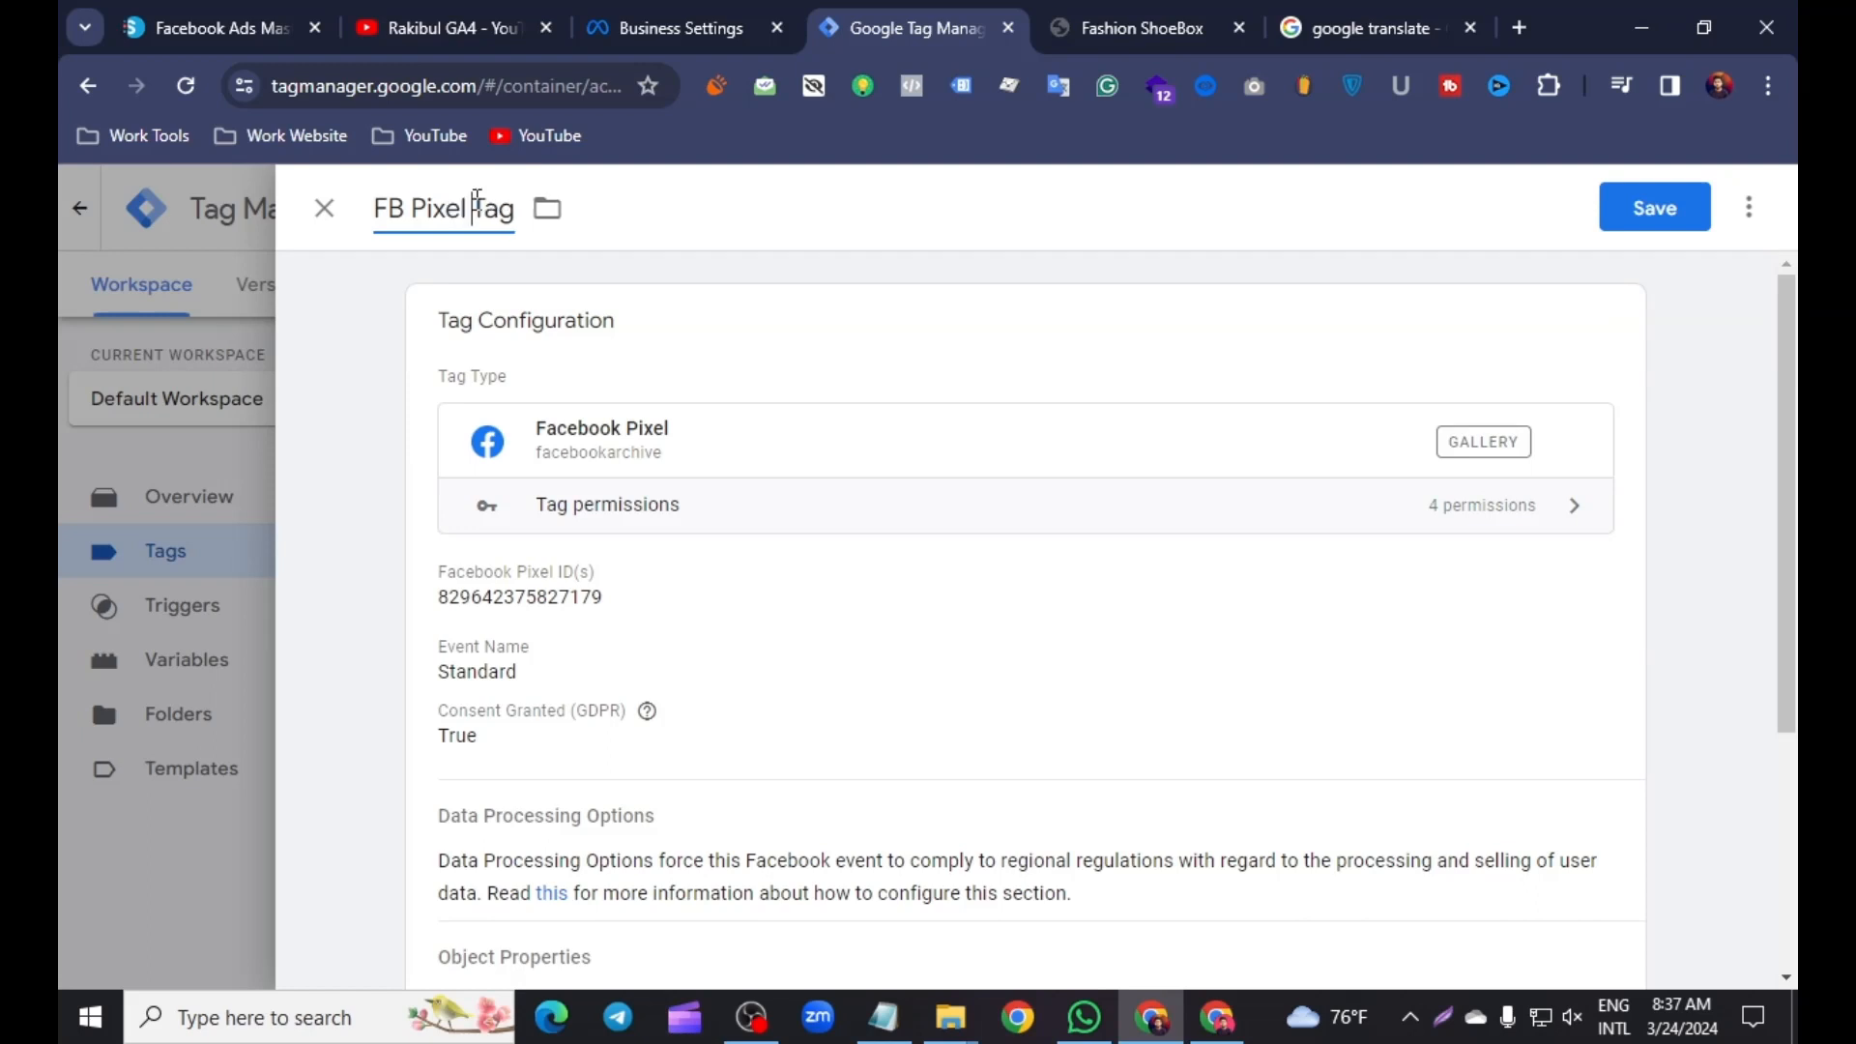
{"action": "type", "text": " Base "}
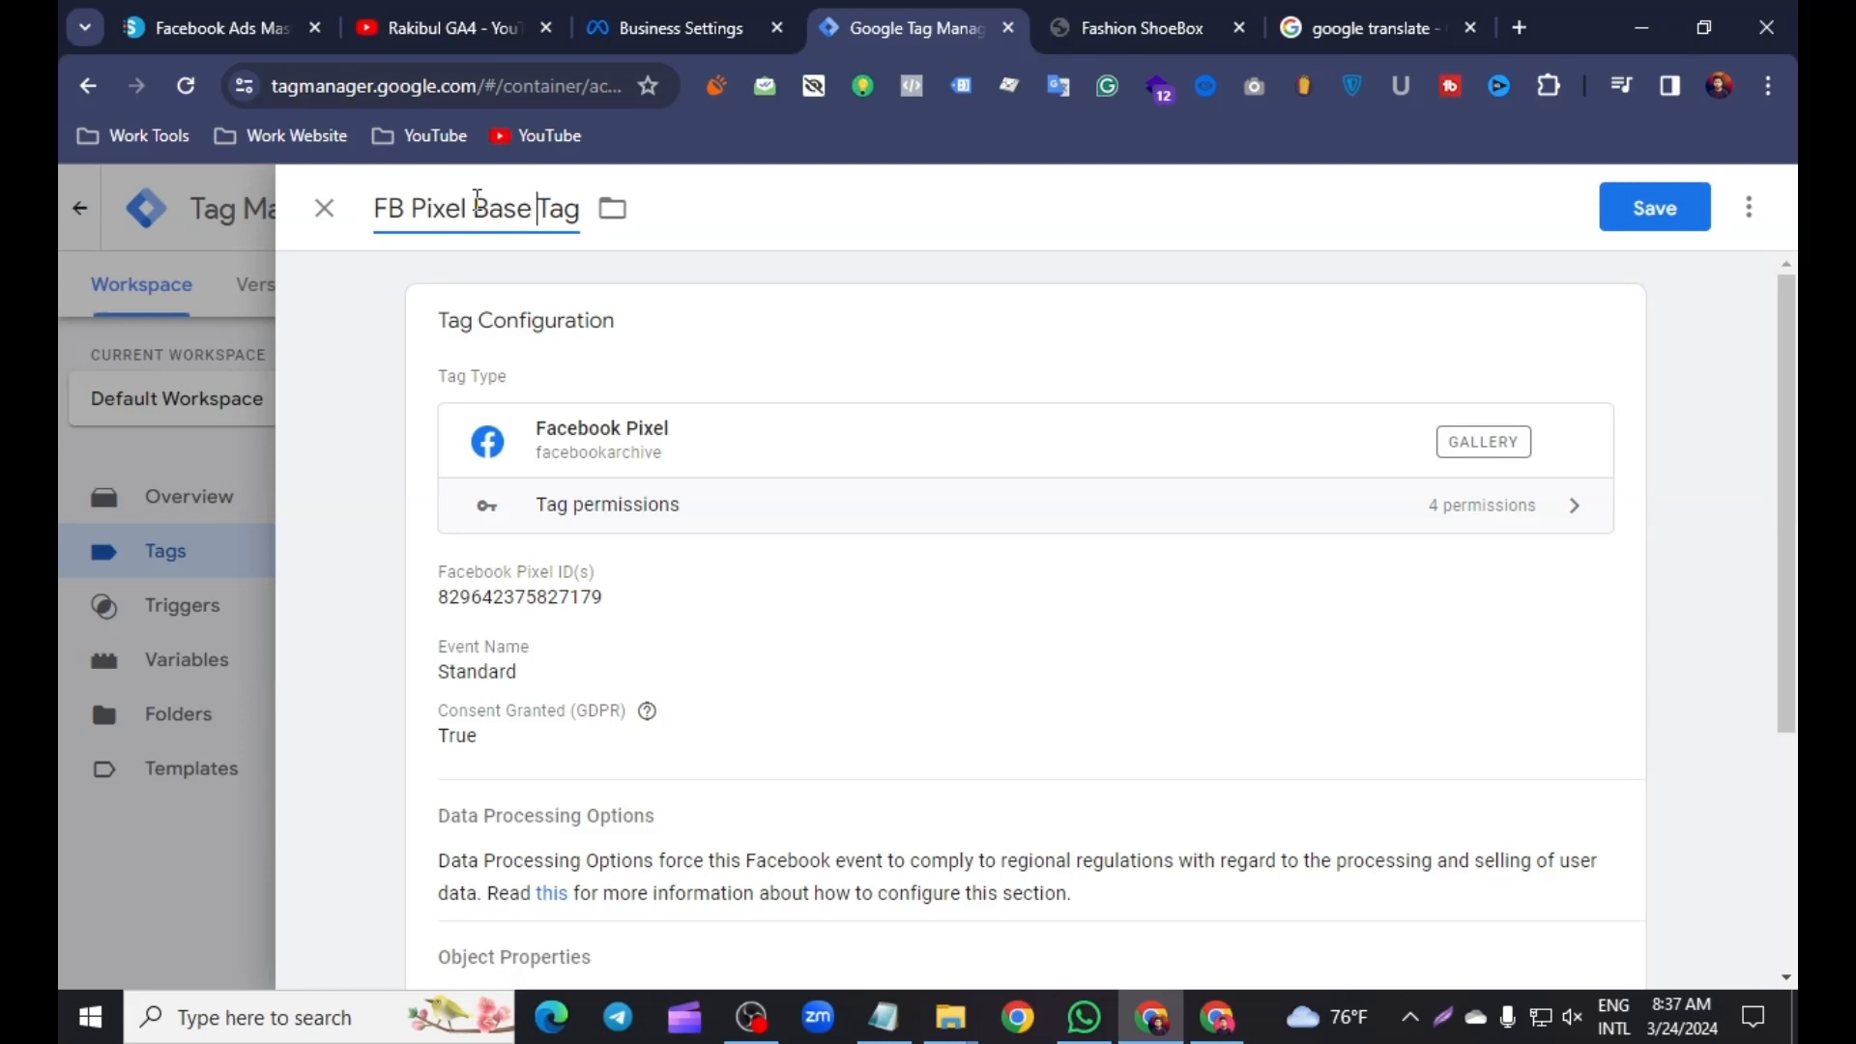
{"action": "type", "text": "Code "}
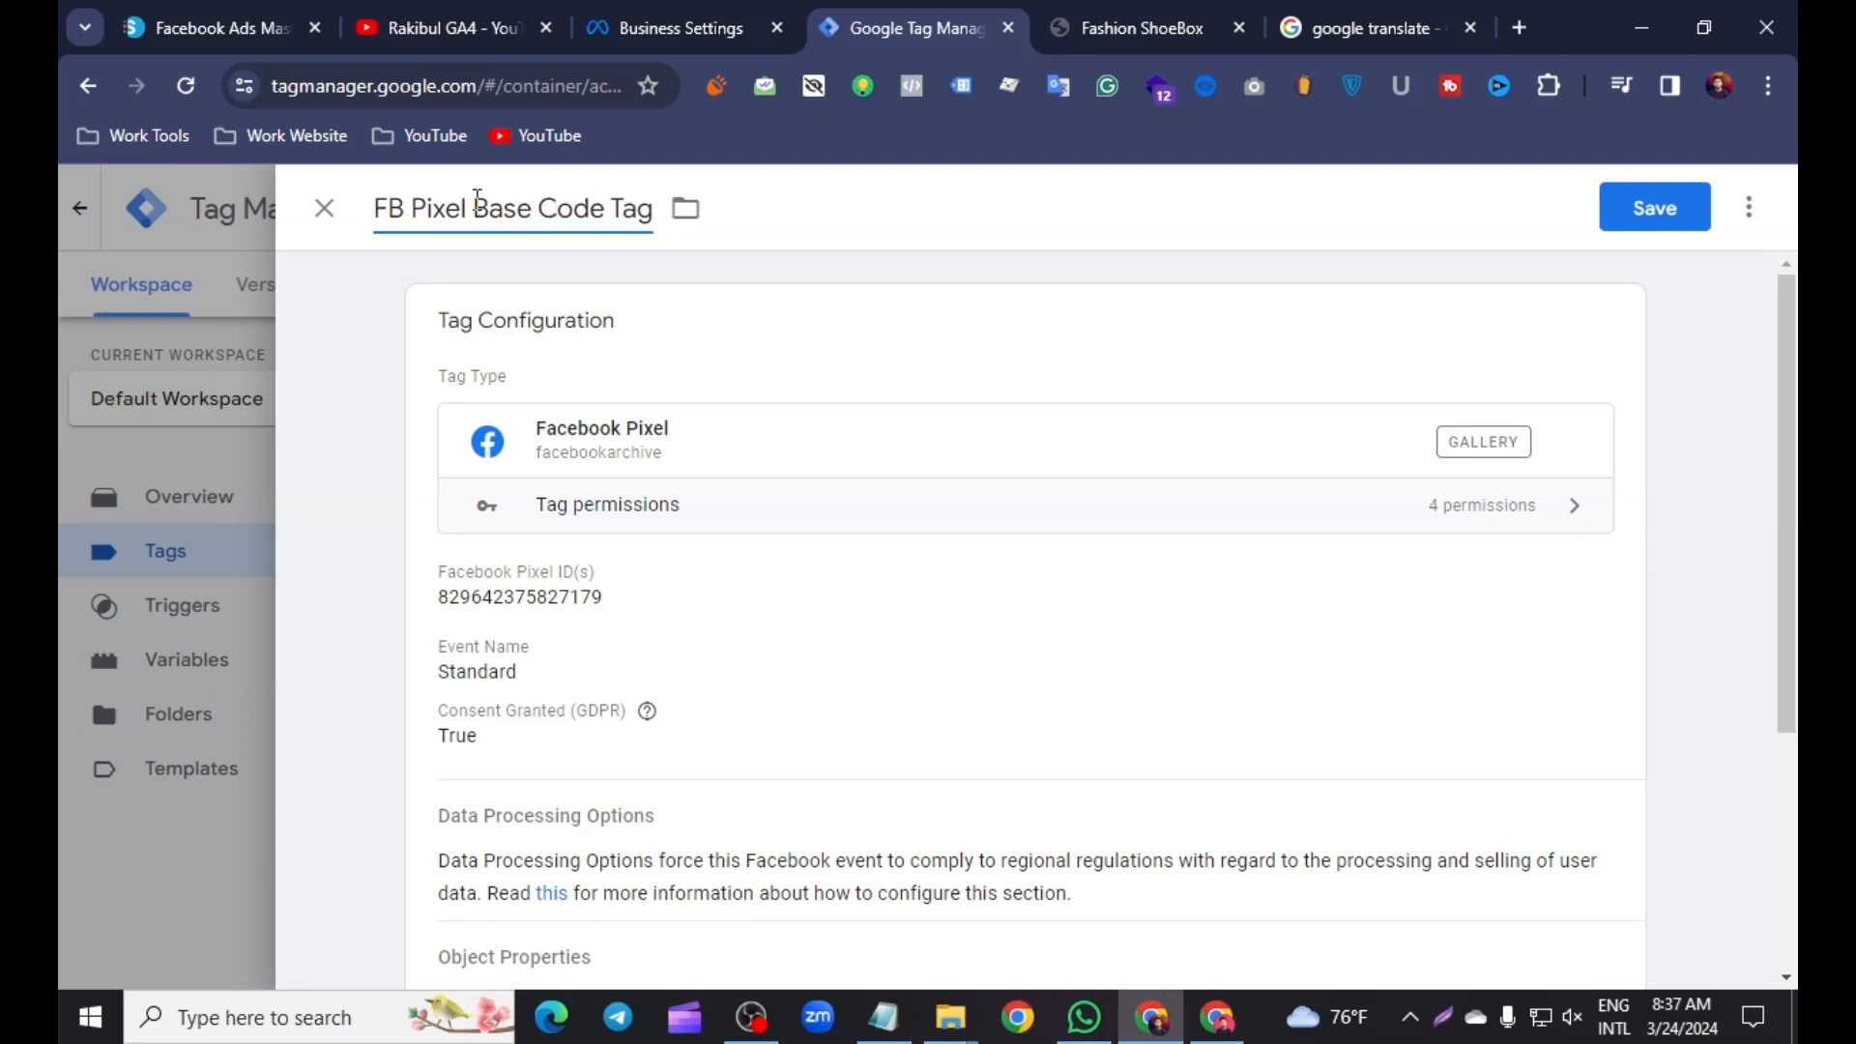
{"action": "type", "text": "-"}
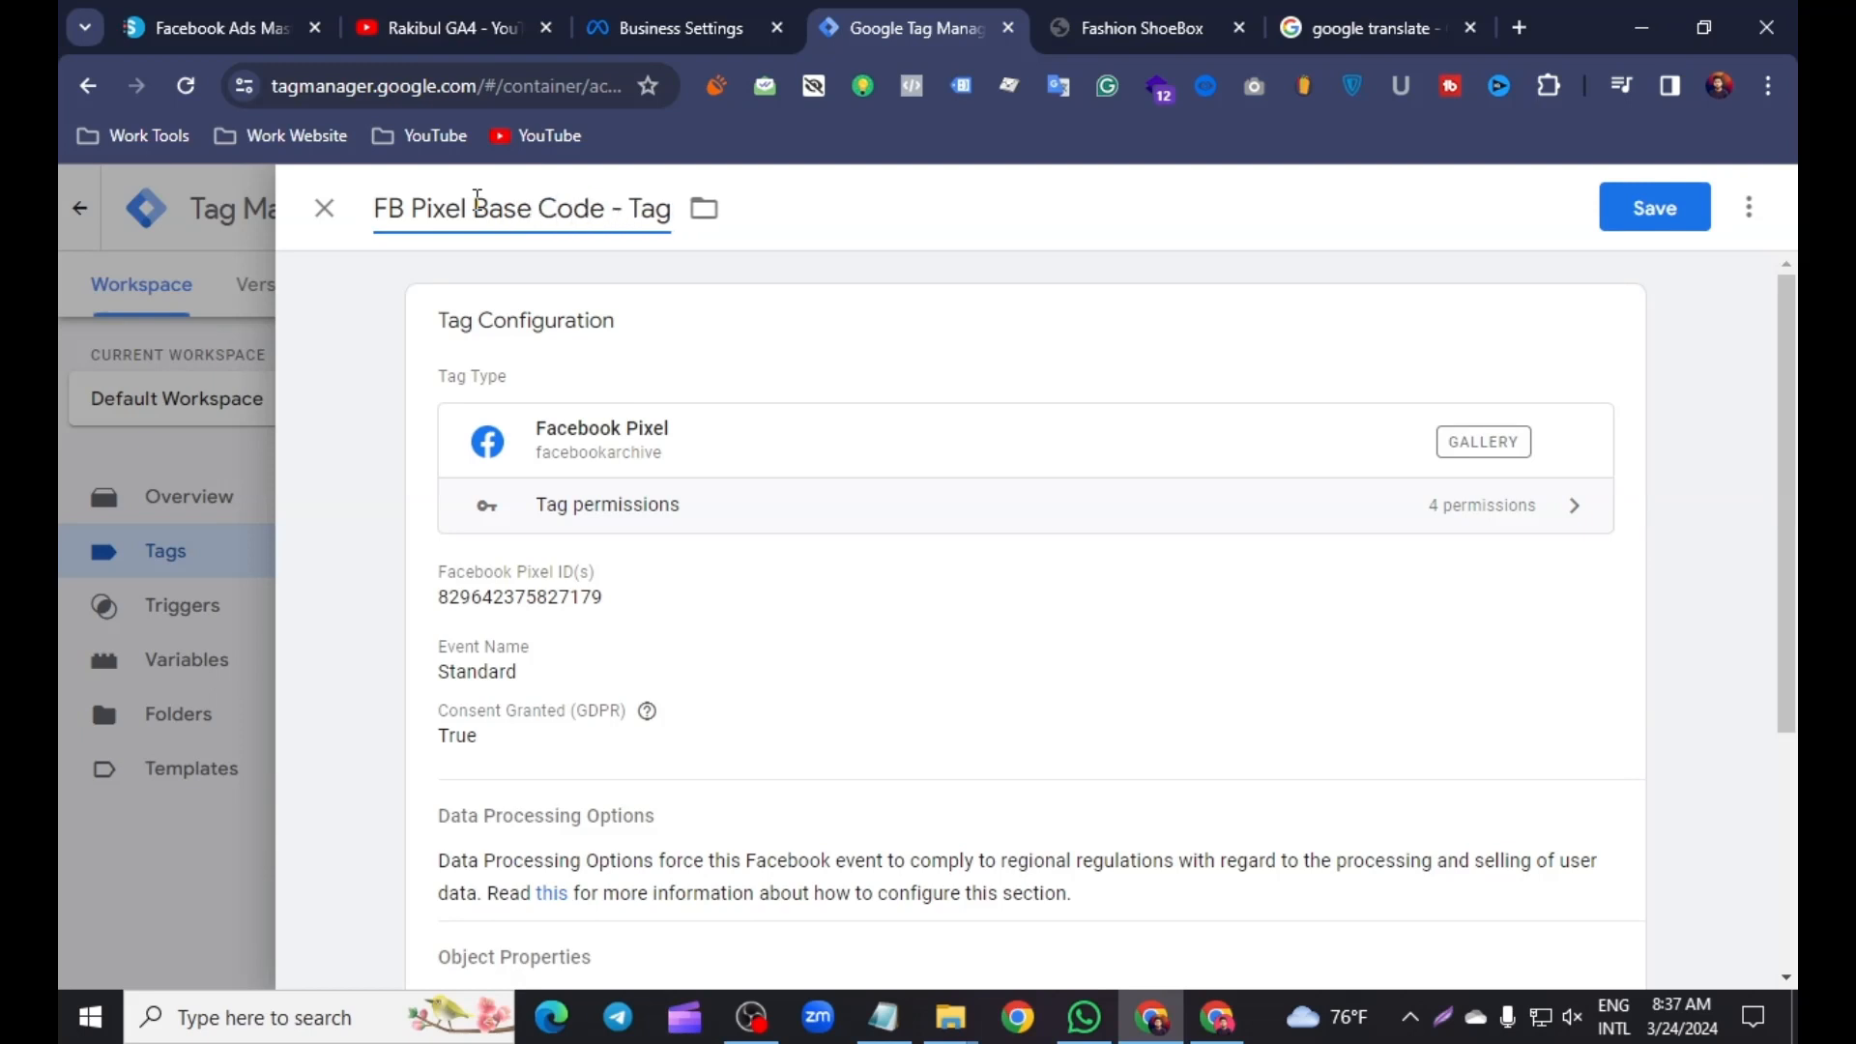
{"action": "left_click", "coordinate": [1651, 208]}
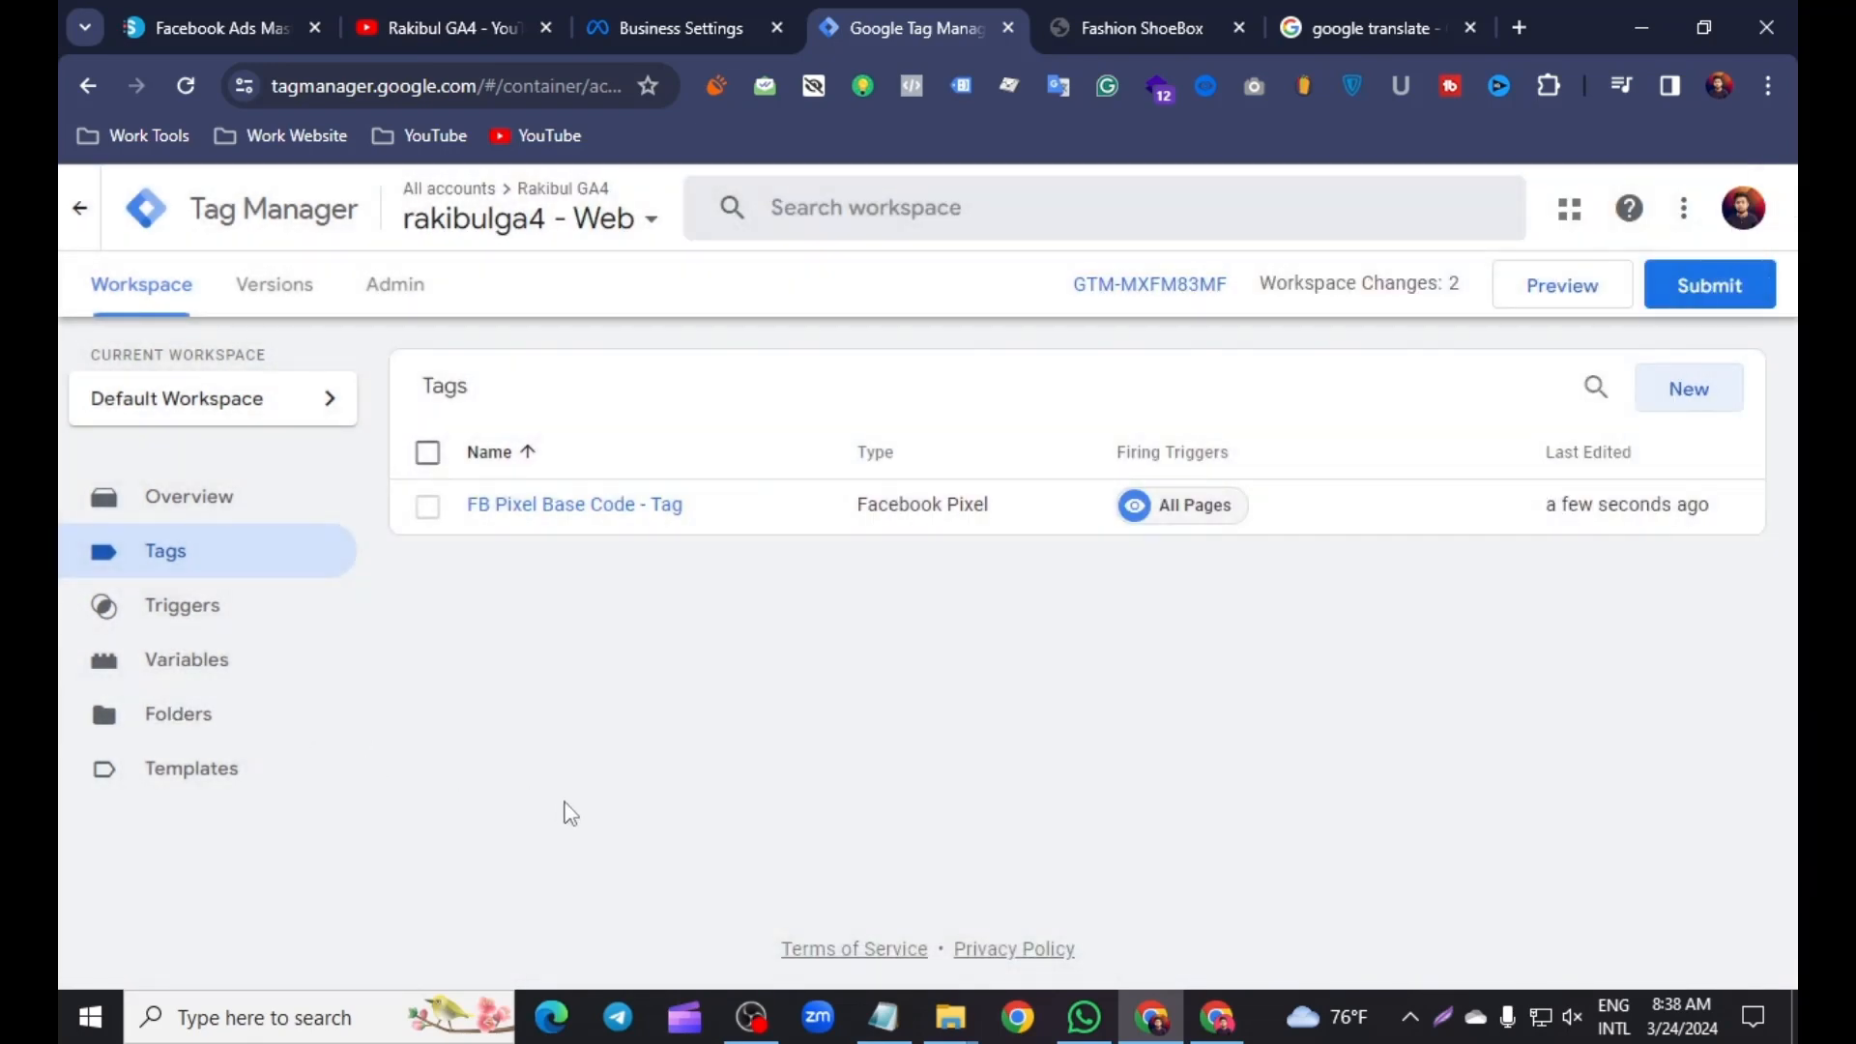
Publish the container changes without a version name or description and return to the workspace's tag list
{"action": "left_click", "coordinate": [1707, 285]}
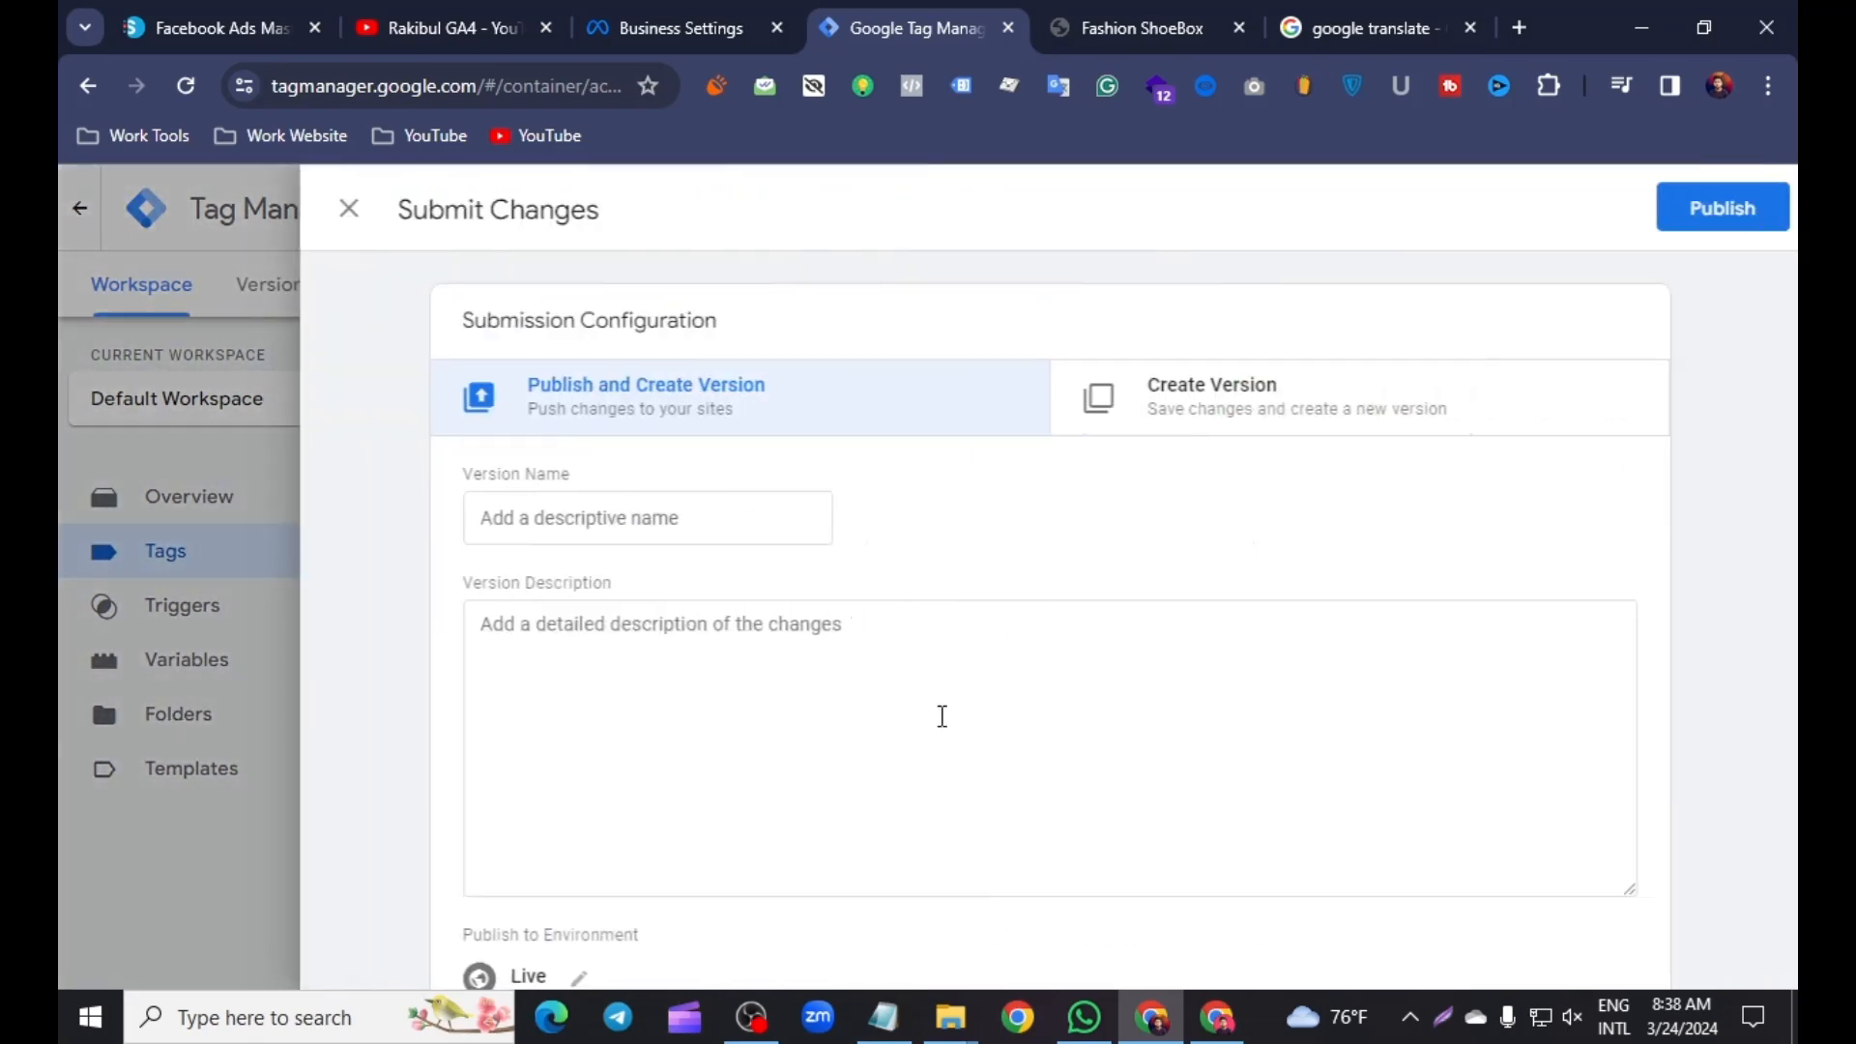
{"action": "left_click", "coordinate": [1687, 221]}
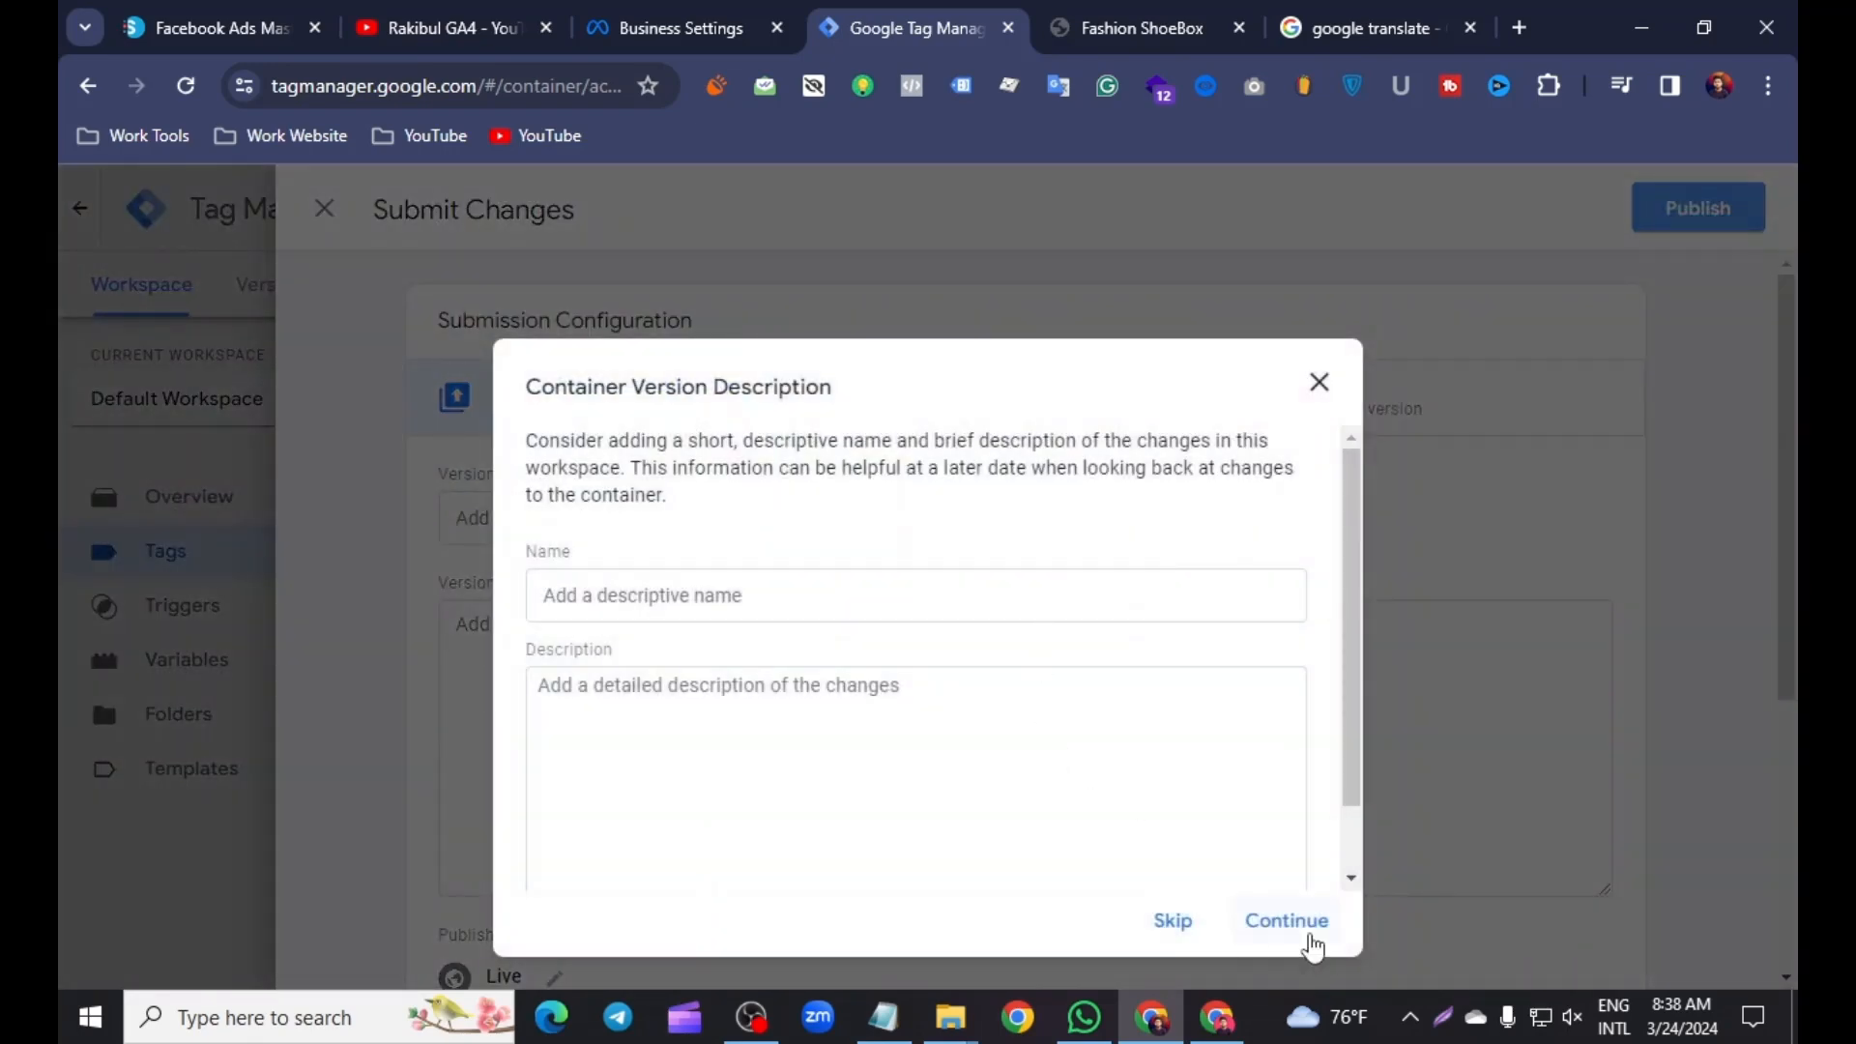
{"action": "left_click", "coordinate": [1310, 934]}
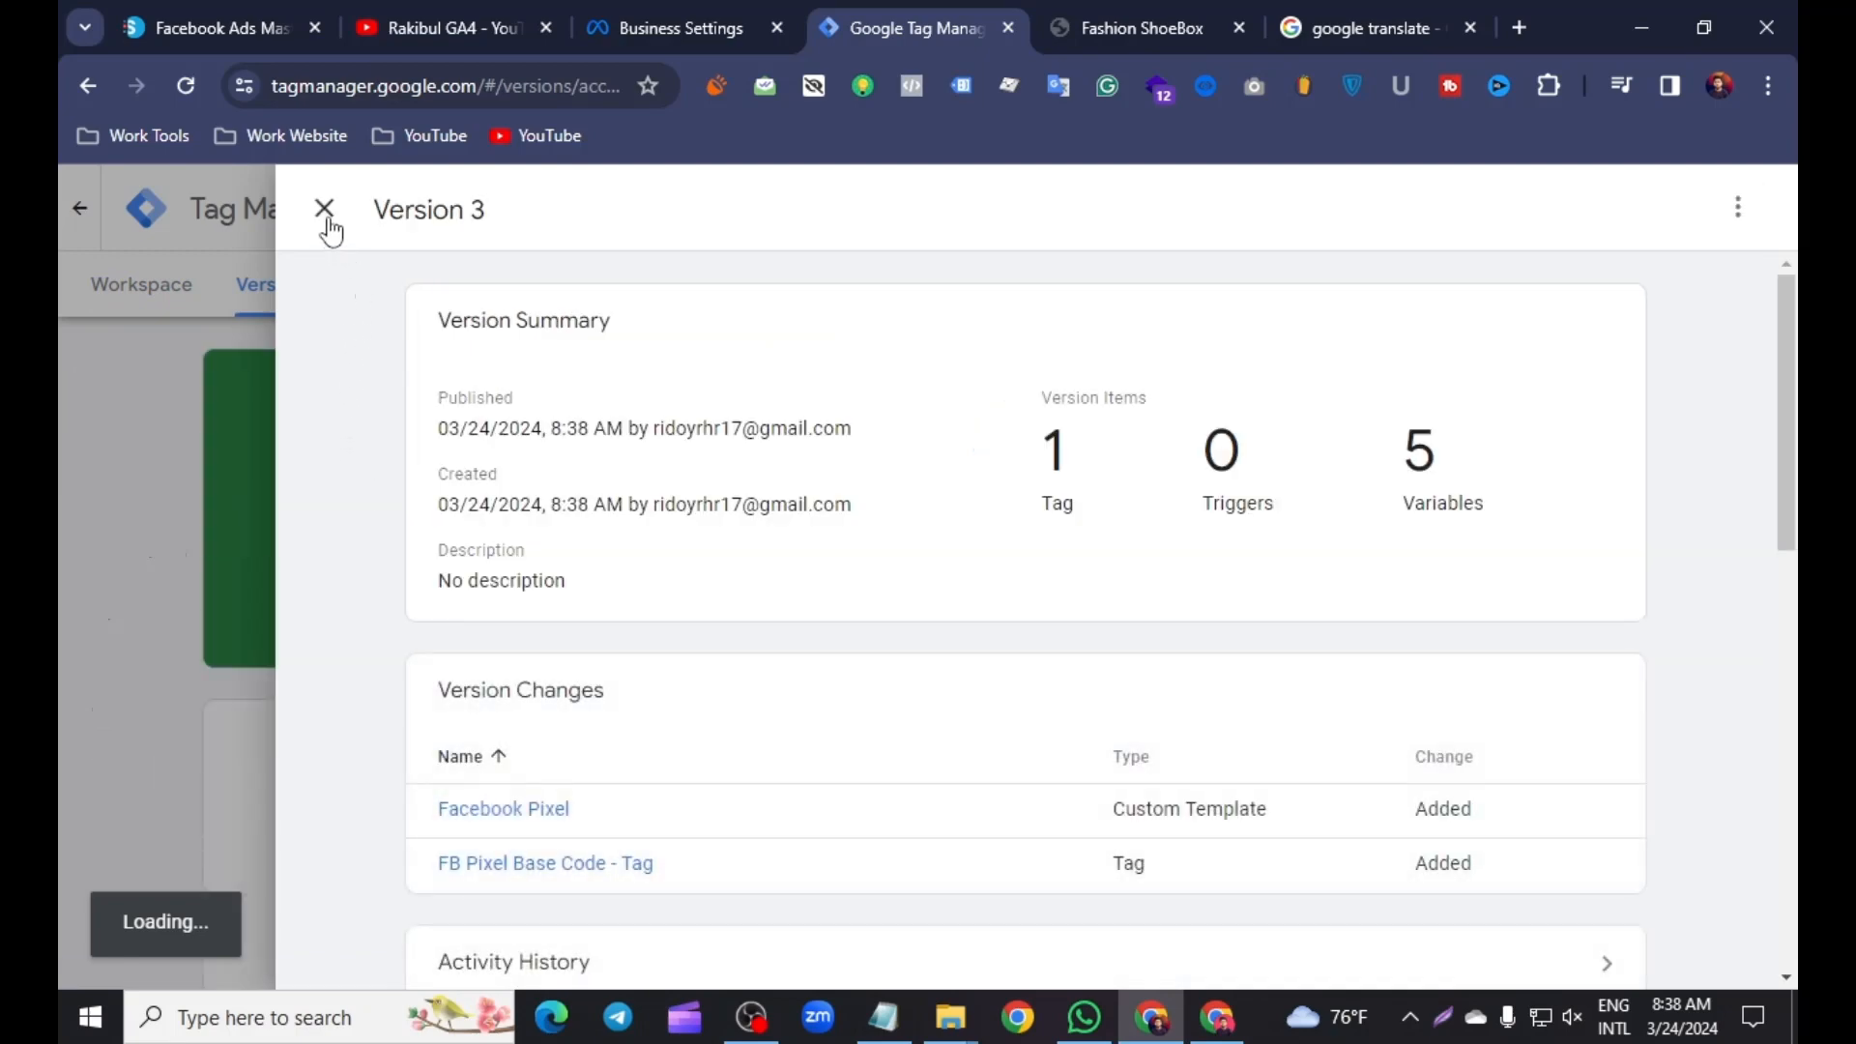
{"action": "left_click", "coordinate": [326, 220]}
{"action": "left_click", "coordinate": [143, 290]}
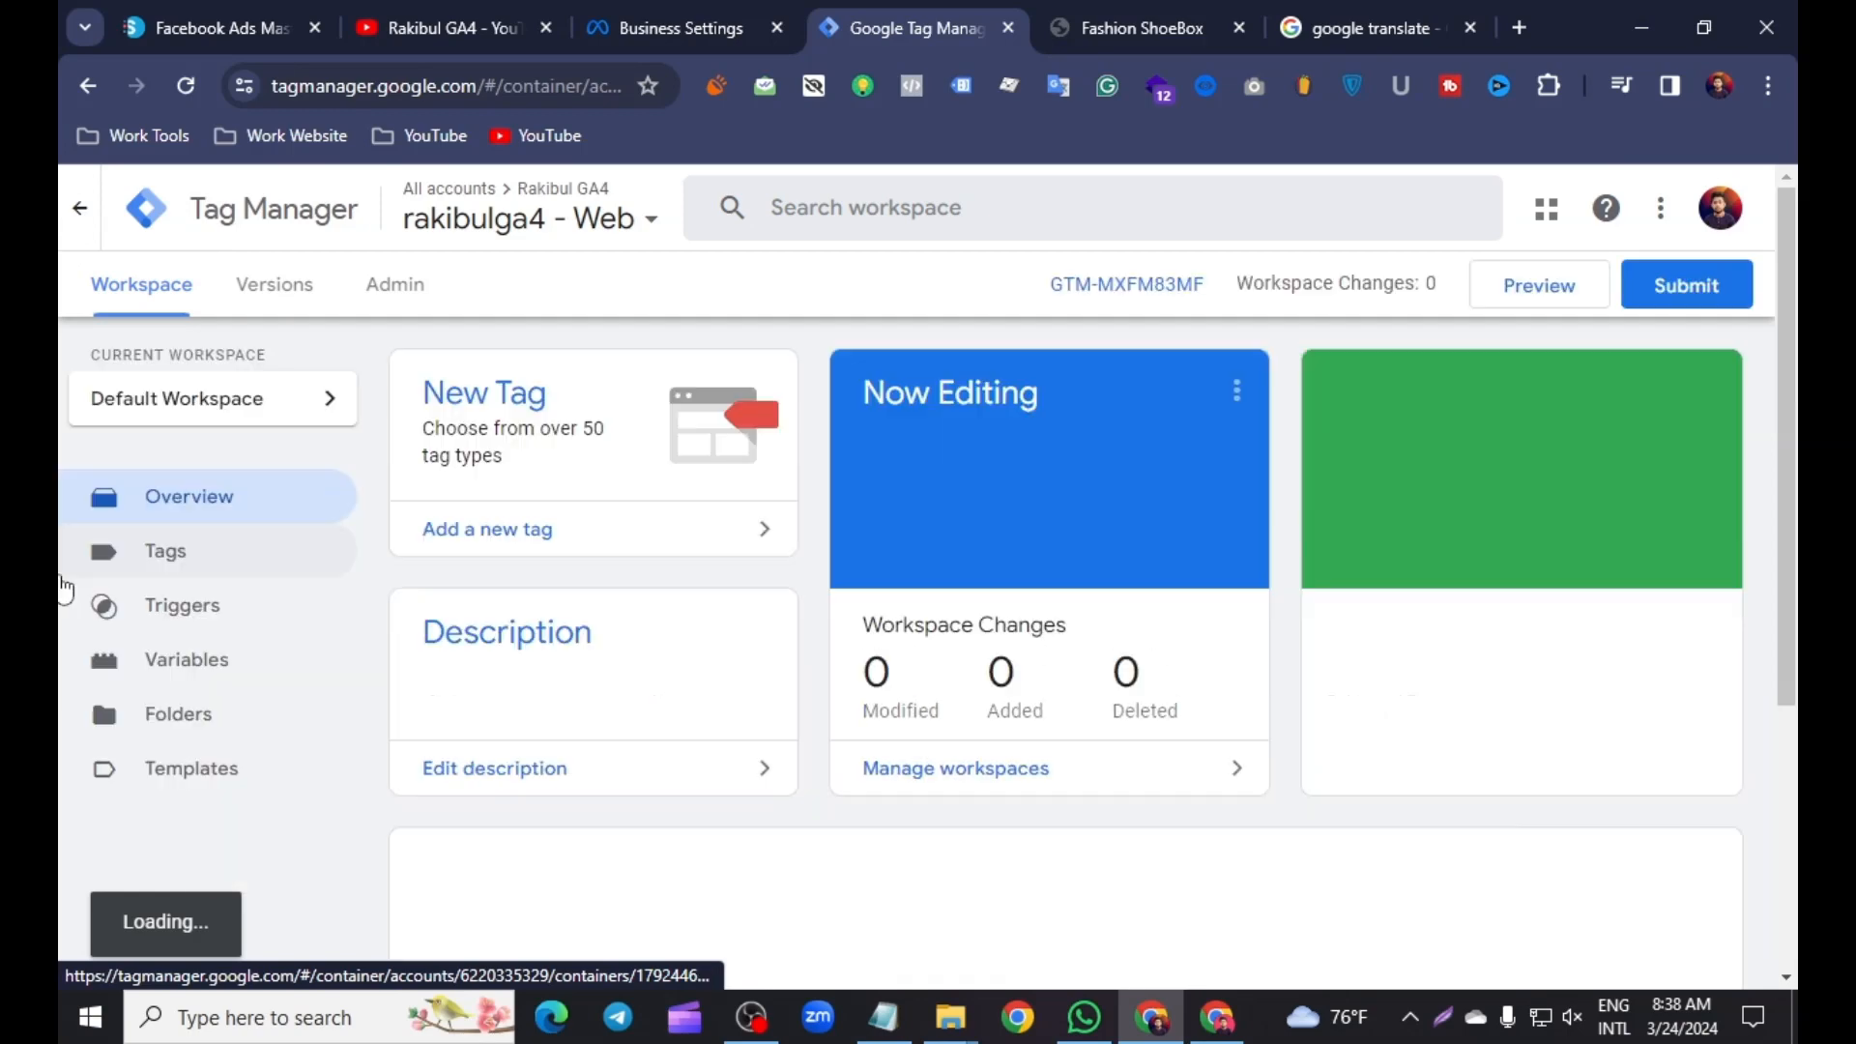
{"action": "left_click", "coordinate": [217, 572]}
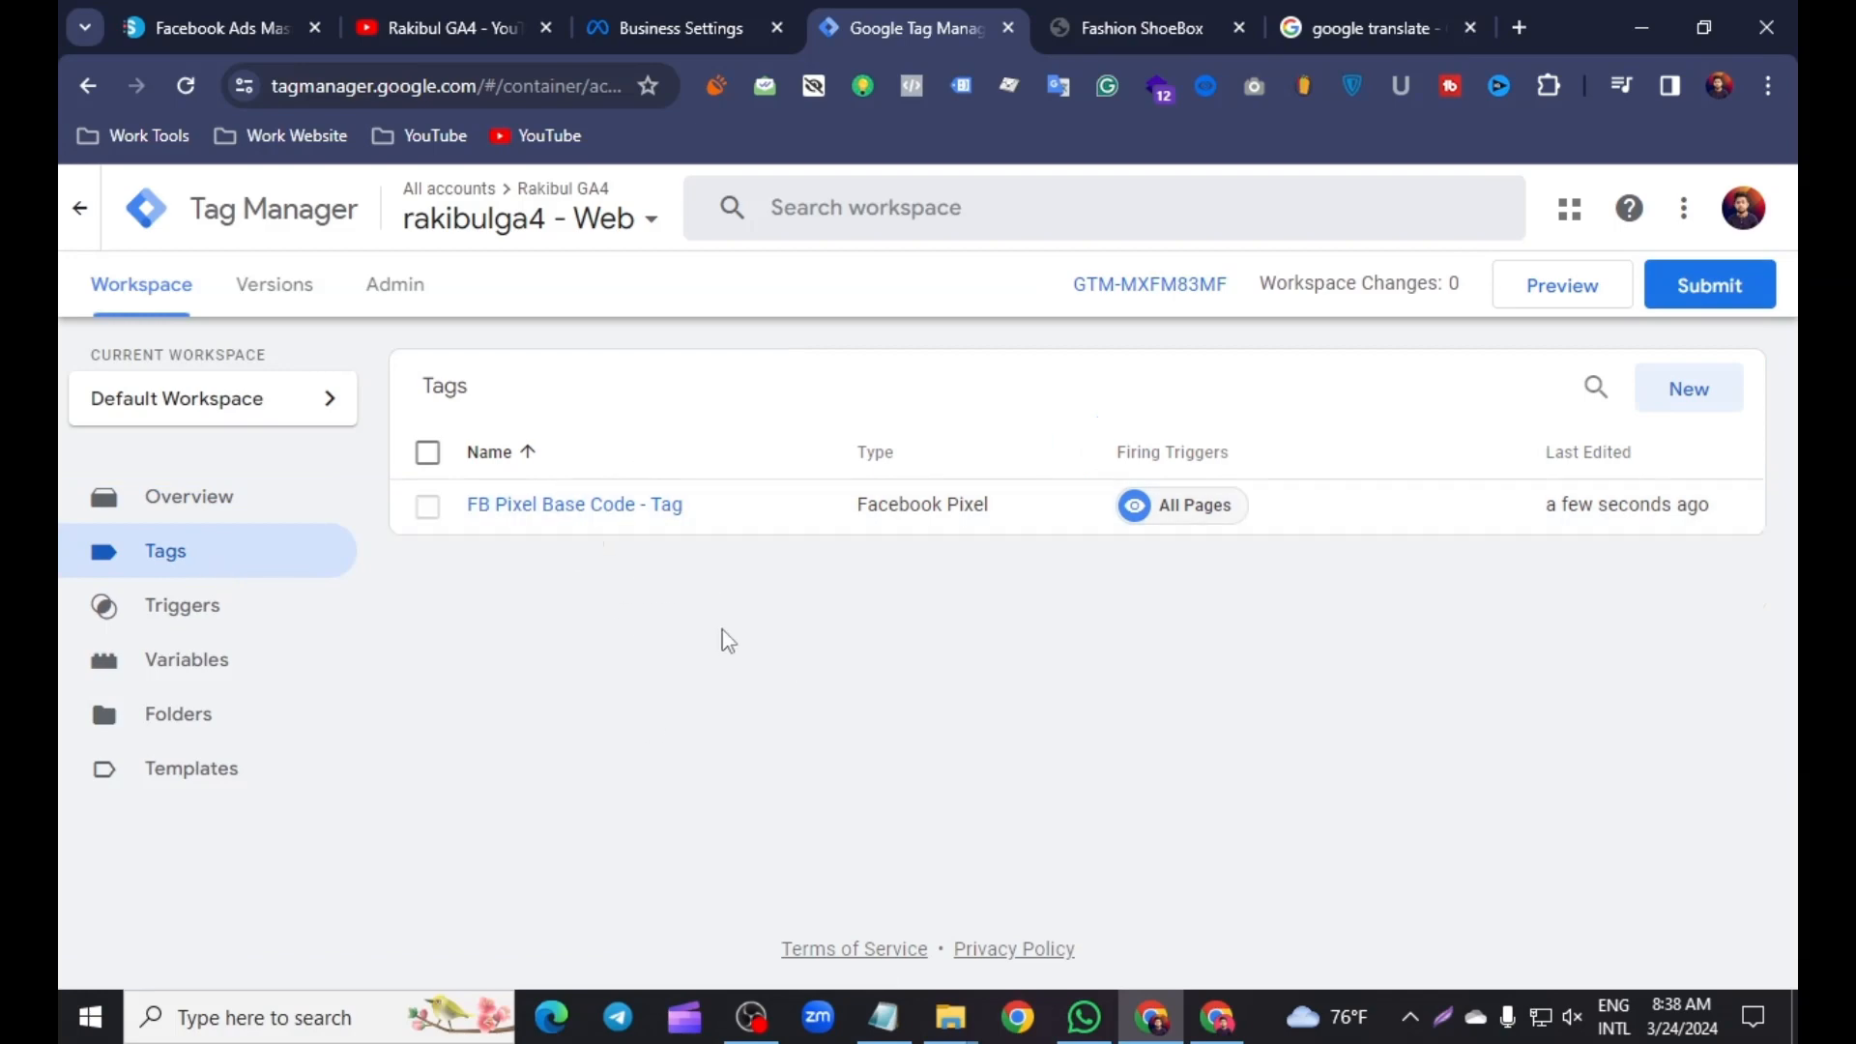
Launch the container's Preview mode and copy the Fashion ShoeBox store's web address
{"action": "left_click", "coordinate": [1558, 302]}
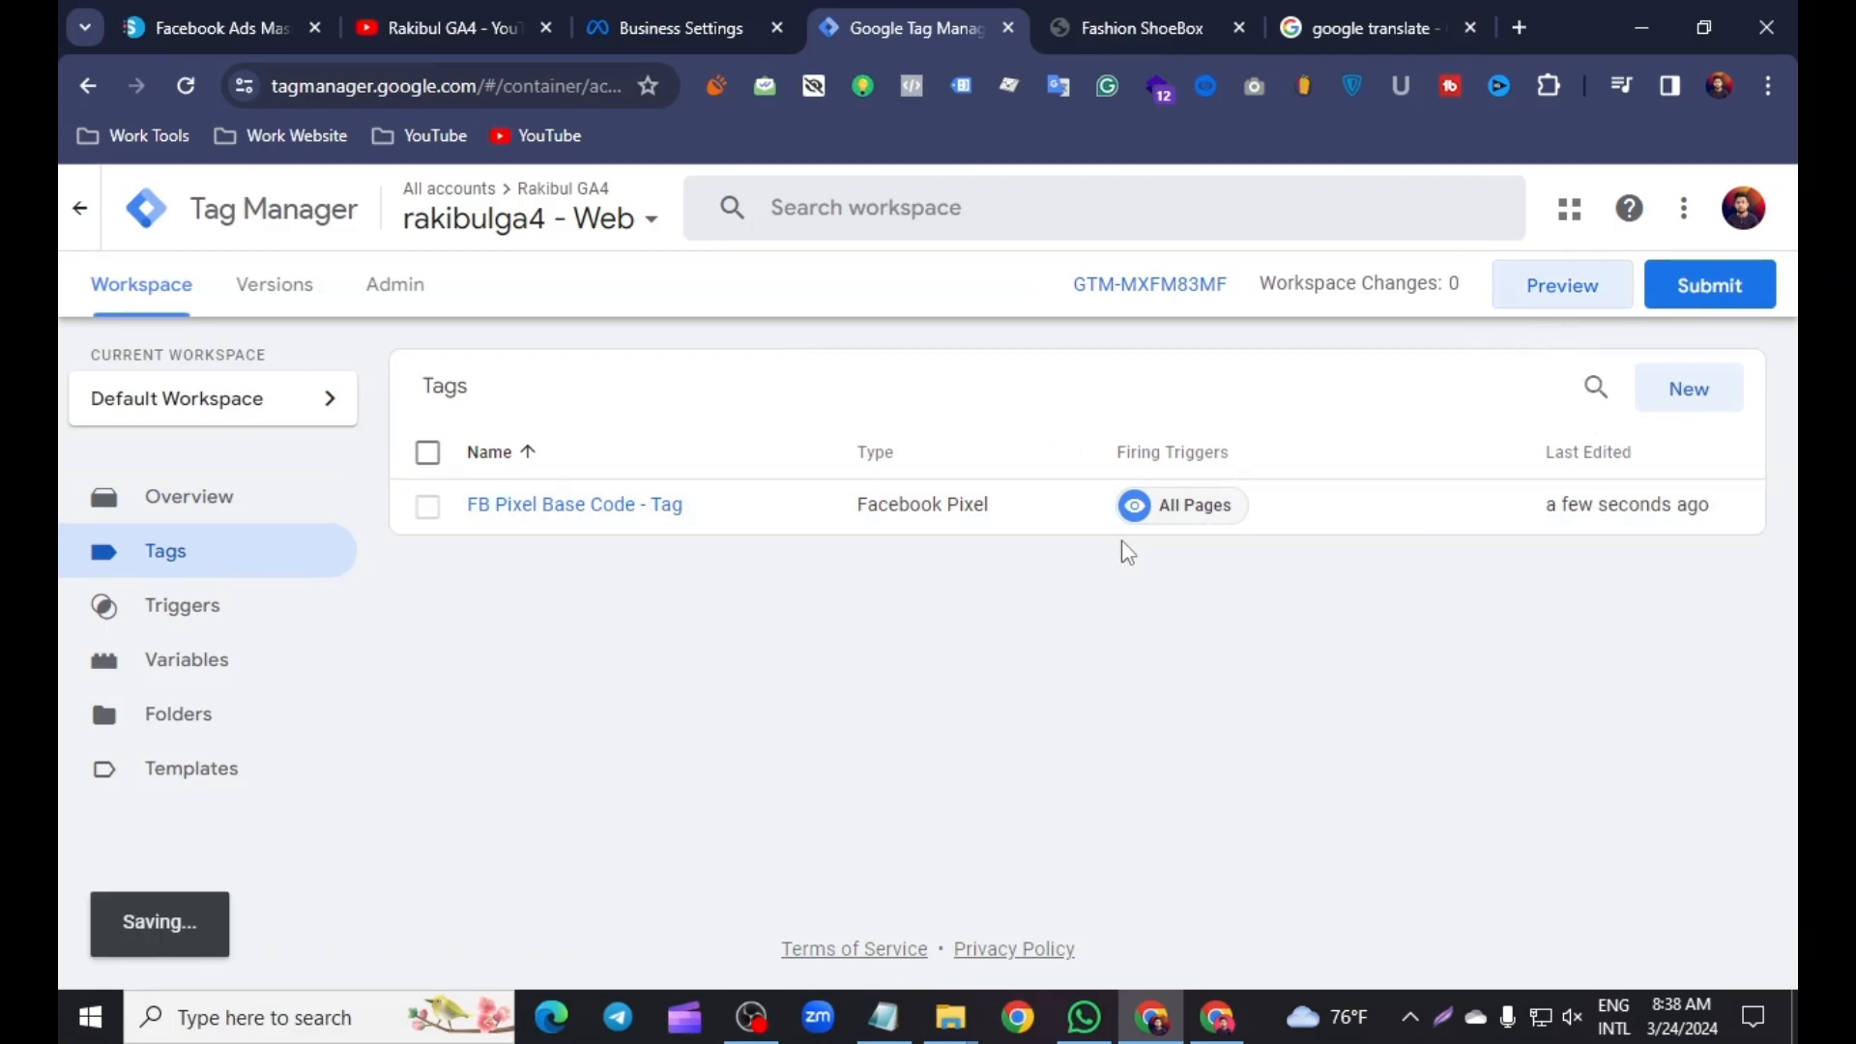
{"action": "left_click", "coordinate": [1586, 298]}
{"action": "left_click", "coordinate": [1186, 27]}
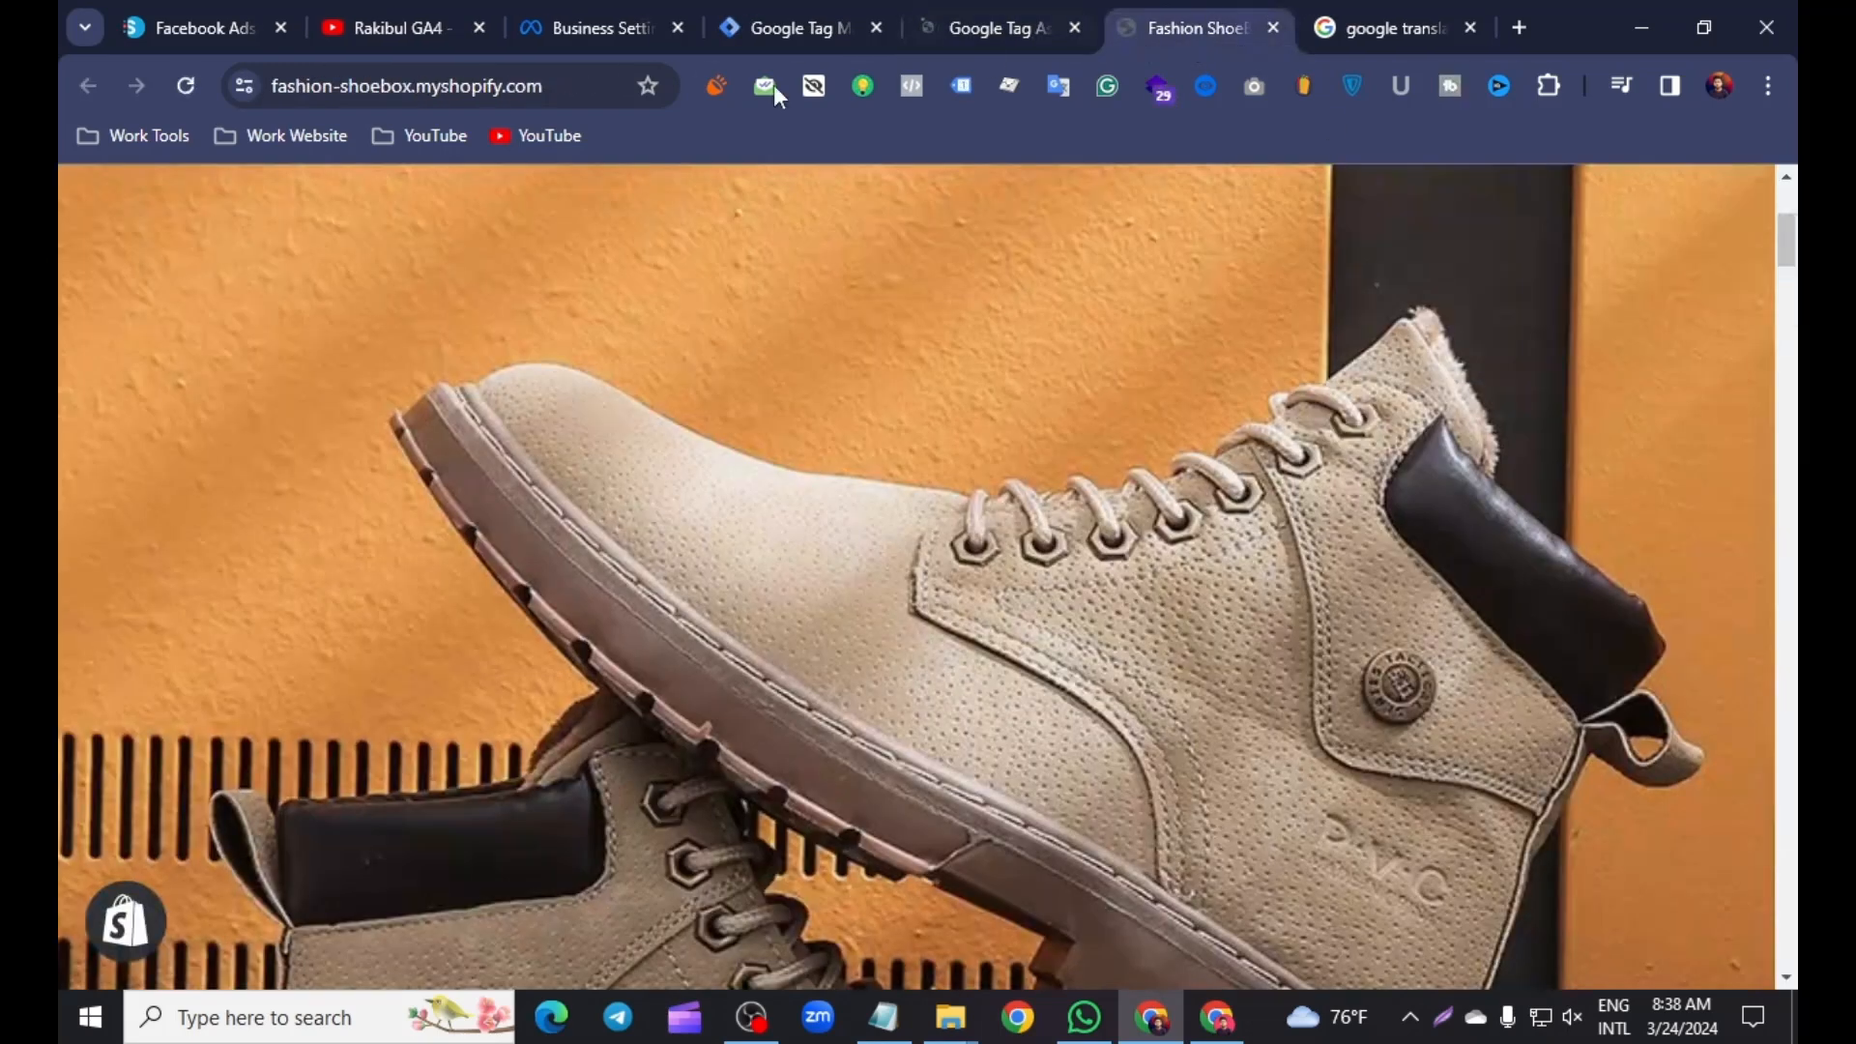
{"action": "right_click", "coordinate": [400, 95]}
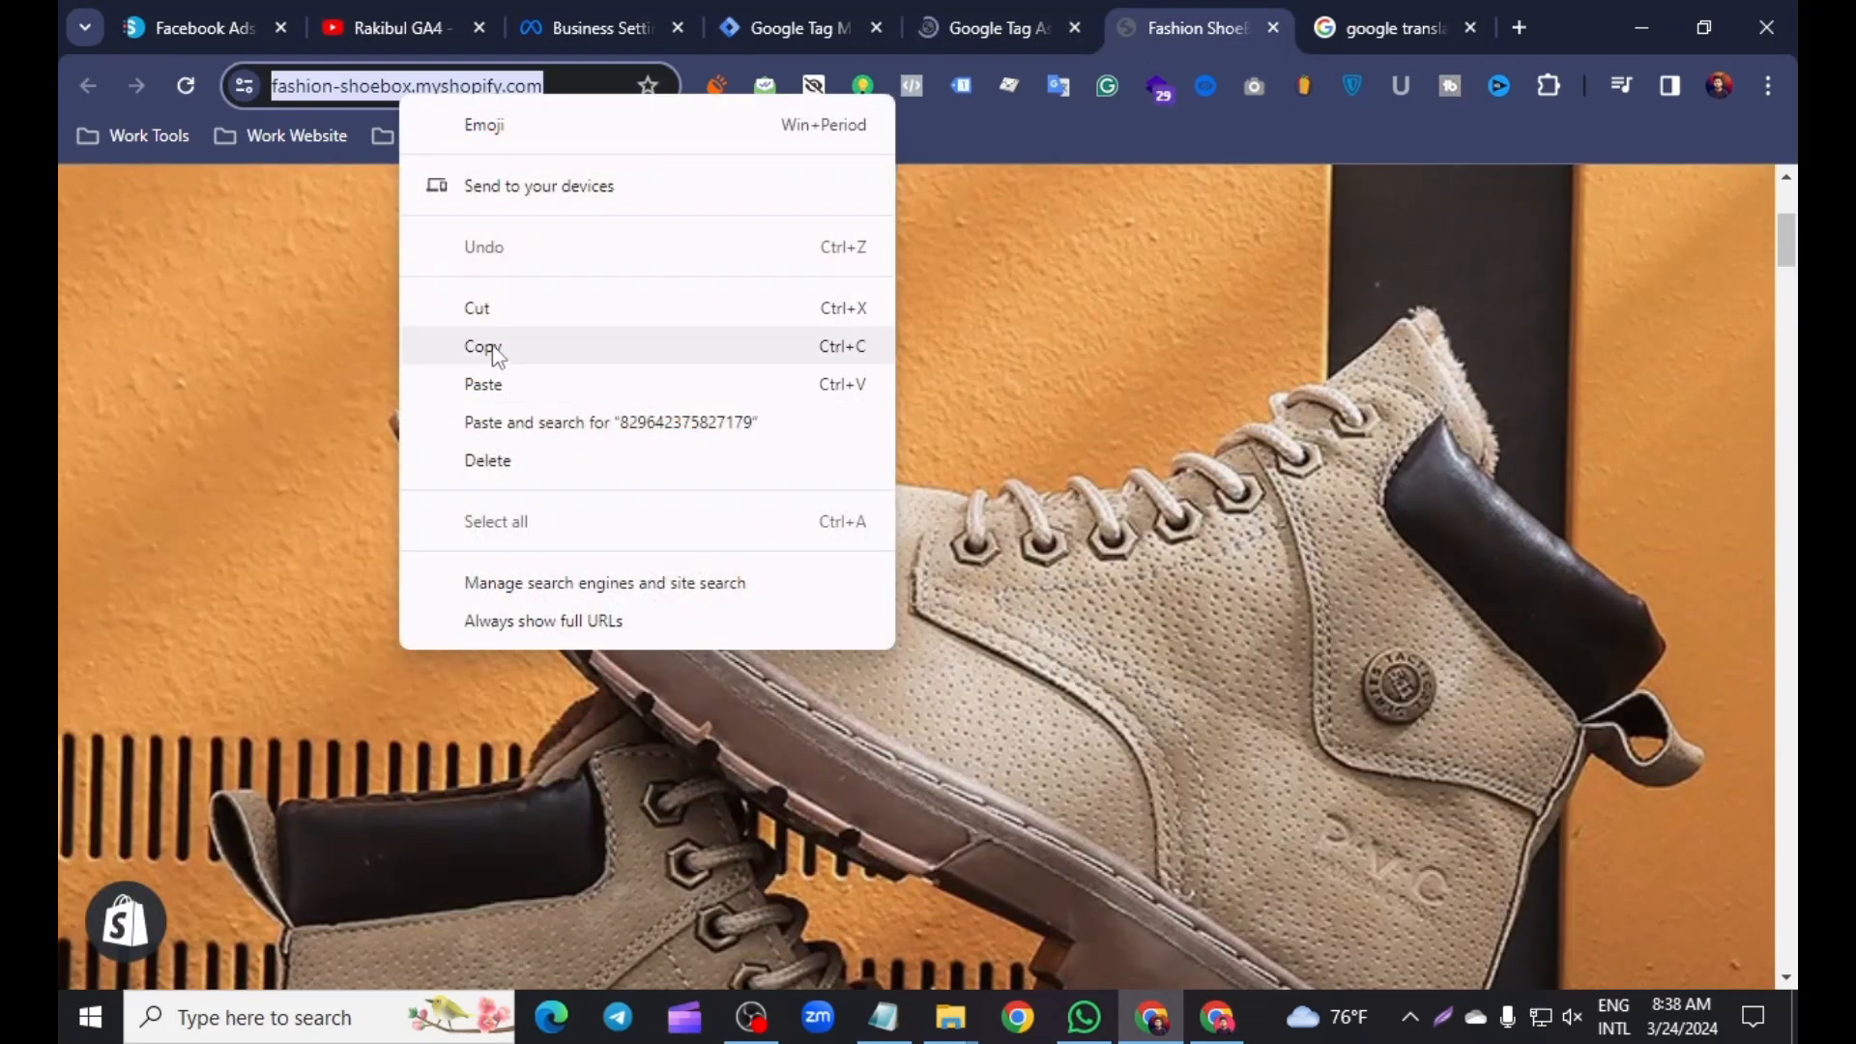
{"action": "left_click", "coordinate": [490, 346]}
{"action": "left_click", "coordinate": [815, 15]}
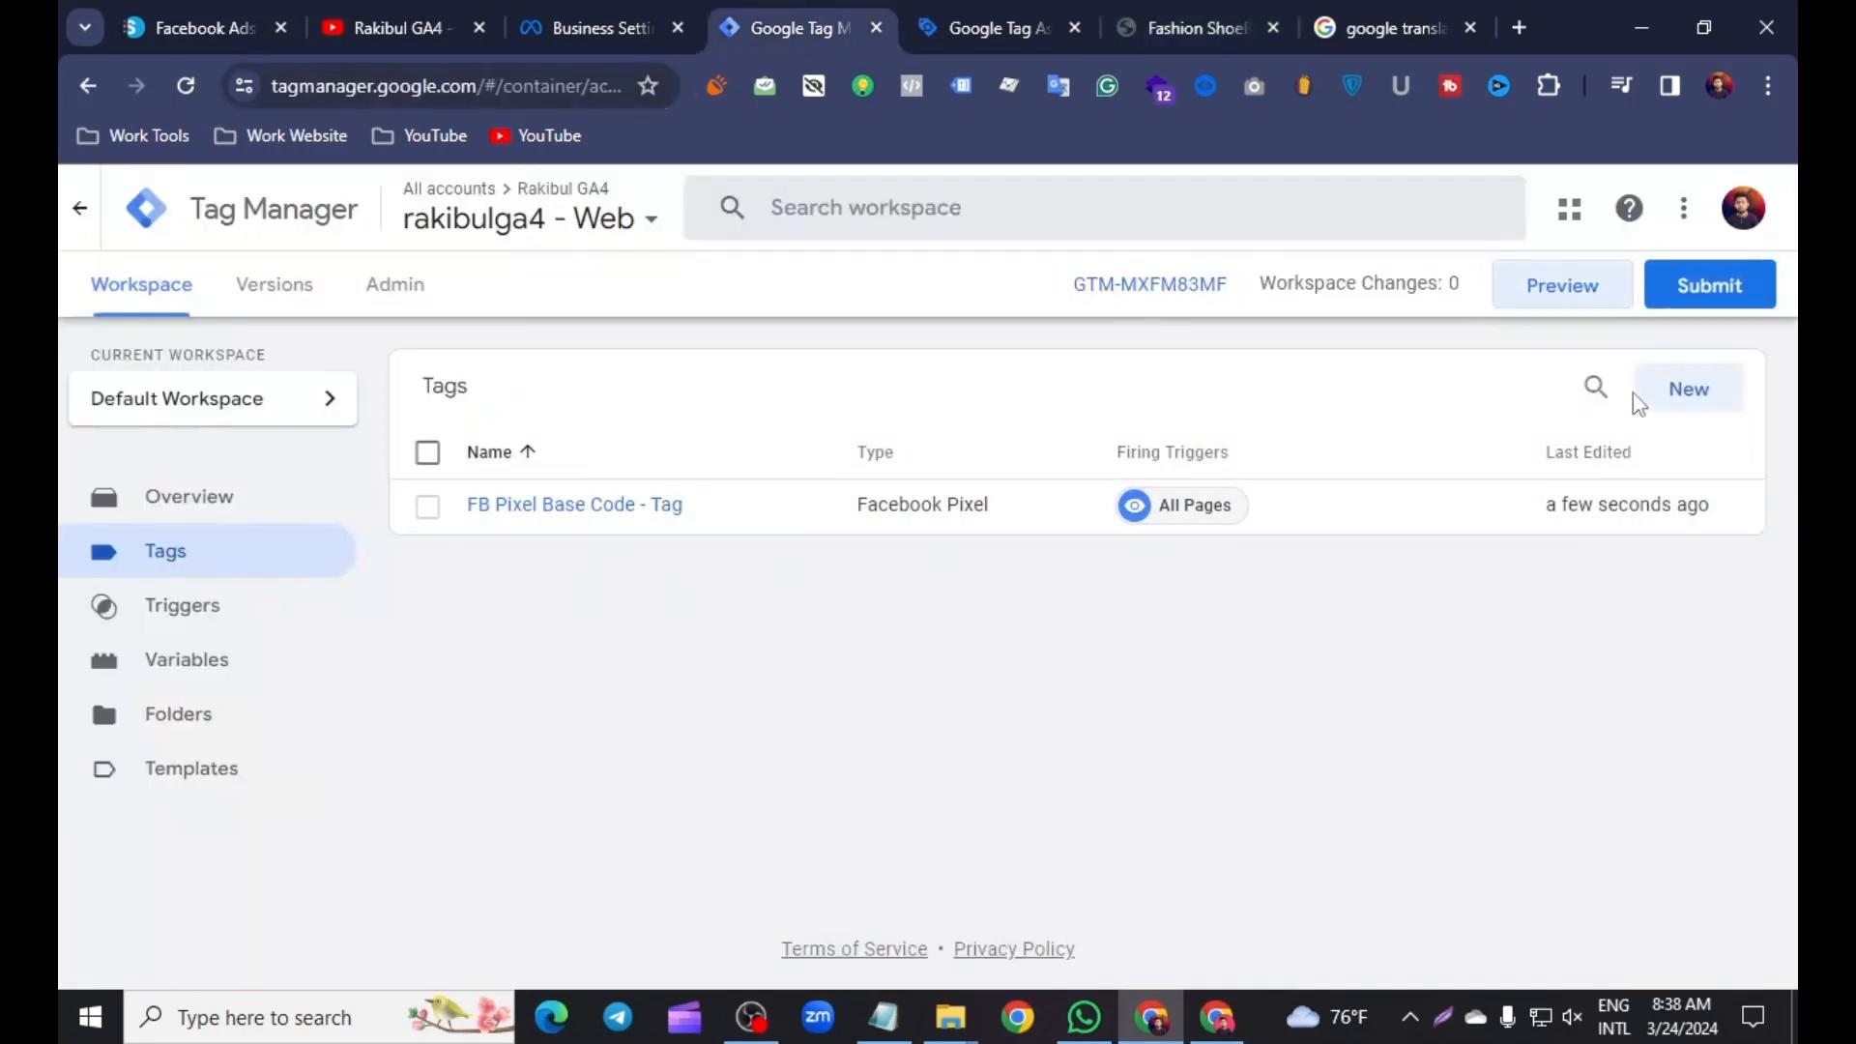
{"action": "left_click", "coordinate": [1019, 13]}
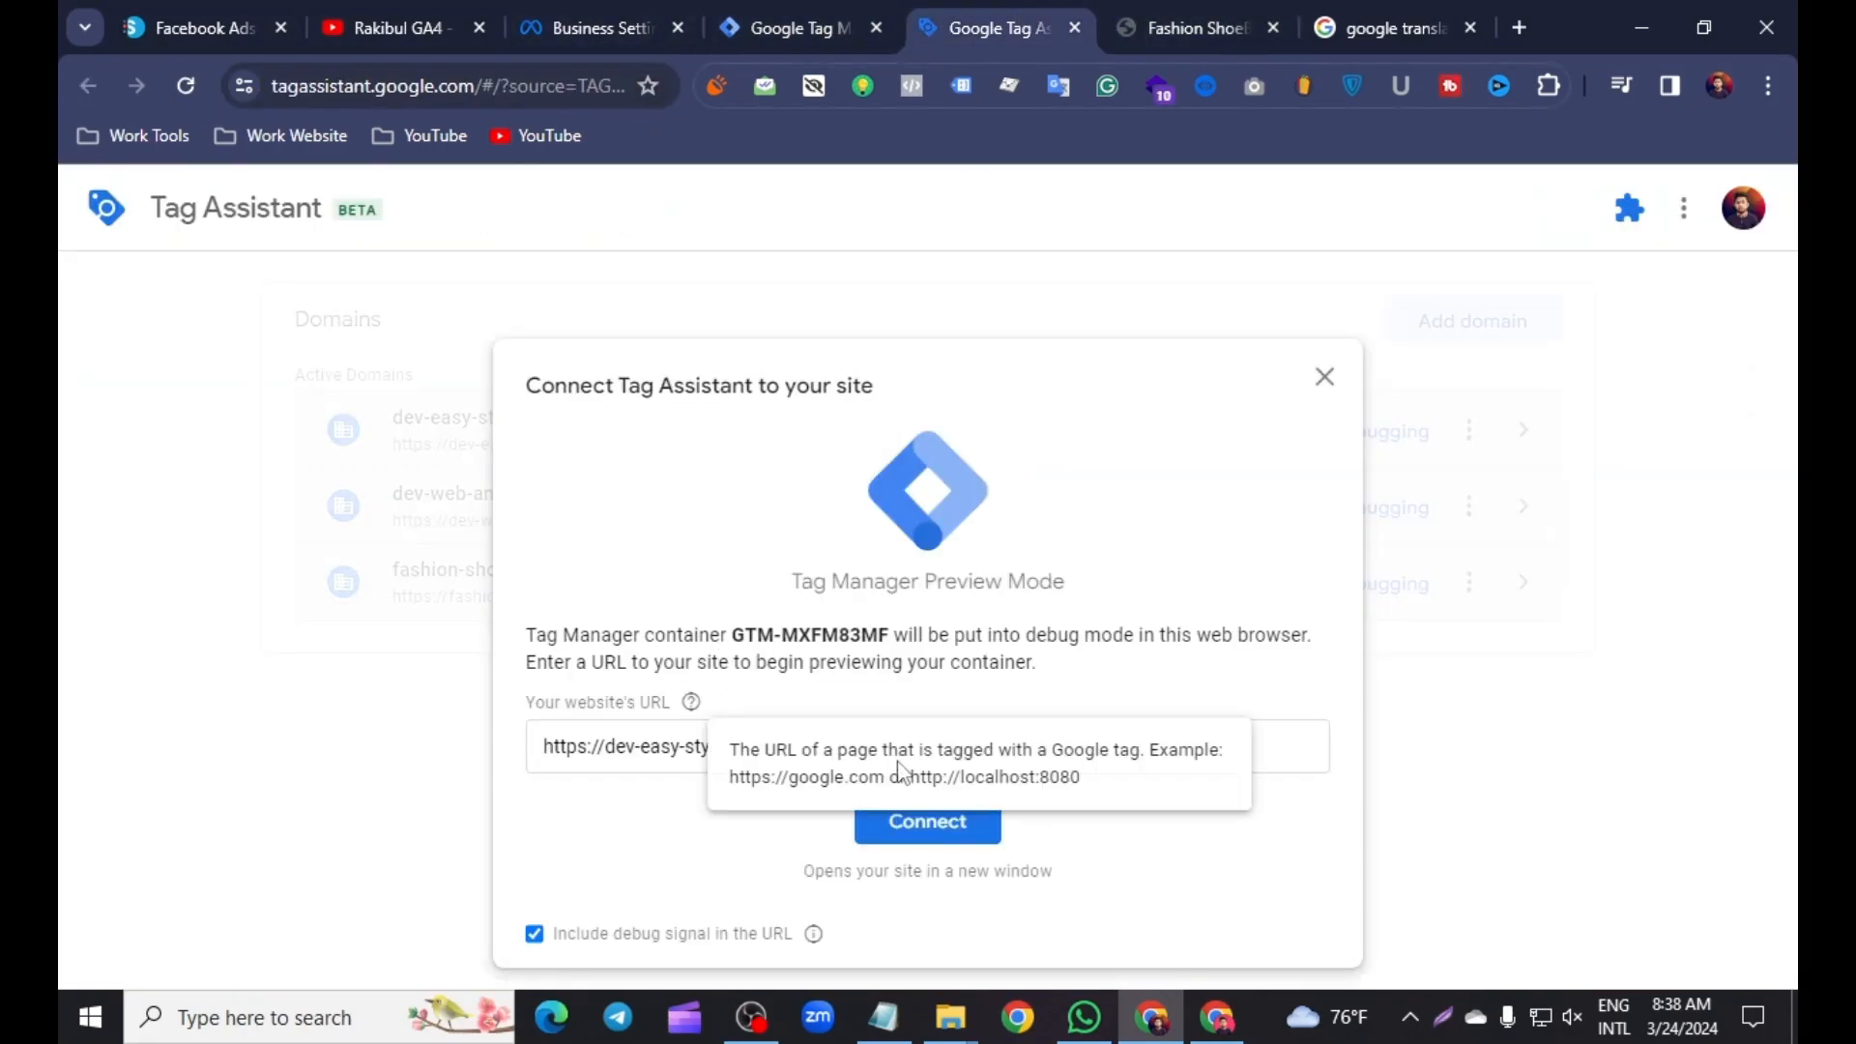
{"action": "left_click_drag", "start_coordinate": [887, 754], "coordinate": [508, 746]}
{"action": "right_click", "coordinate": [635, 745]}
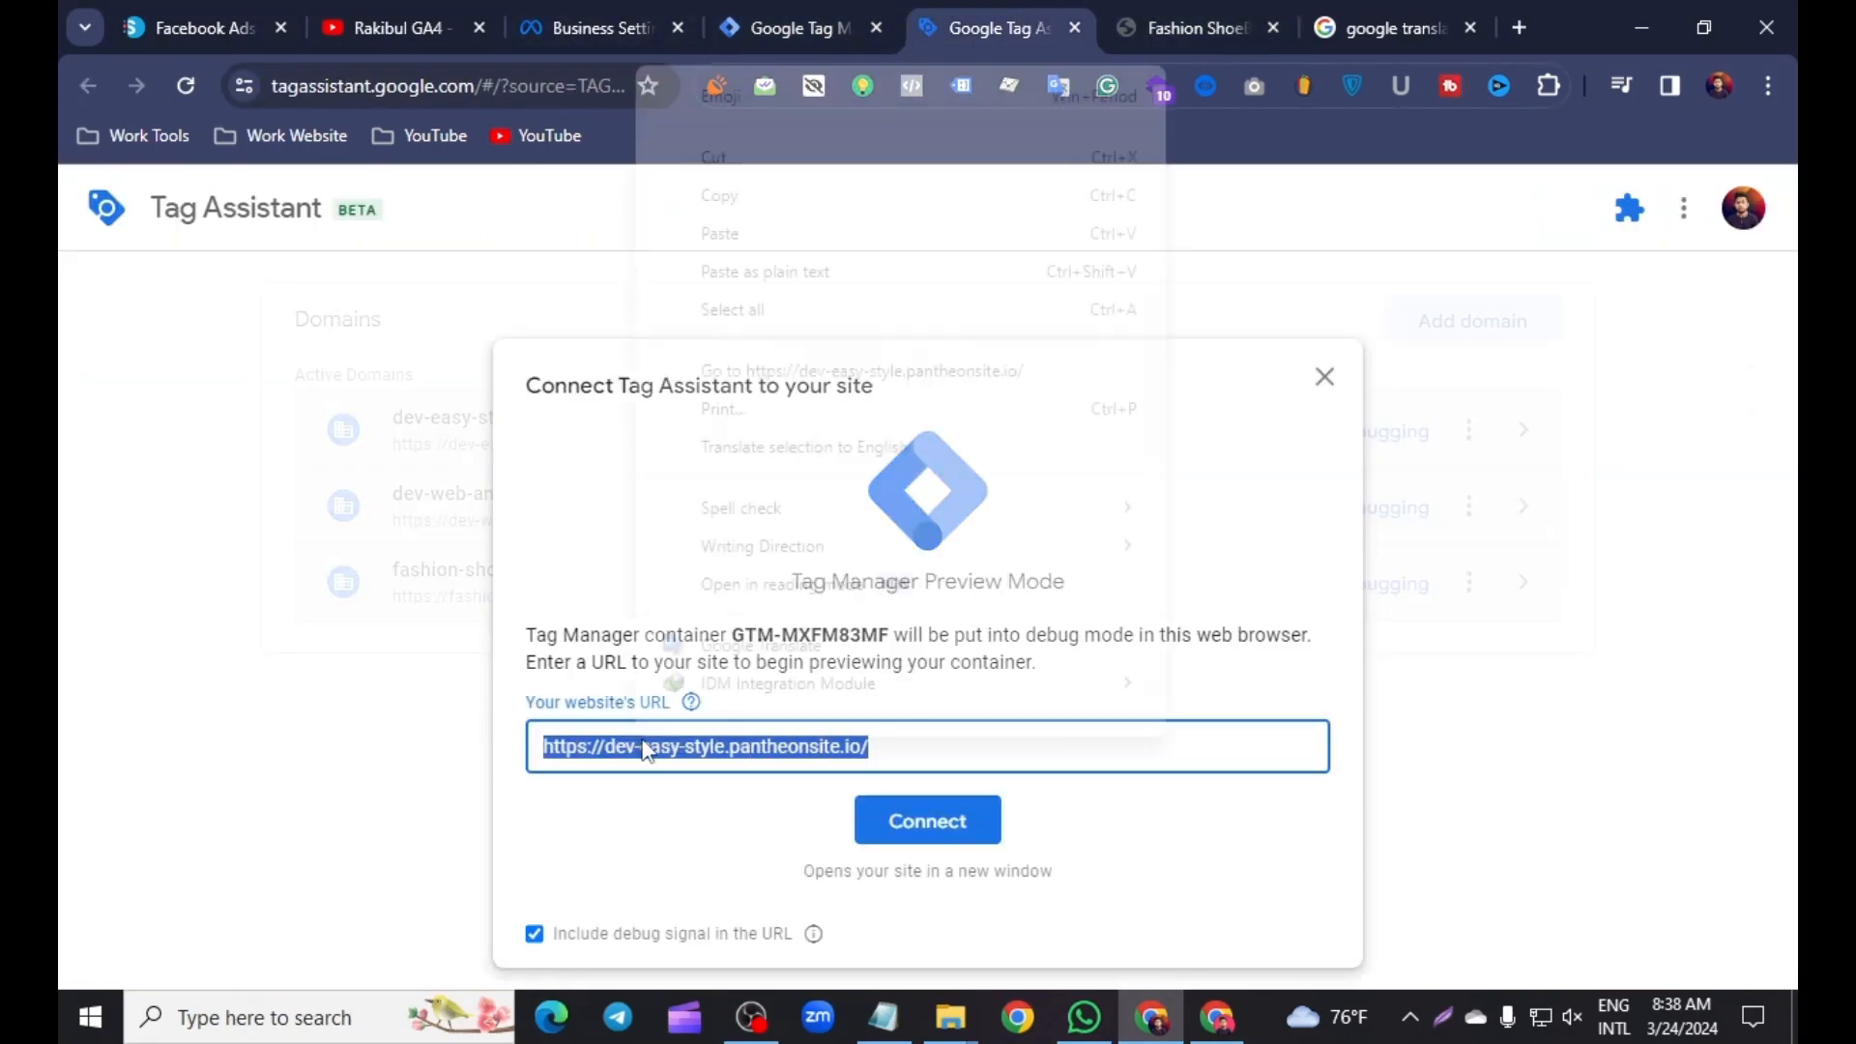
{"action": "left_click", "coordinate": [725, 271]}
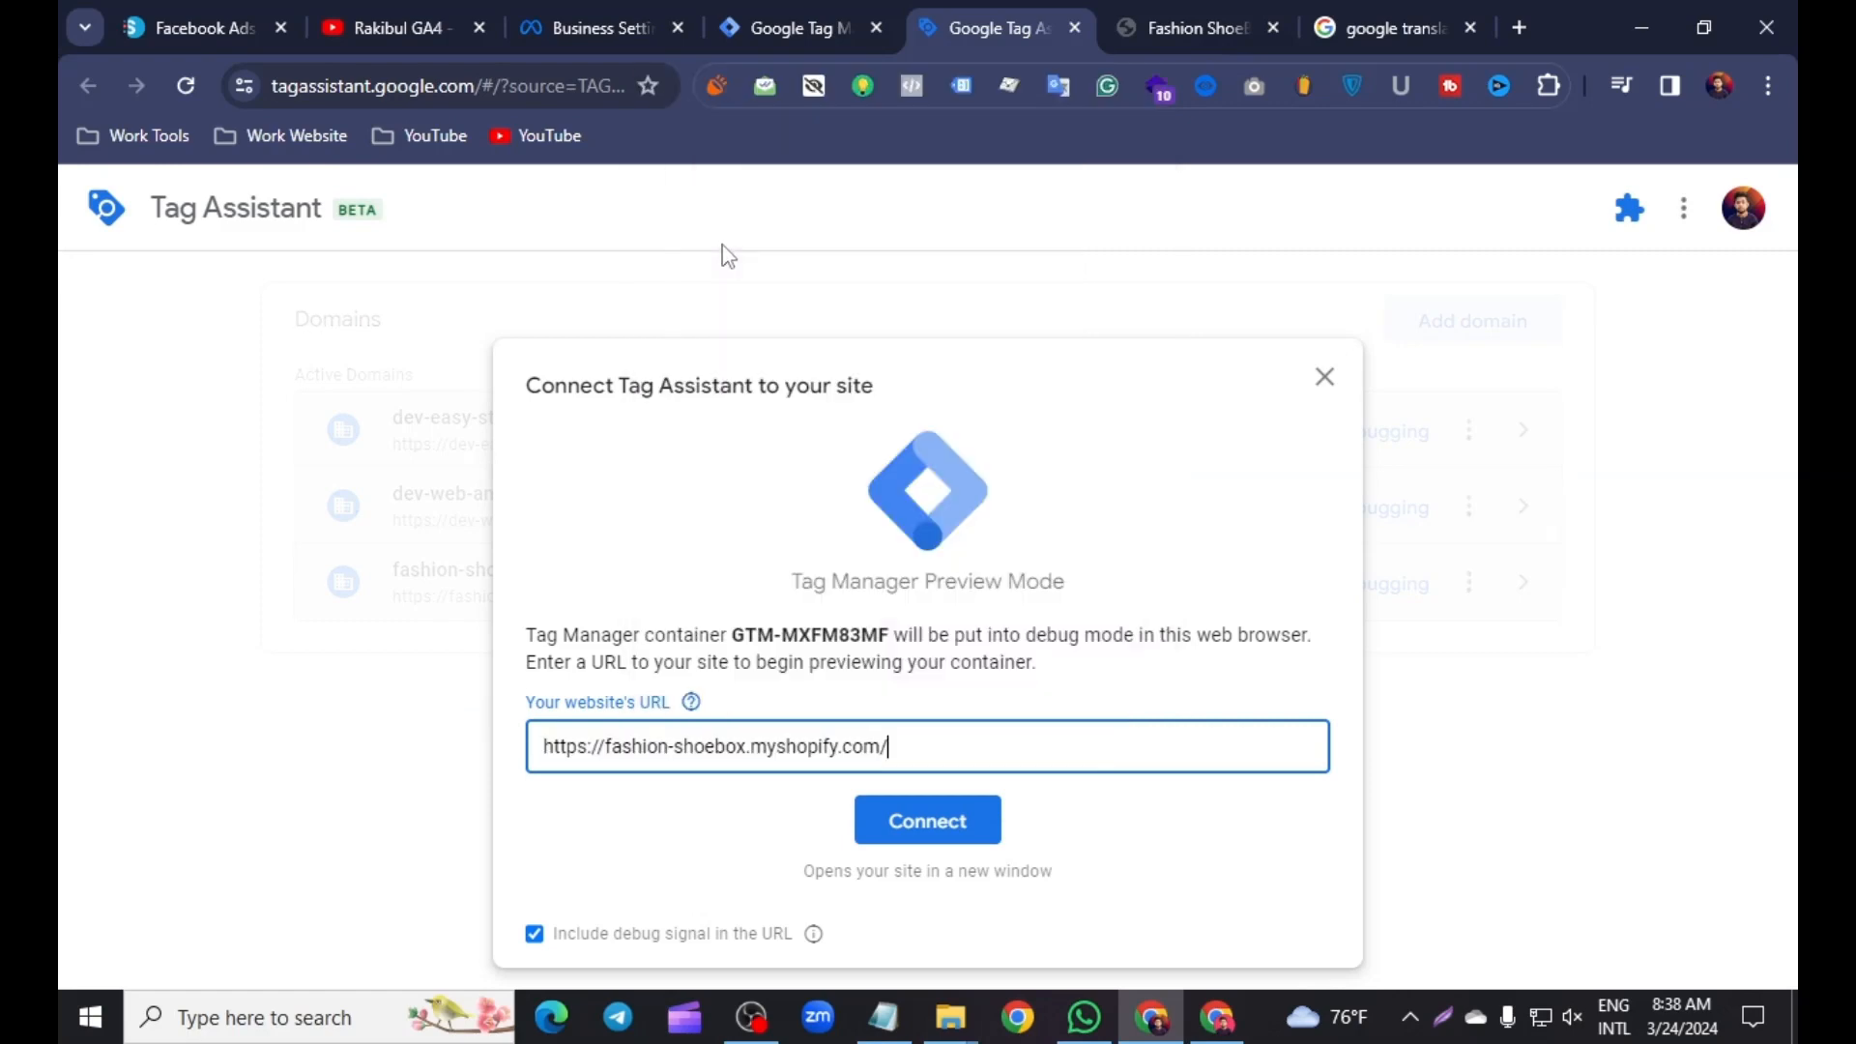
{"action": "left_click", "coordinate": [912, 835]}
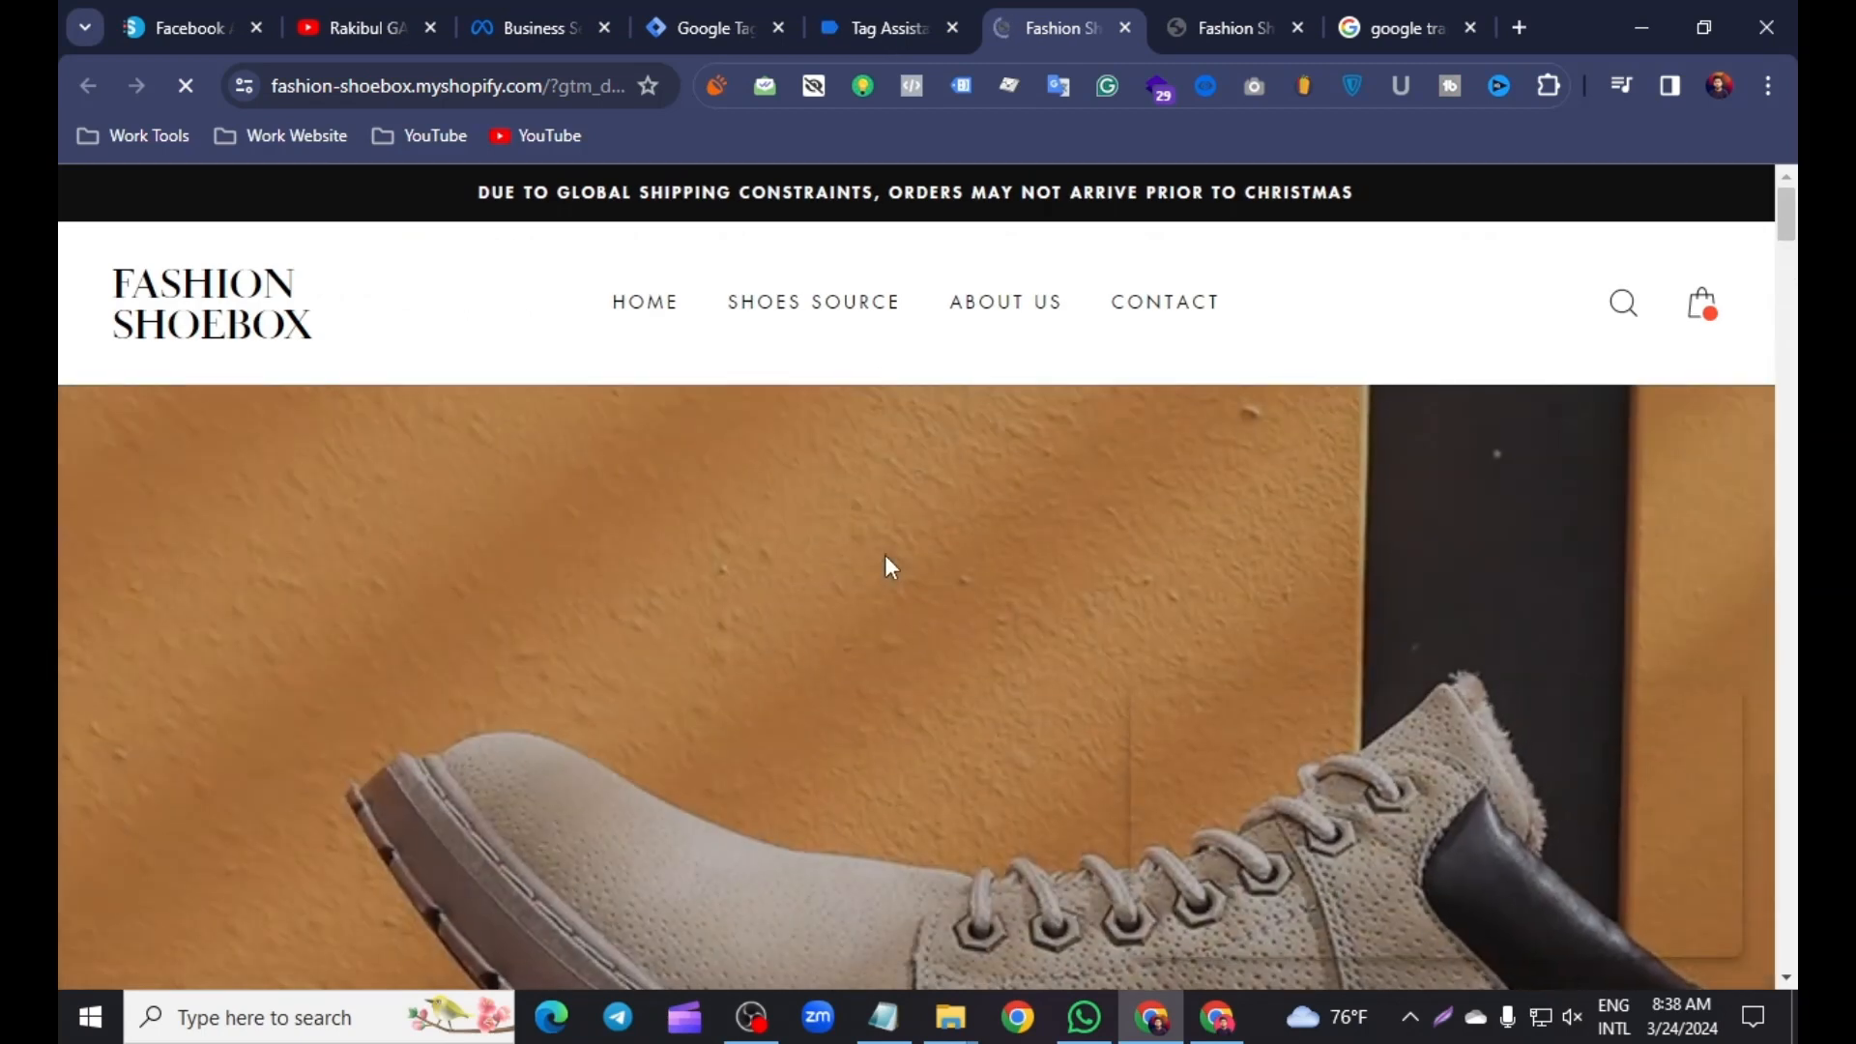
{"action": "scroll", "coordinate": [890, 567], "scroll_direction": "down", "scroll_amount": 2}
{"action": "scroll", "coordinate": [884, 555], "scroll_direction": "up", "scroll_amount": 2}
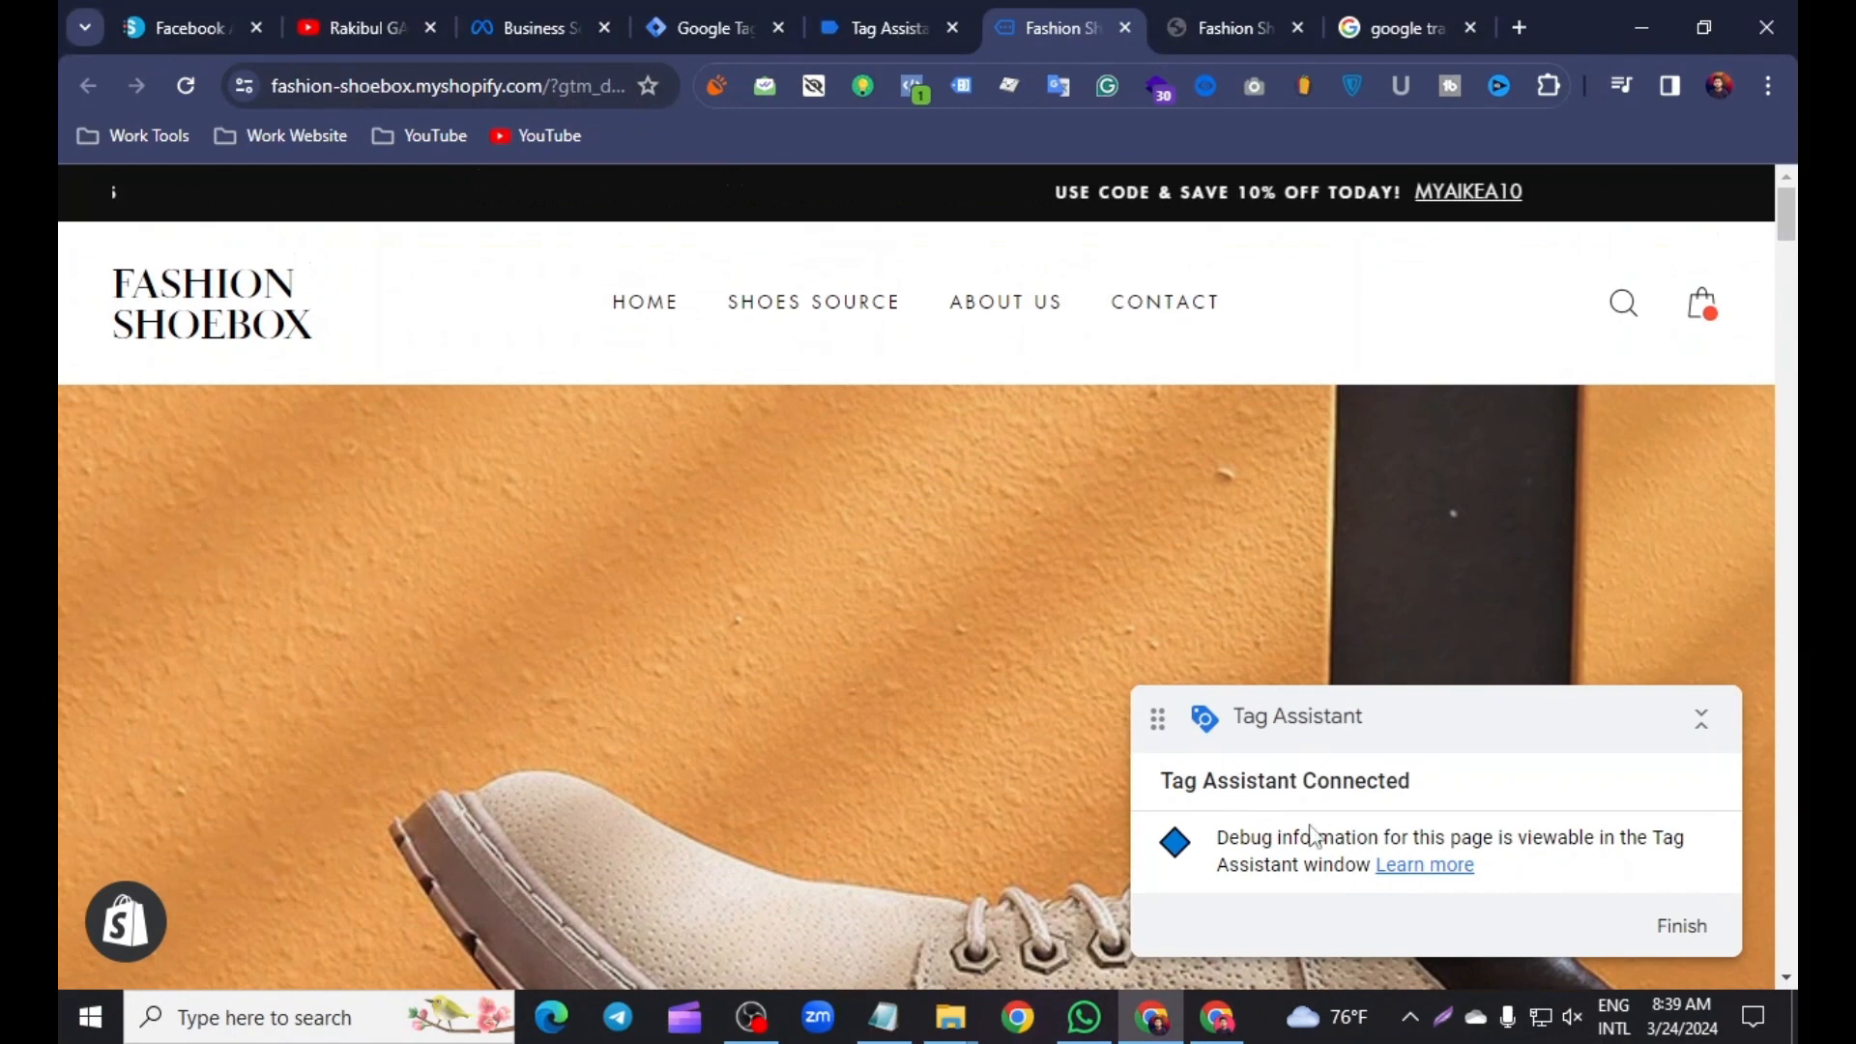
Open the new dataset from Business Settings in Events Manager, show its test events and dismiss the delayed-events notice
{"action": "left_click", "coordinate": [542, 4]}
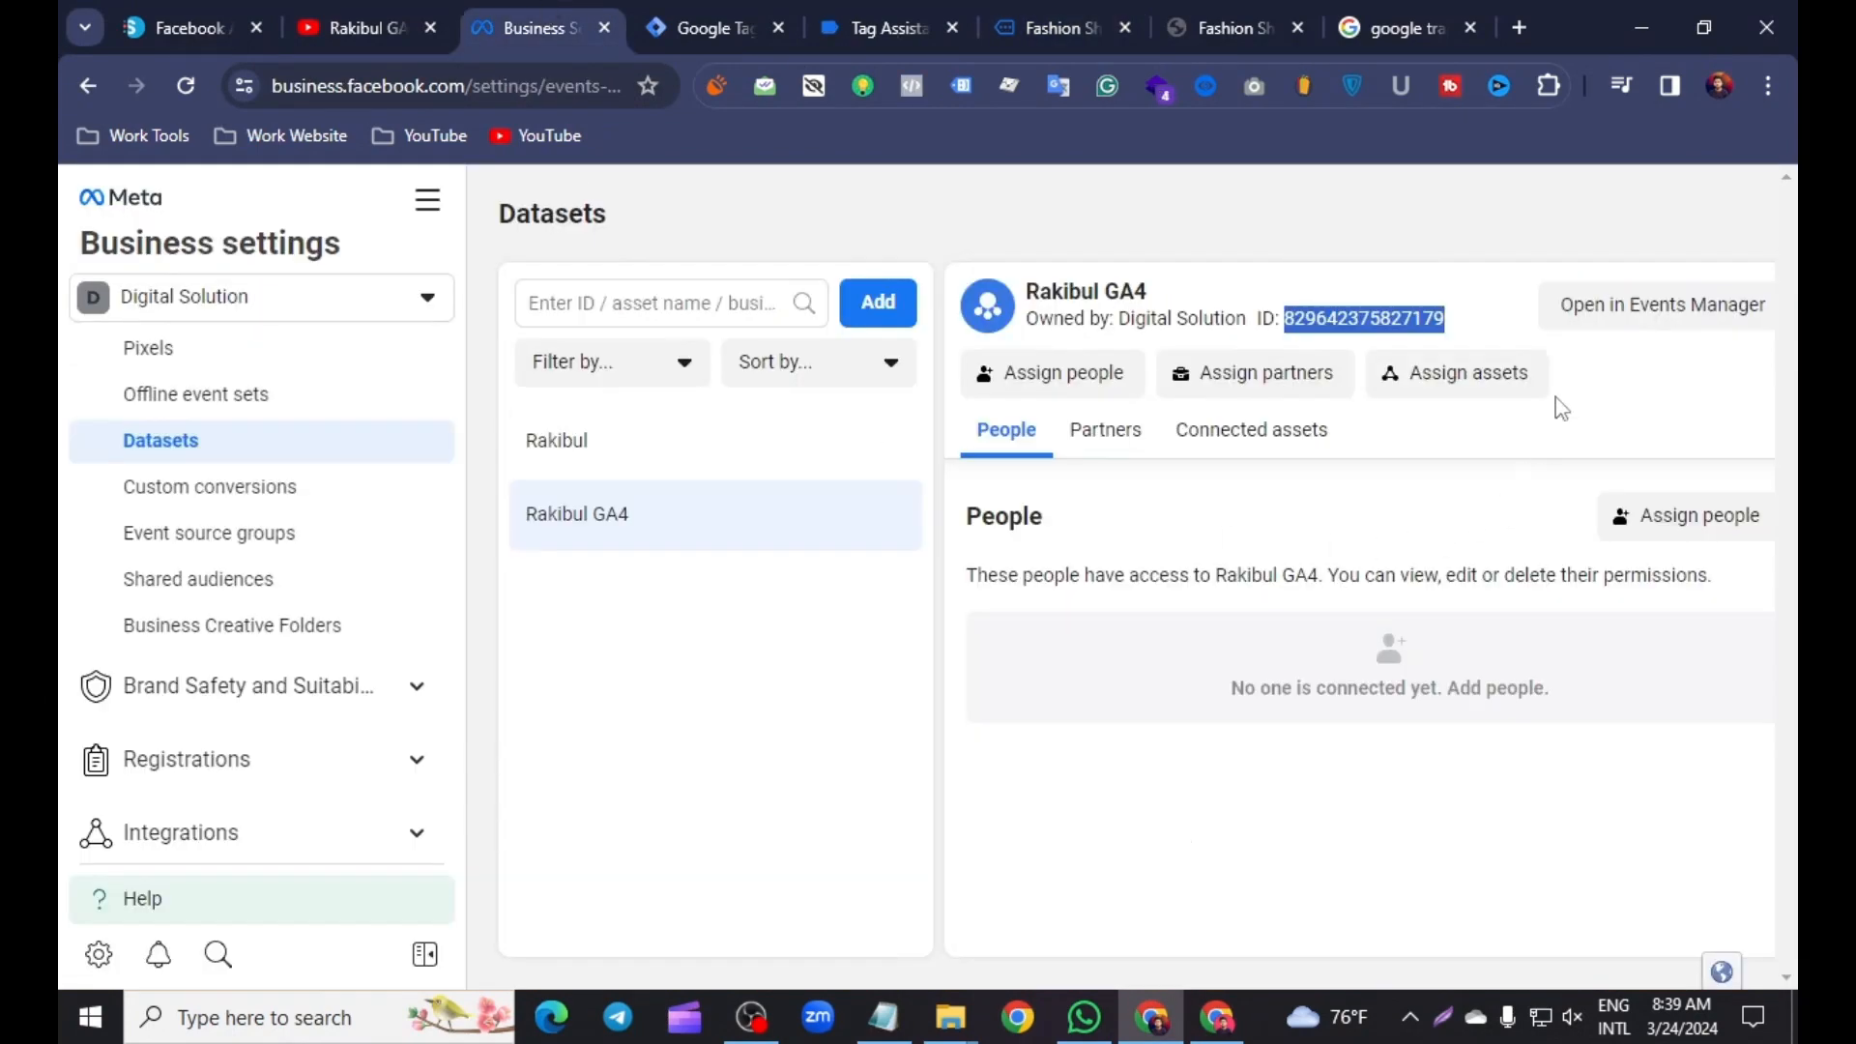
{"action": "left_click", "coordinate": [1612, 315]}
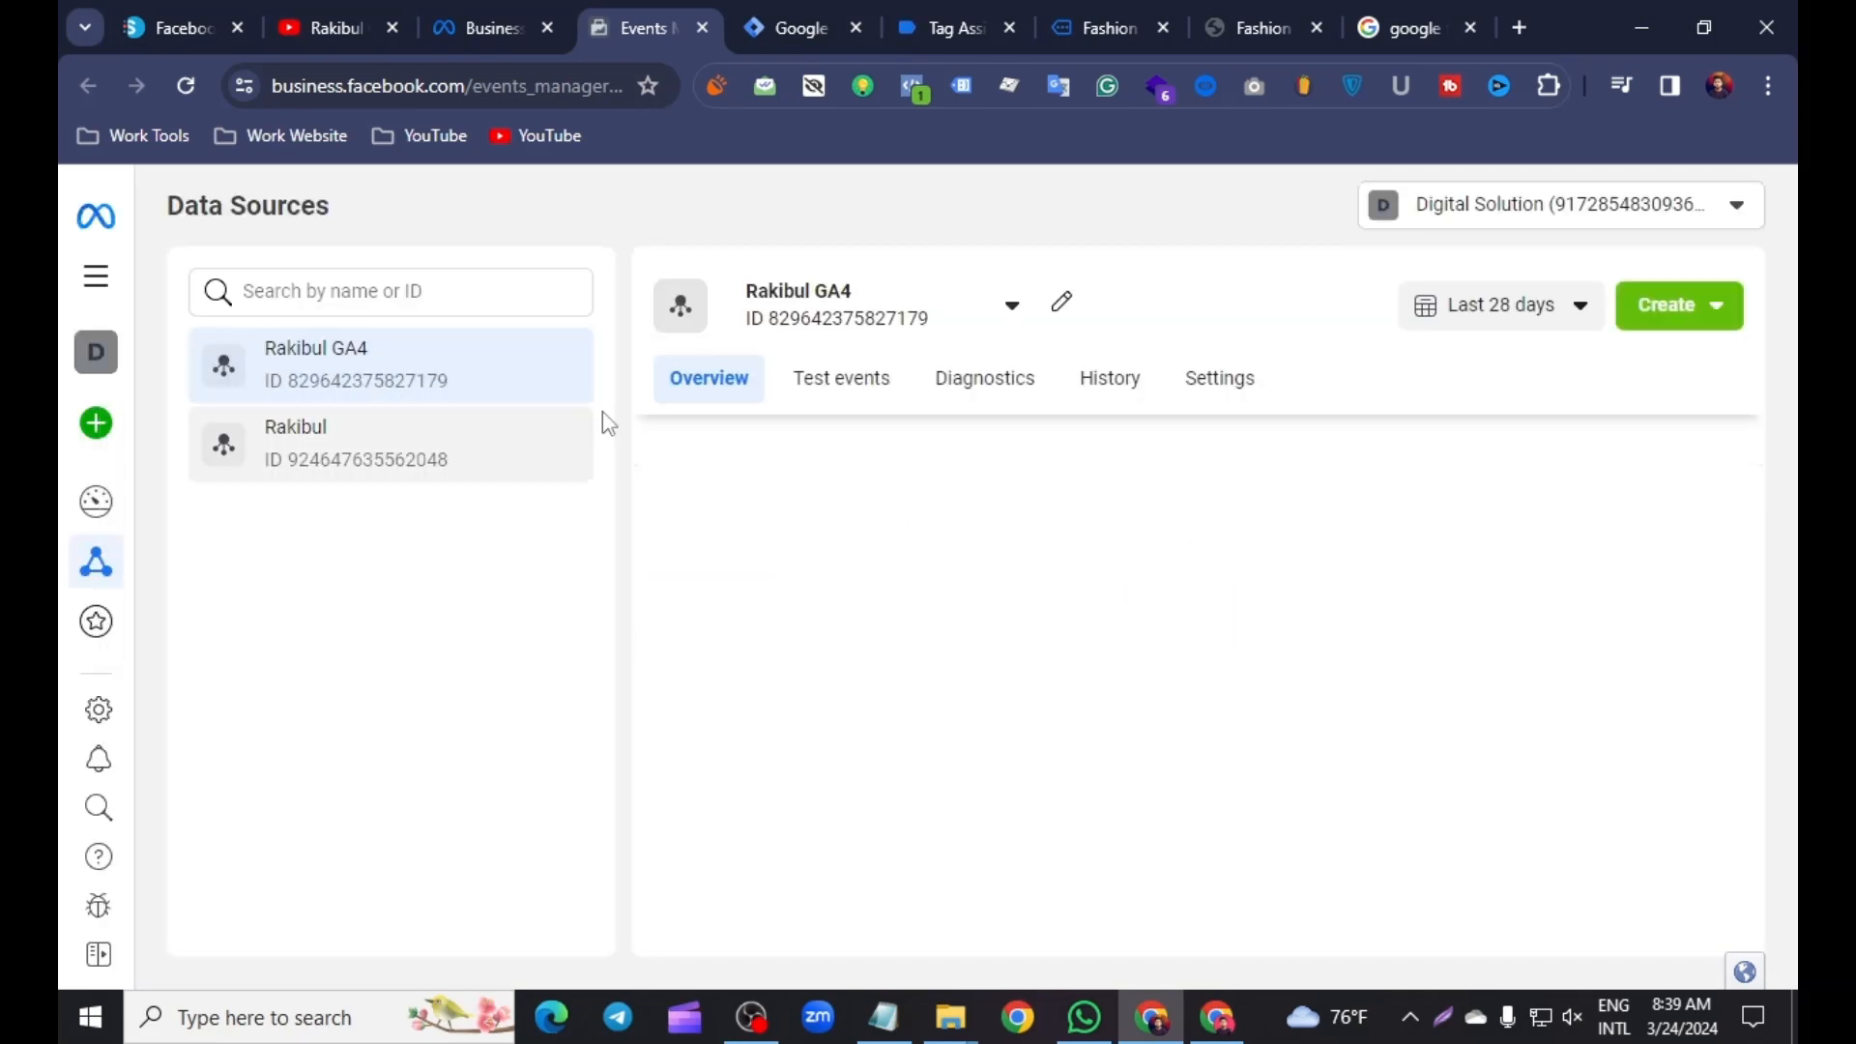
{"action": "left_click", "coordinate": [851, 392]}
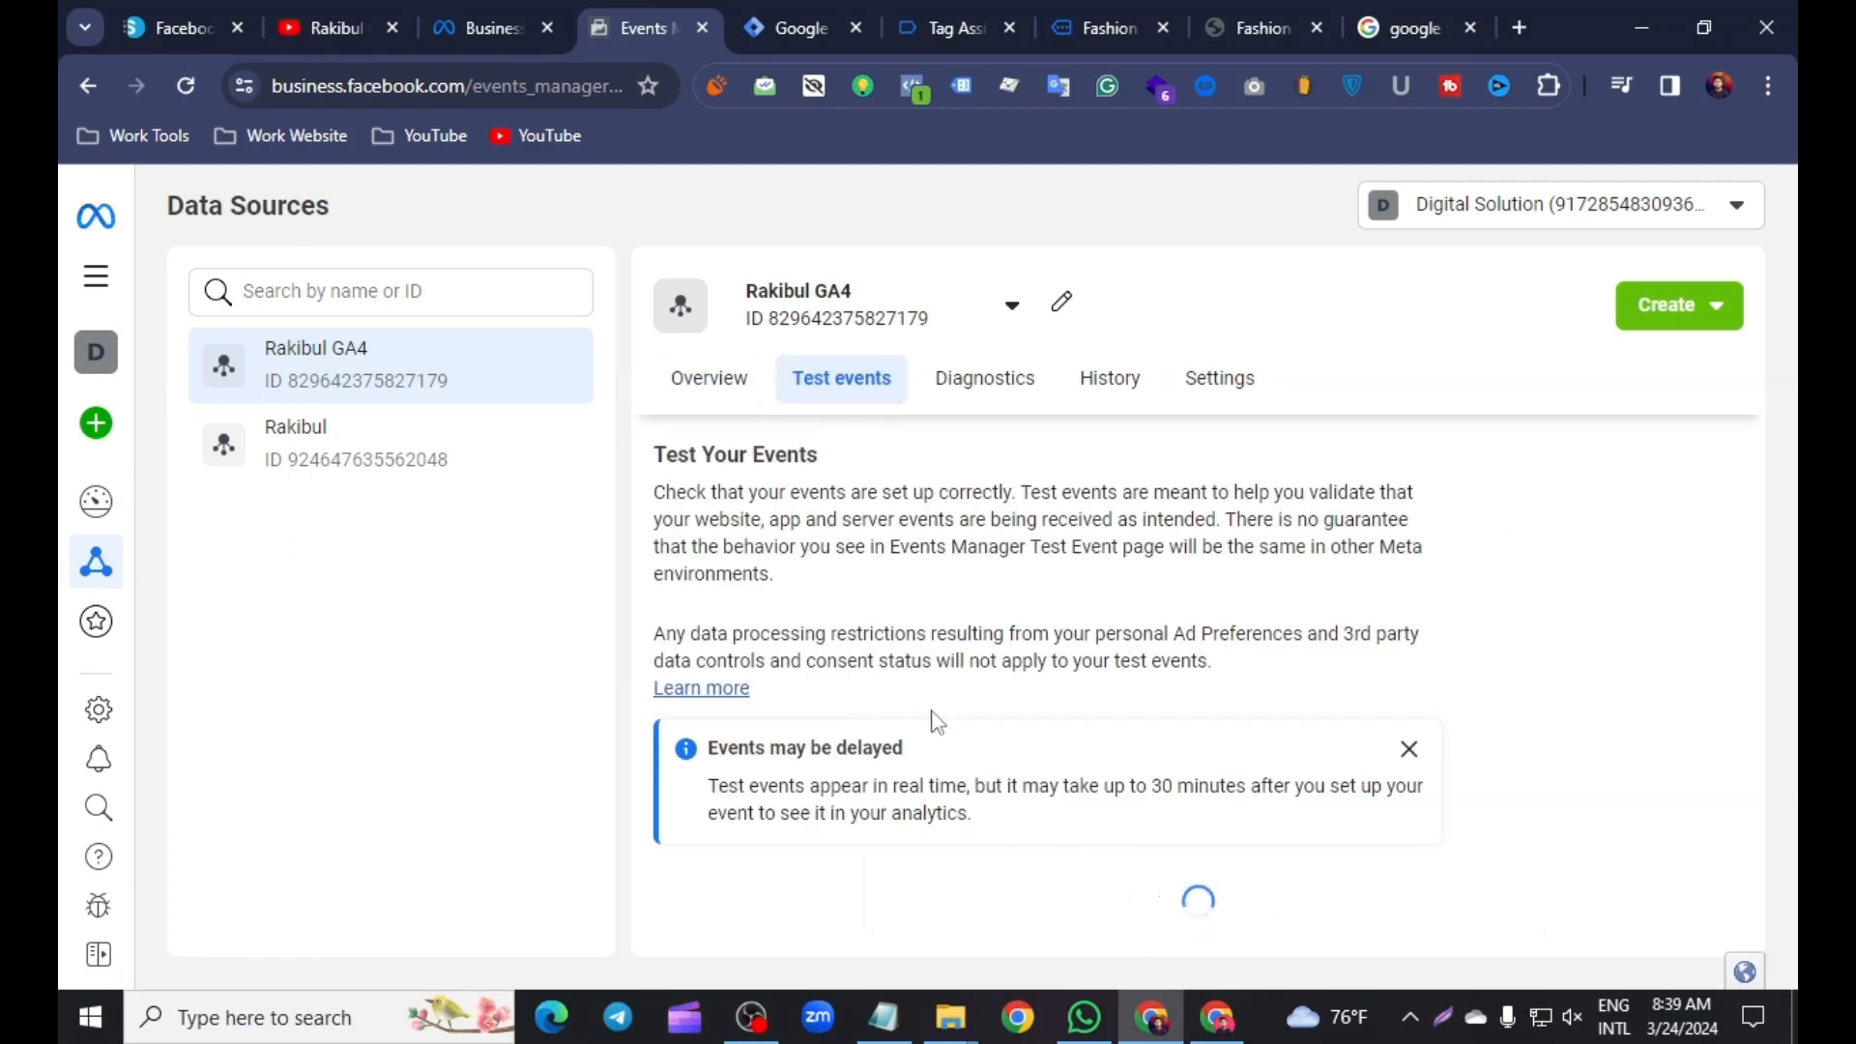
{"action": "scroll", "coordinate": [932, 713], "scroll_direction": "down", "scroll_amount": 2}
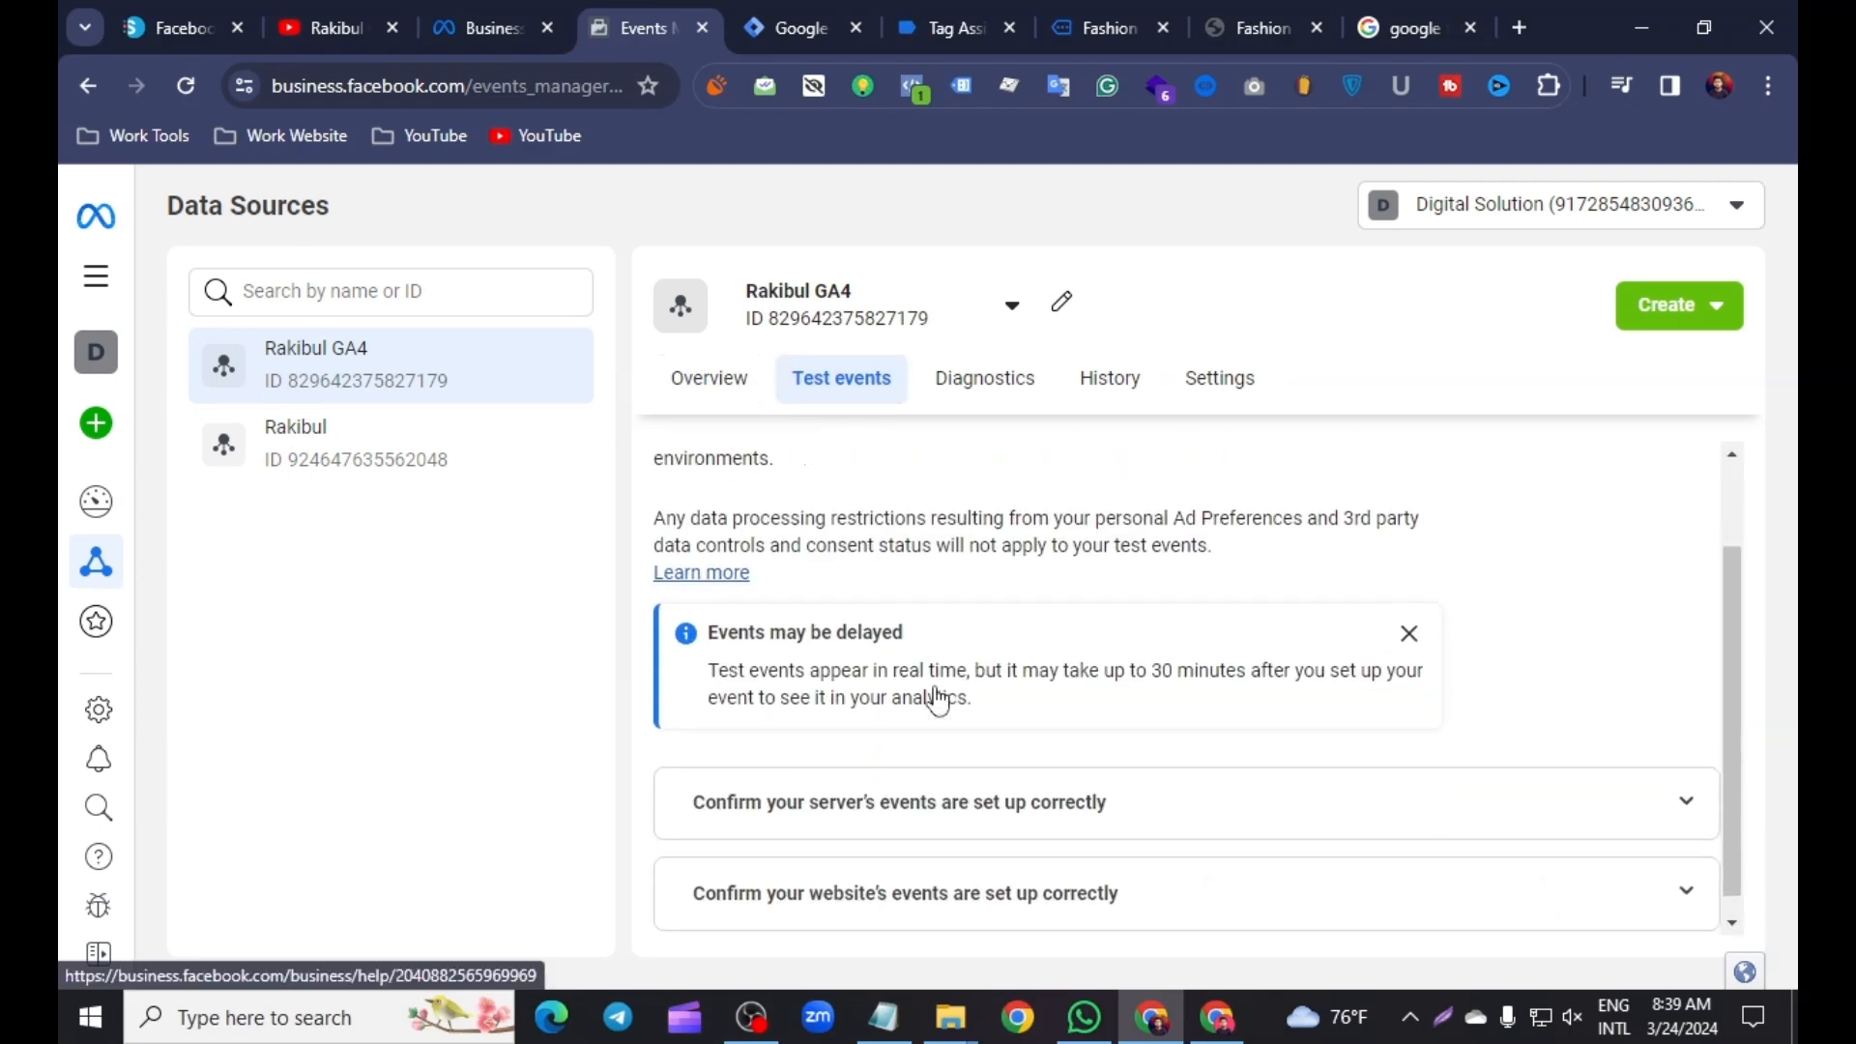
{"action": "left_click", "coordinate": [1425, 611]}
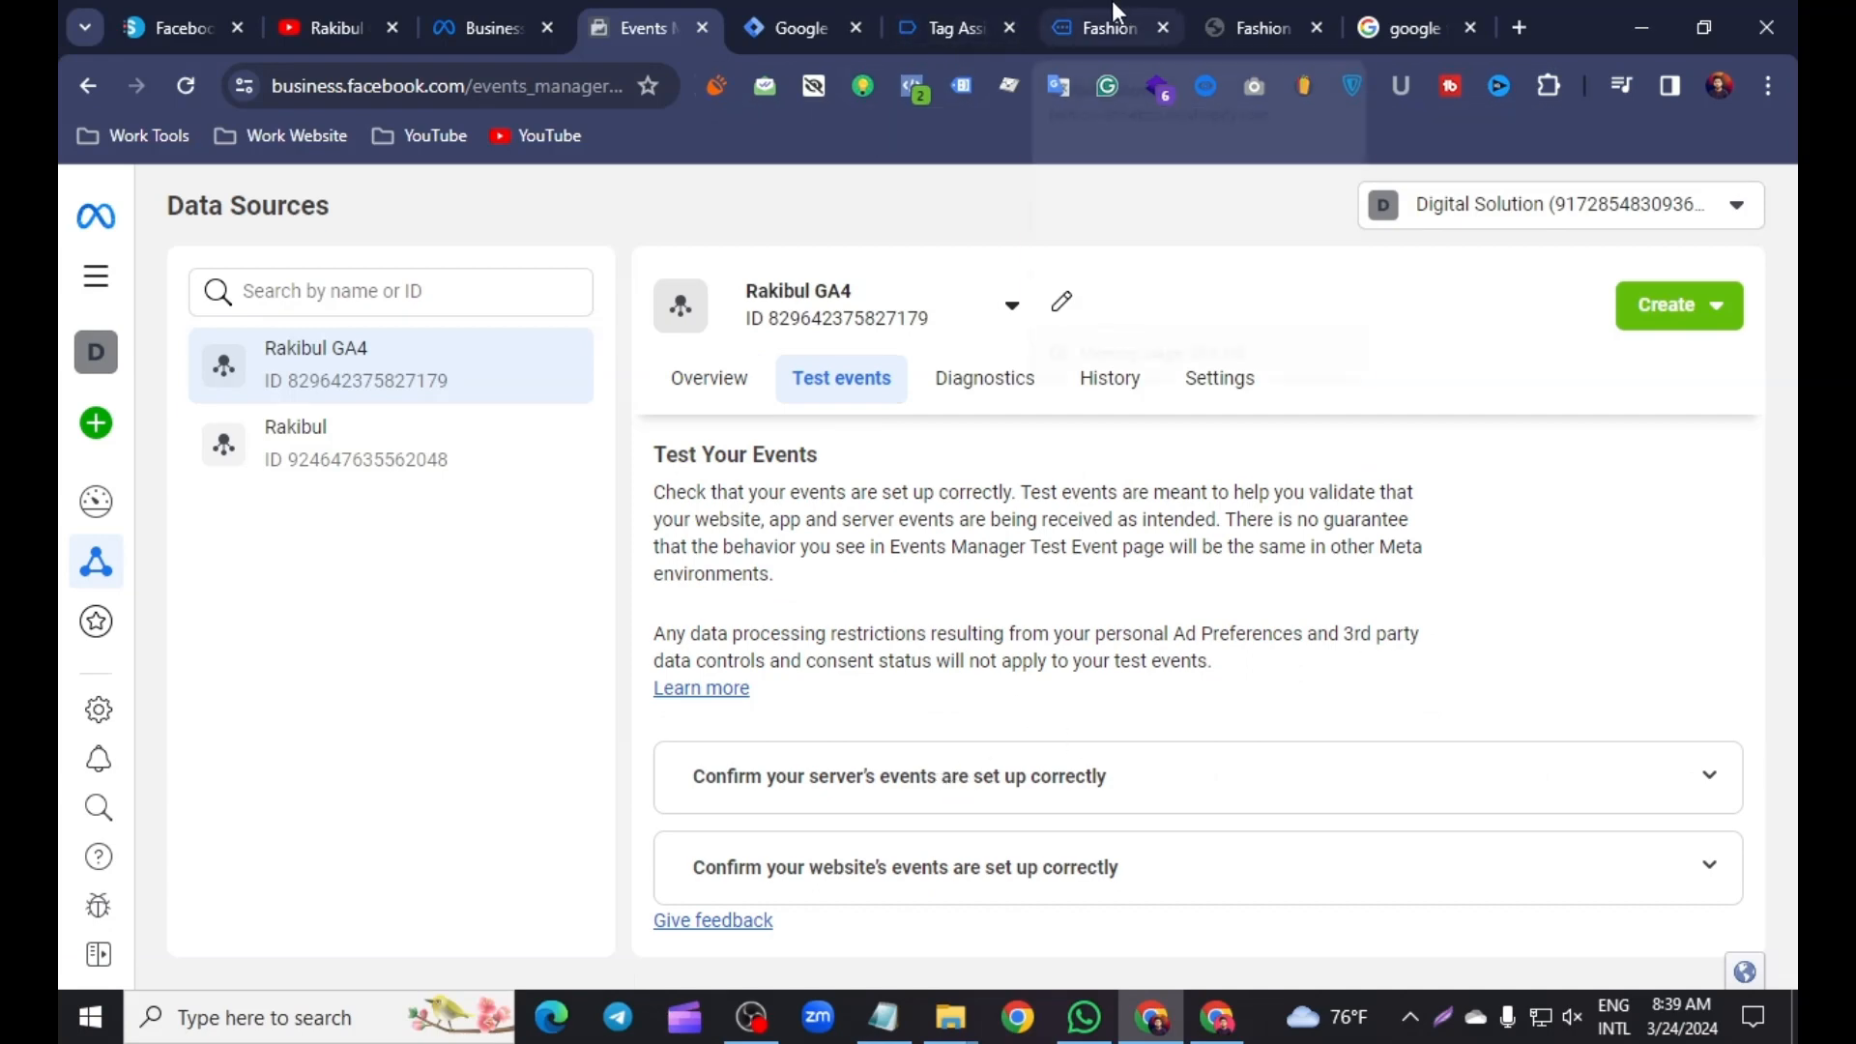
{"action": "left_click", "coordinate": [1702, 775]}
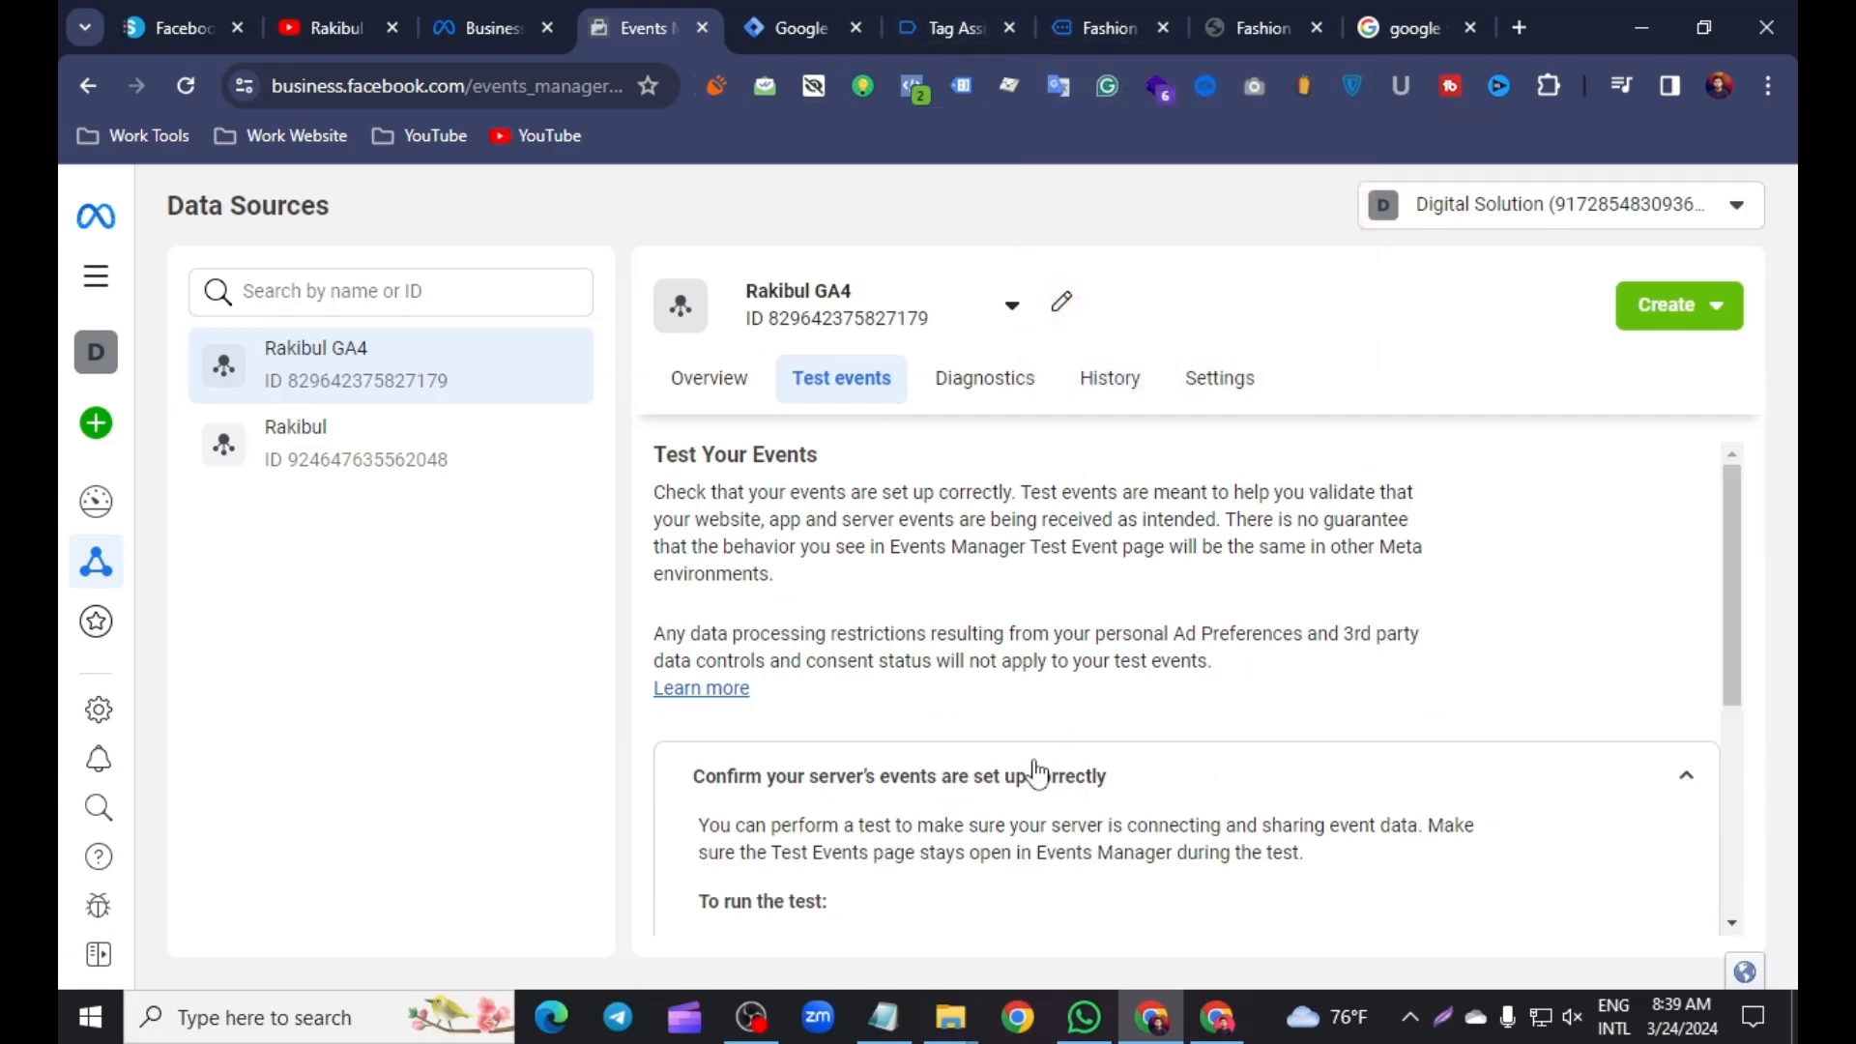
{"action": "scroll", "coordinate": [1040, 772], "scroll_direction": "down", "scroll_amount": 5}
{"action": "scroll", "coordinate": [1025, 774], "scroll_direction": "up", "scroll_amount": 5}
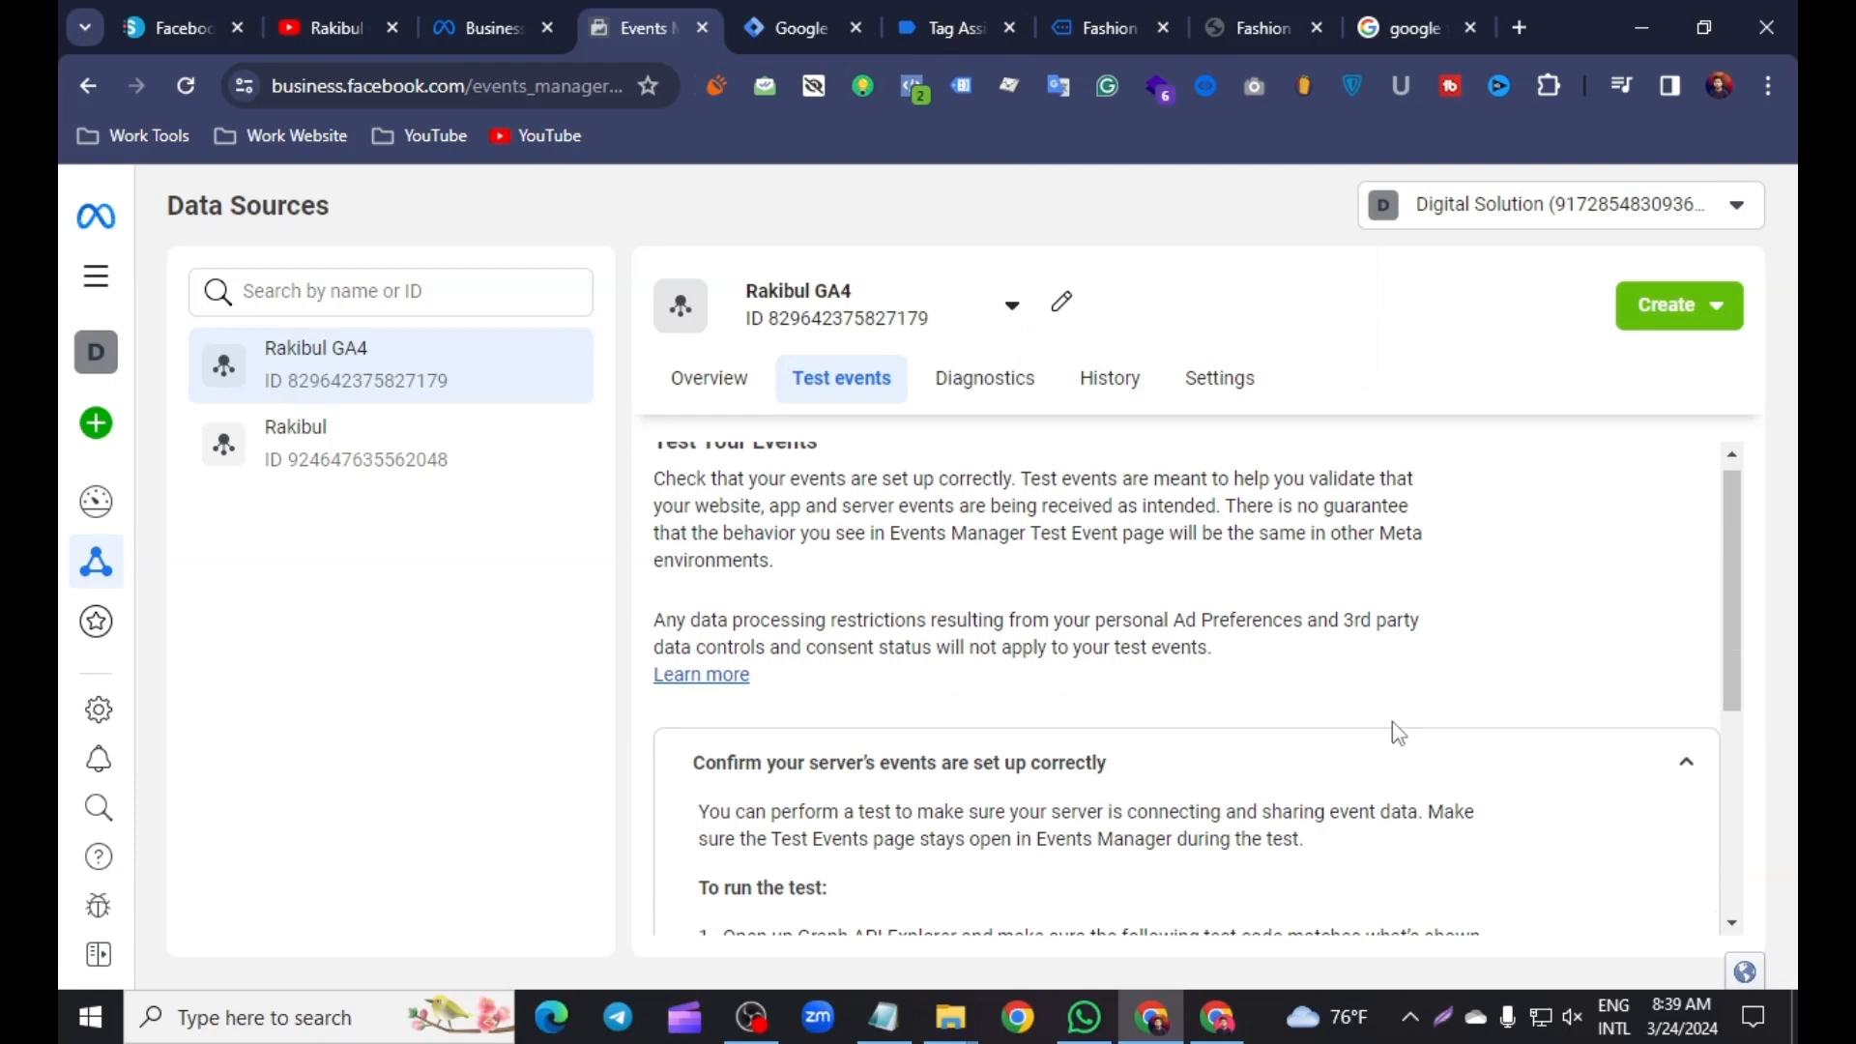
{"action": "left_click", "coordinate": [1682, 763]}
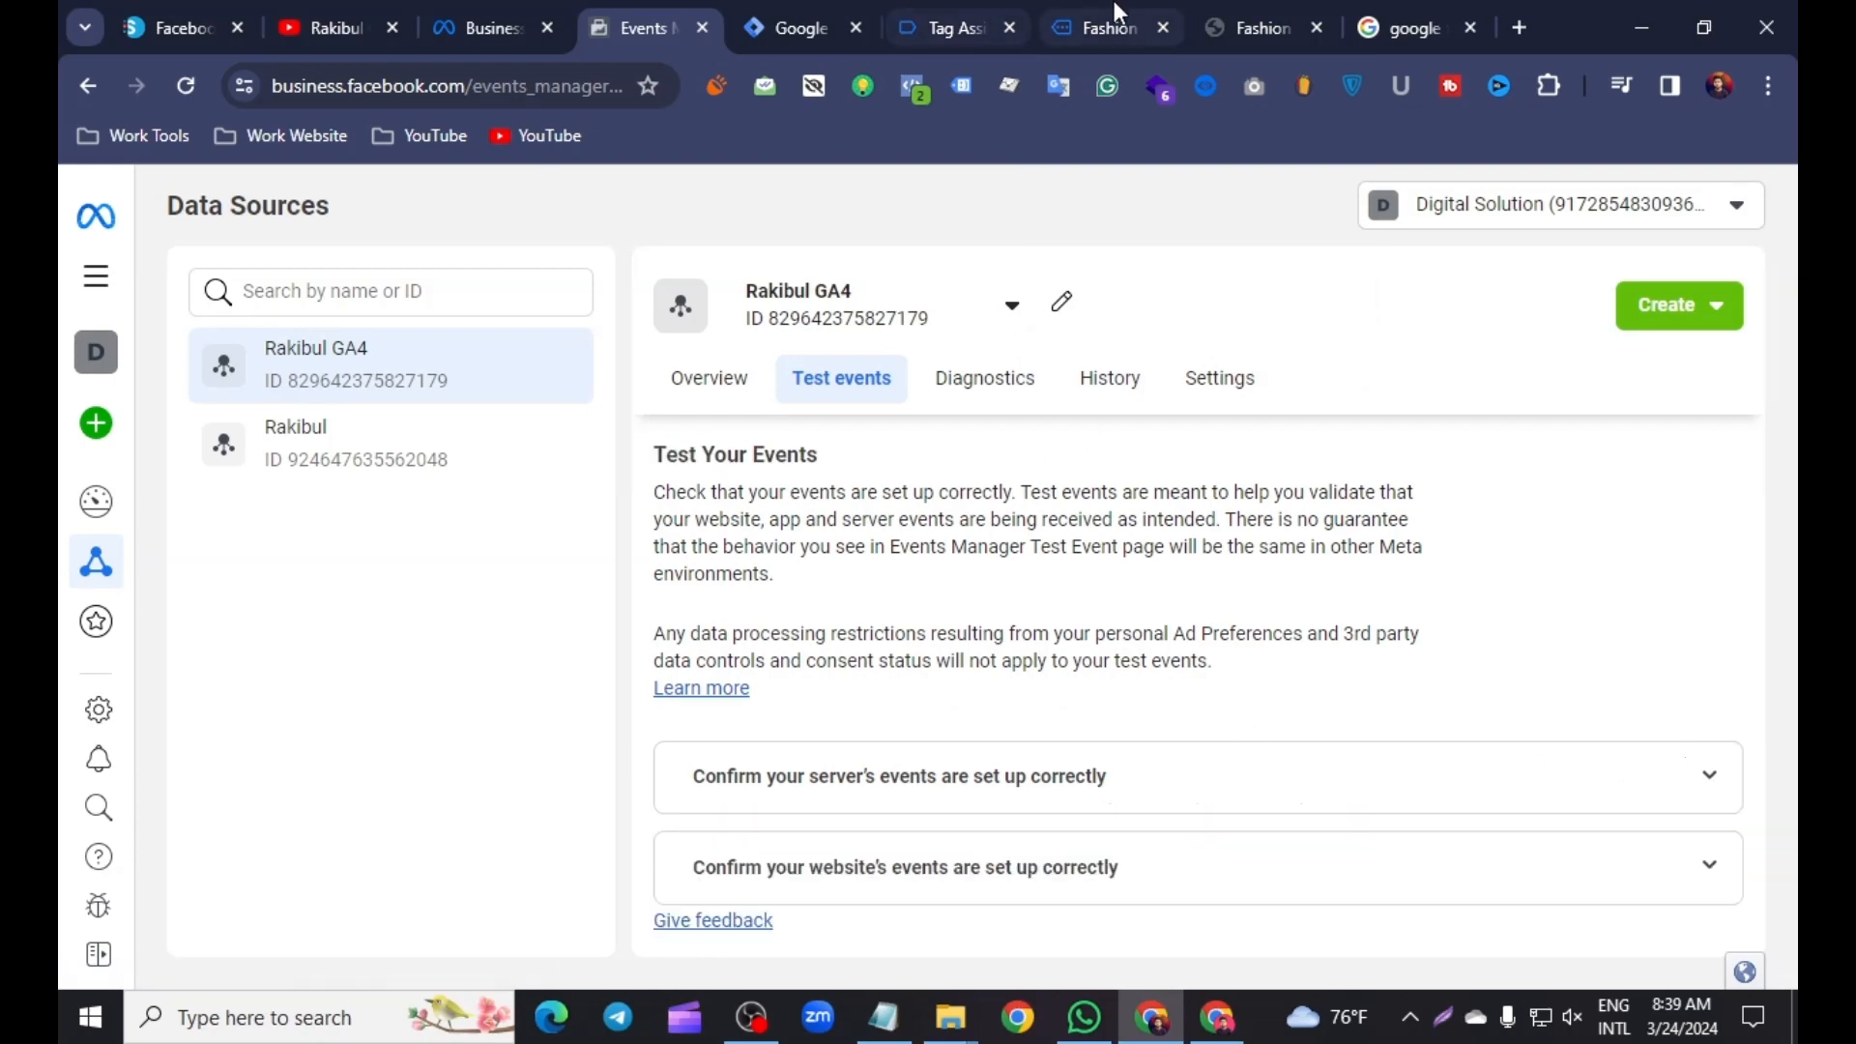
Open the Men's Plus Cotton Martin Boots product page in the connected store to trigger a page view, and browse it
{"action": "left_click", "coordinate": [1112, 4]}
{"action": "scroll", "coordinate": [556, 637], "scroll_direction": "down", "scroll_amount": 20}
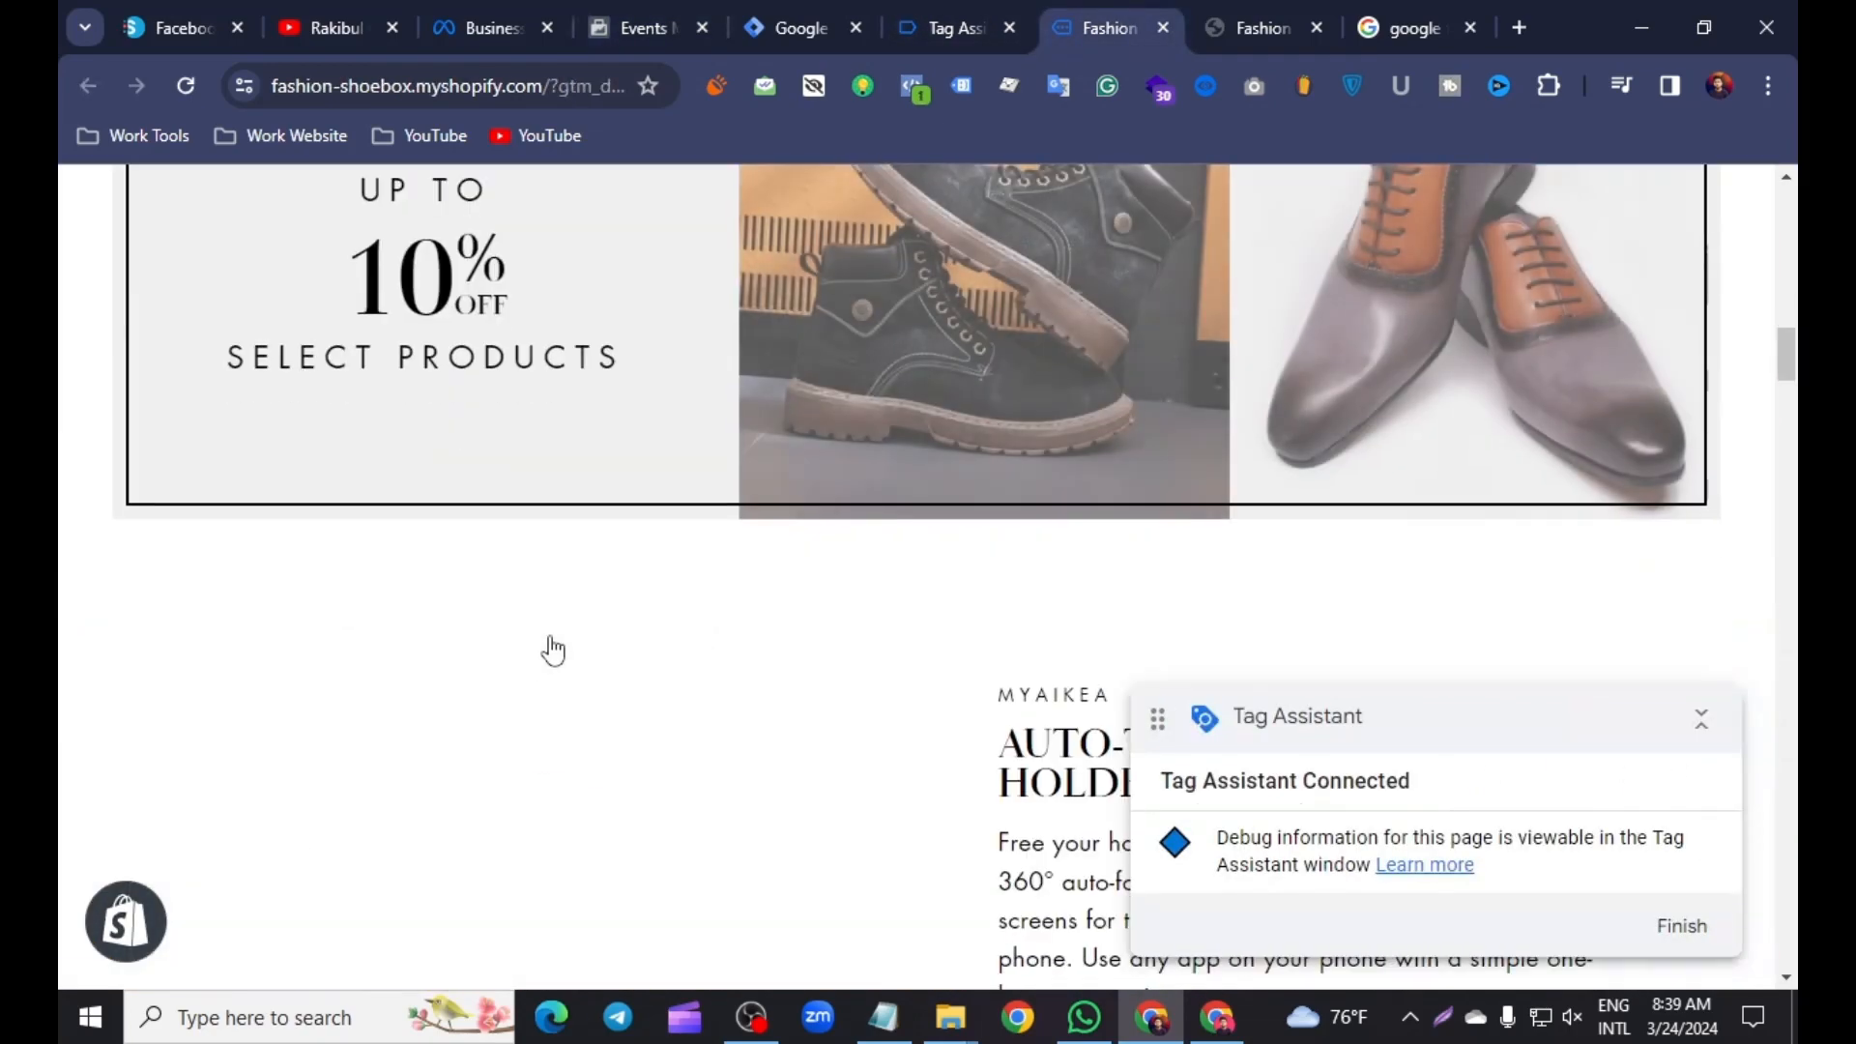
{"action": "scroll", "coordinate": [546, 641], "scroll_direction": "down", "scroll_amount": 10}
{"action": "scroll", "coordinate": [450, 580], "scroll_direction": "up", "scroll_amount": 3}
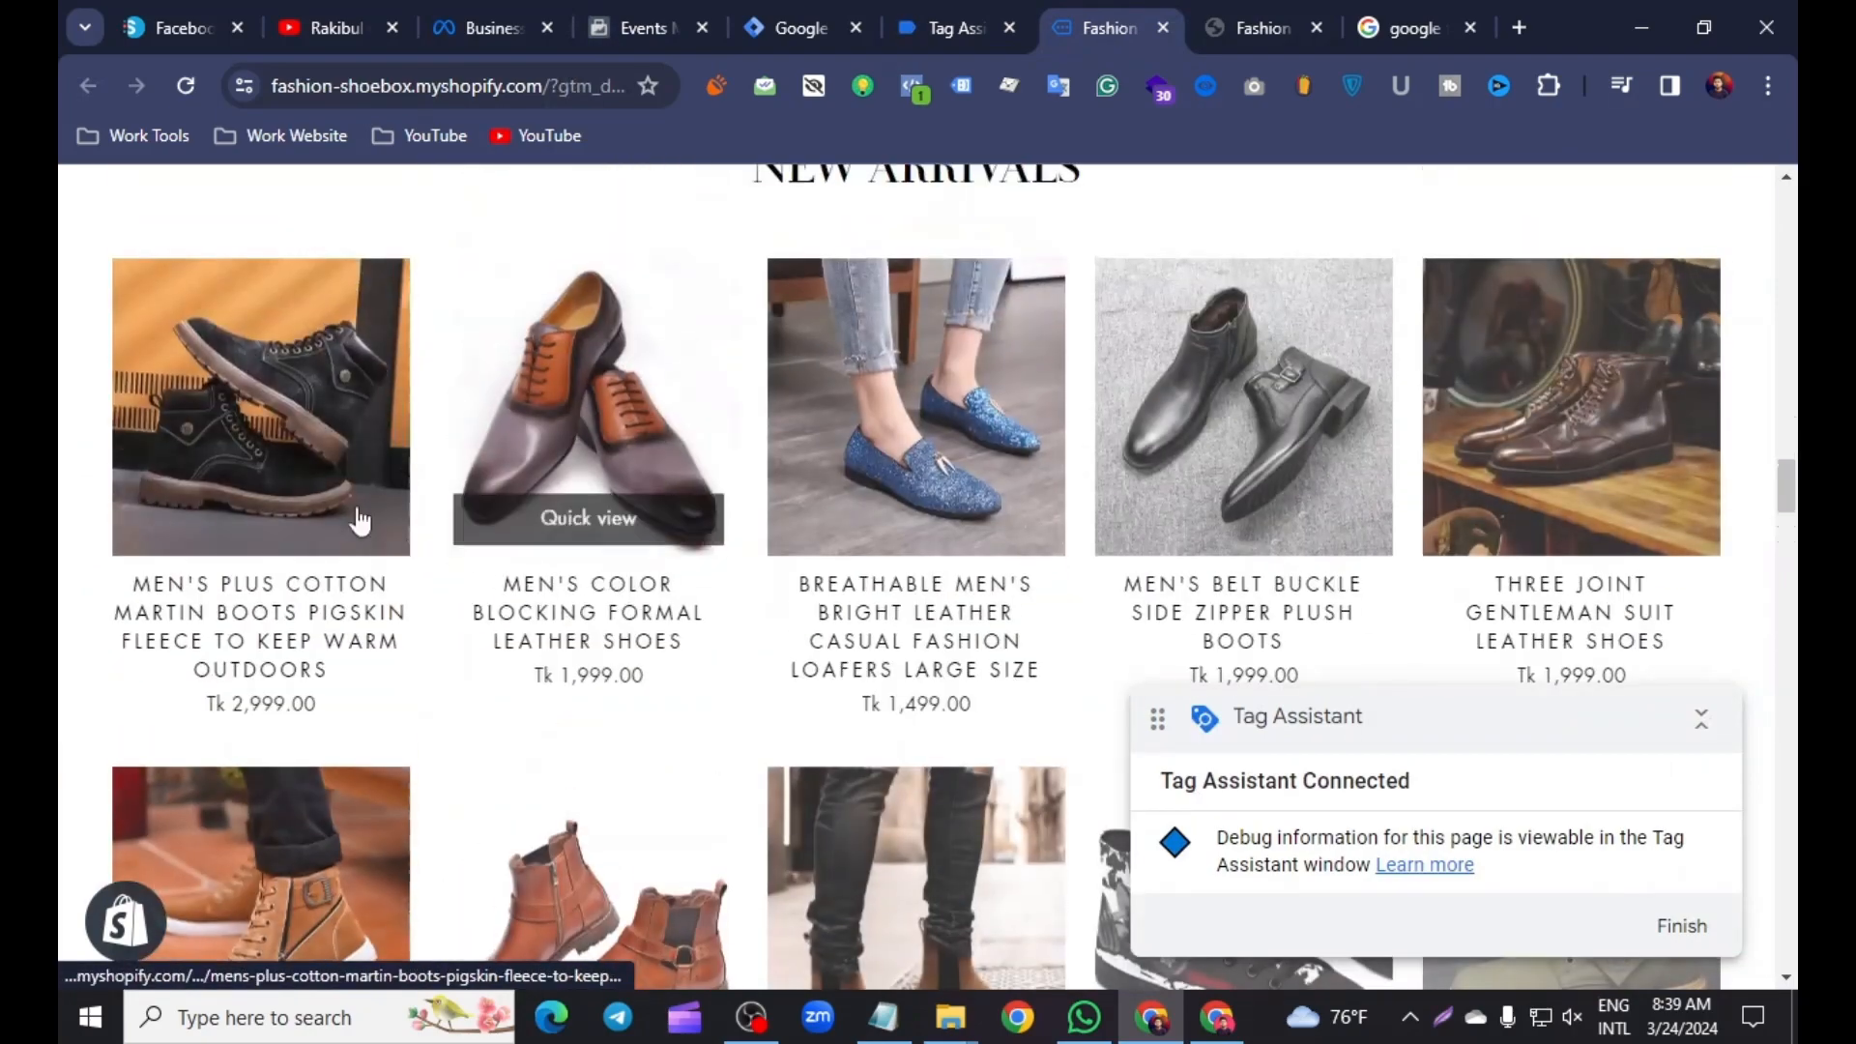
{"action": "left_click", "coordinate": [262, 436]}
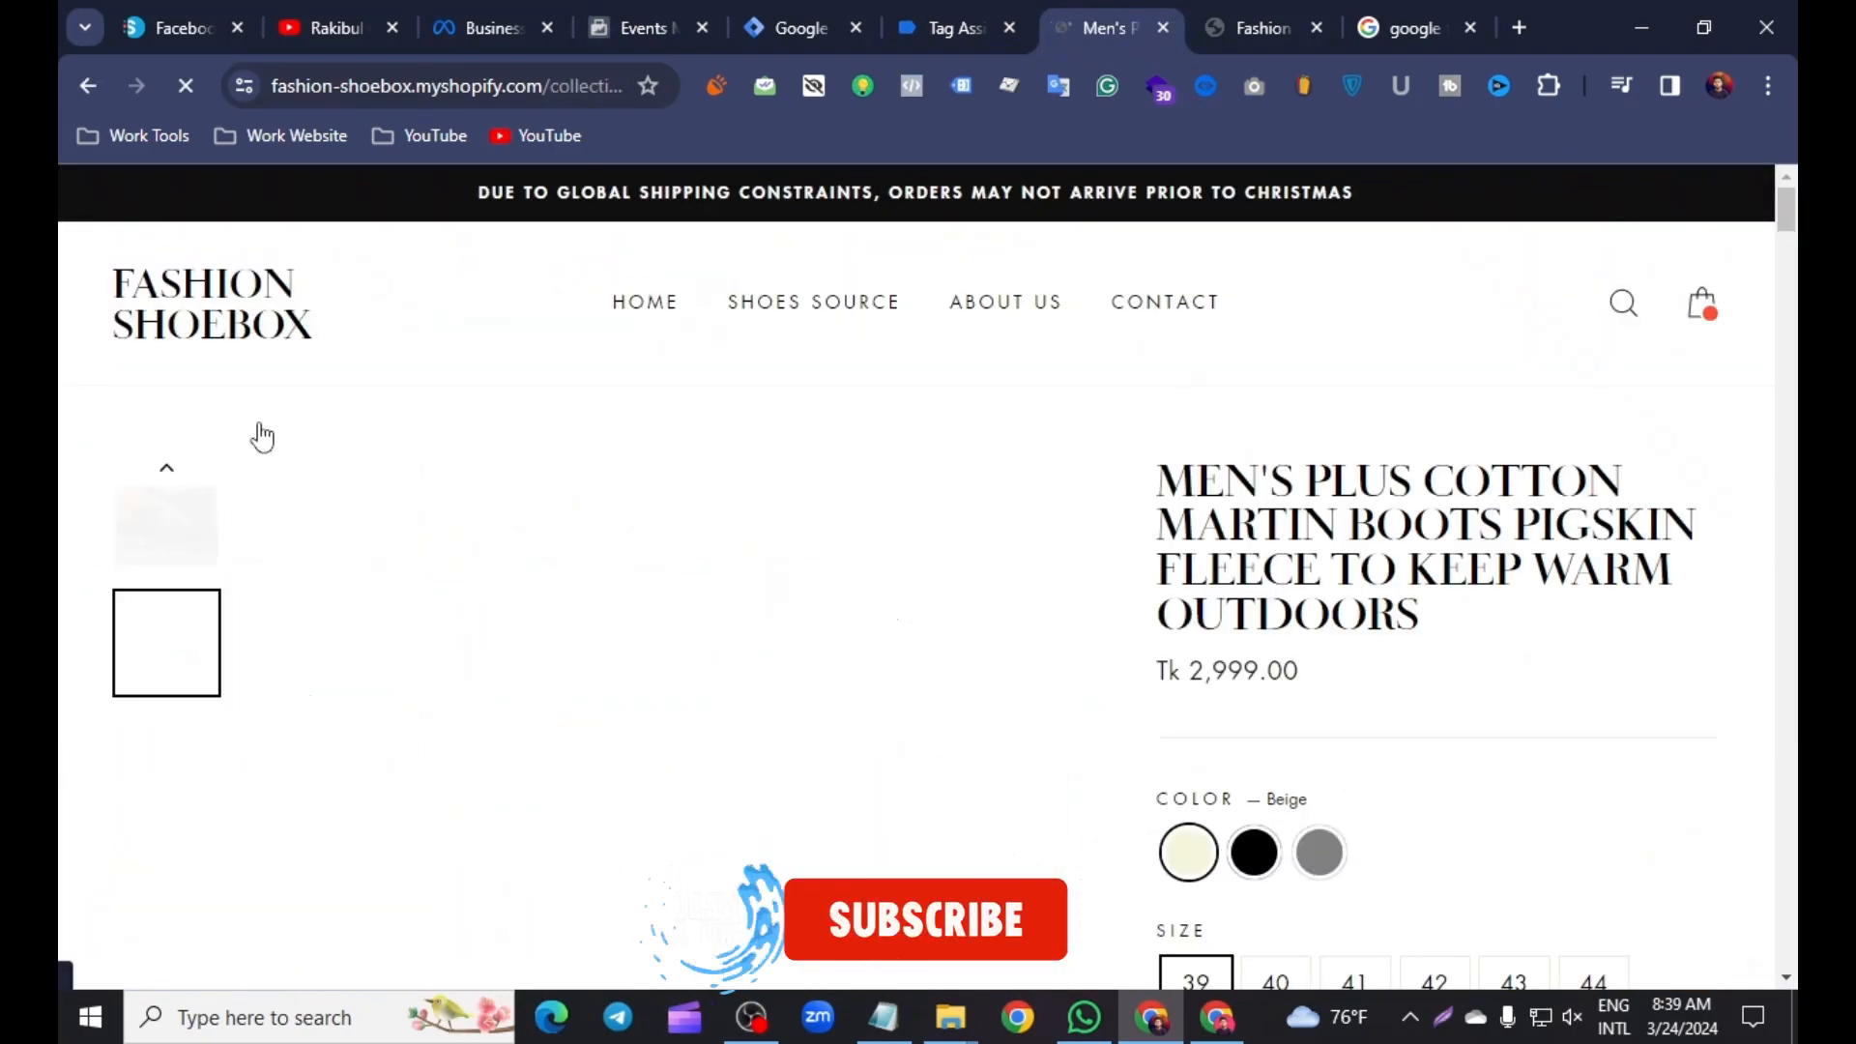
{"action": "scroll", "coordinate": [1088, 469], "scroll_direction": "down", "scroll_amount": 10}
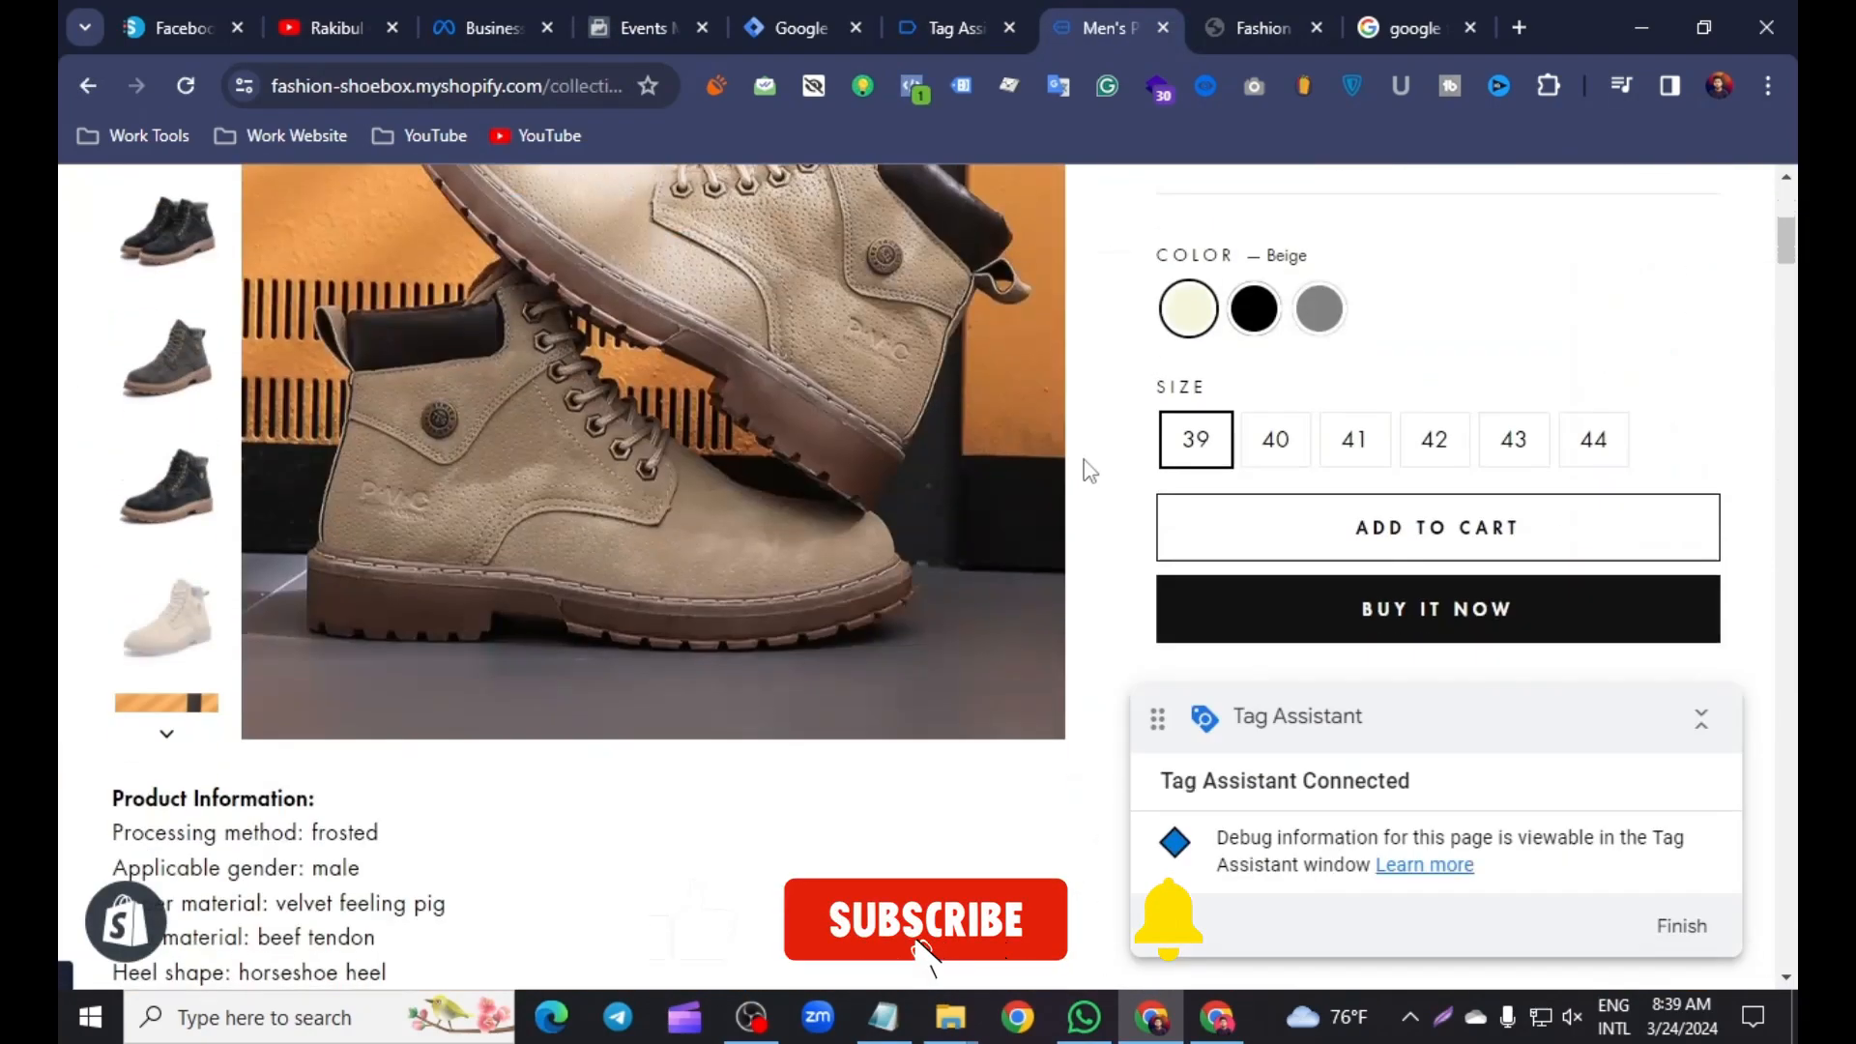
{"action": "scroll", "coordinate": [1088, 469], "scroll_direction": "up", "scroll_amount": 5}
{"action": "scroll", "coordinate": [966, 542], "scroll_direction": "down", "scroll_amount": 10}
{"action": "scroll", "coordinate": [908, 597], "scroll_direction": "up", "scroll_amount": 15}
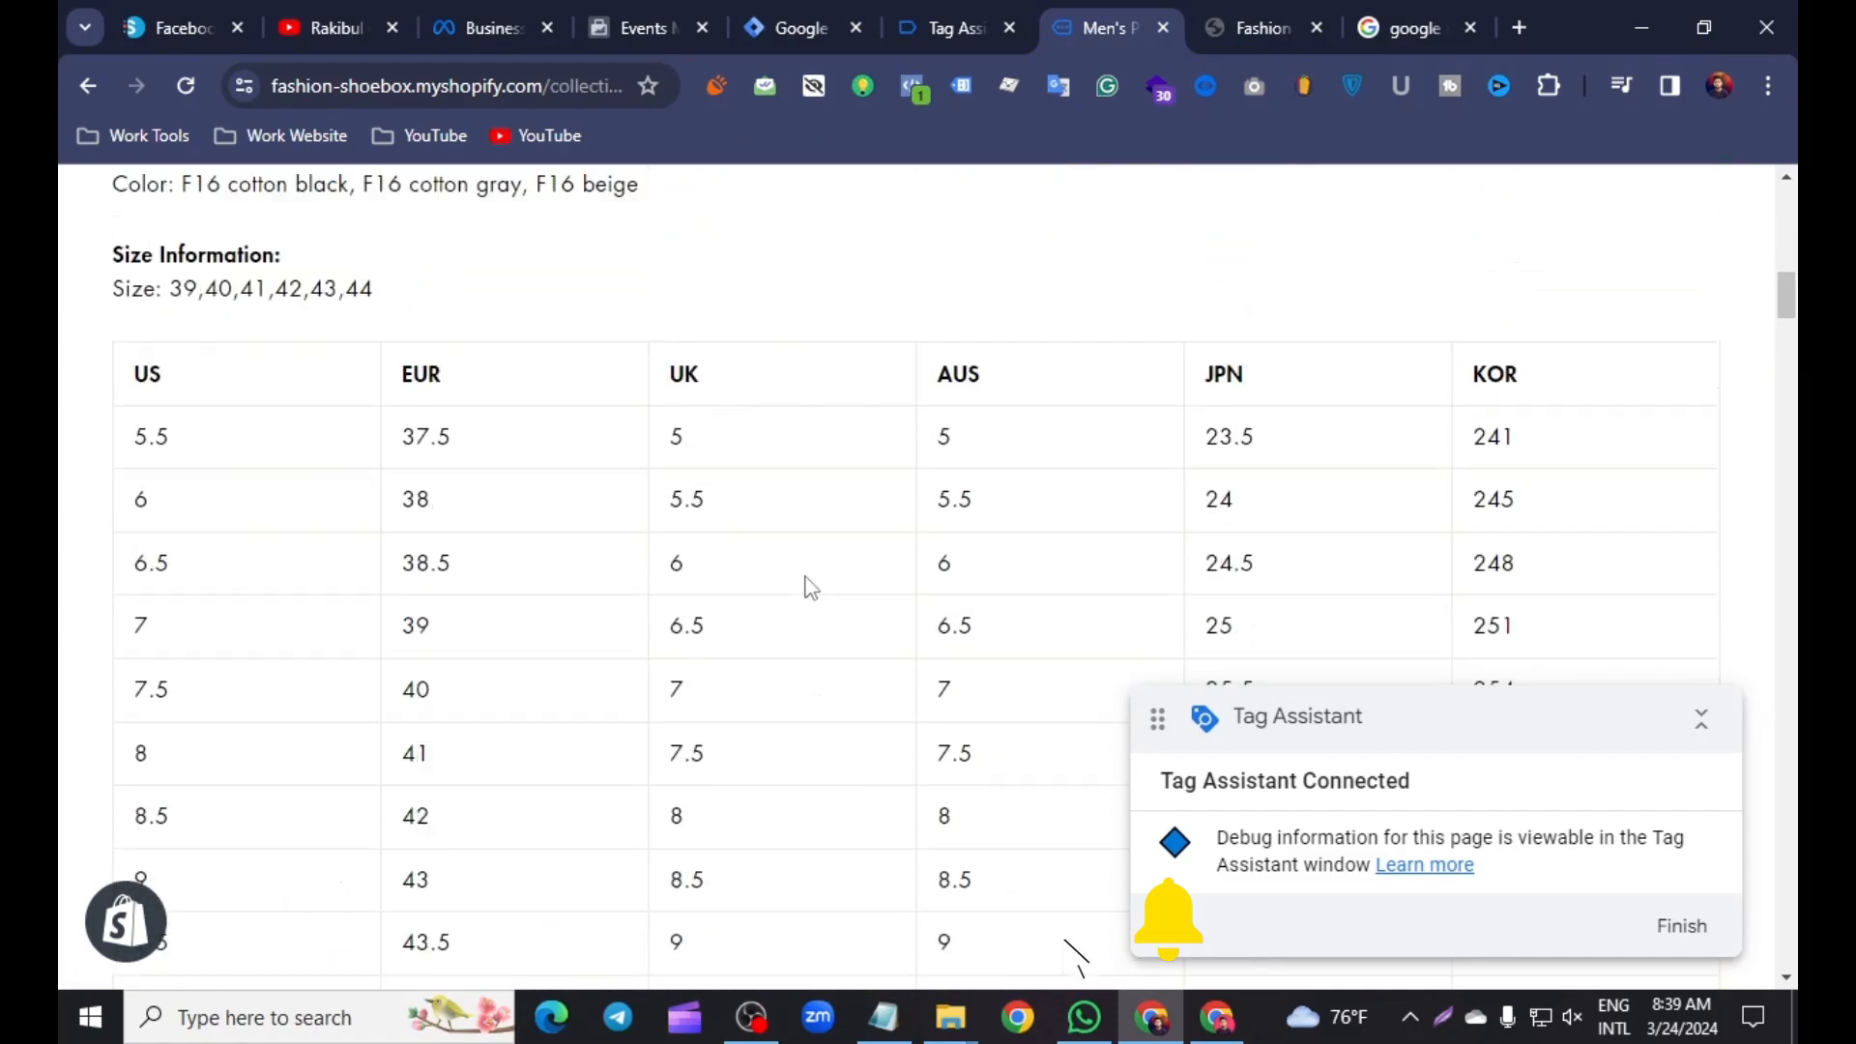
Check the dataset's test events in Events Manager and expand the details of the received PageView event
{"action": "left_click", "coordinate": [630, 24]}
{"action": "scroll", "coordinate": [923, 706], "scroll_direction": "down", "scroll_amount": 1}
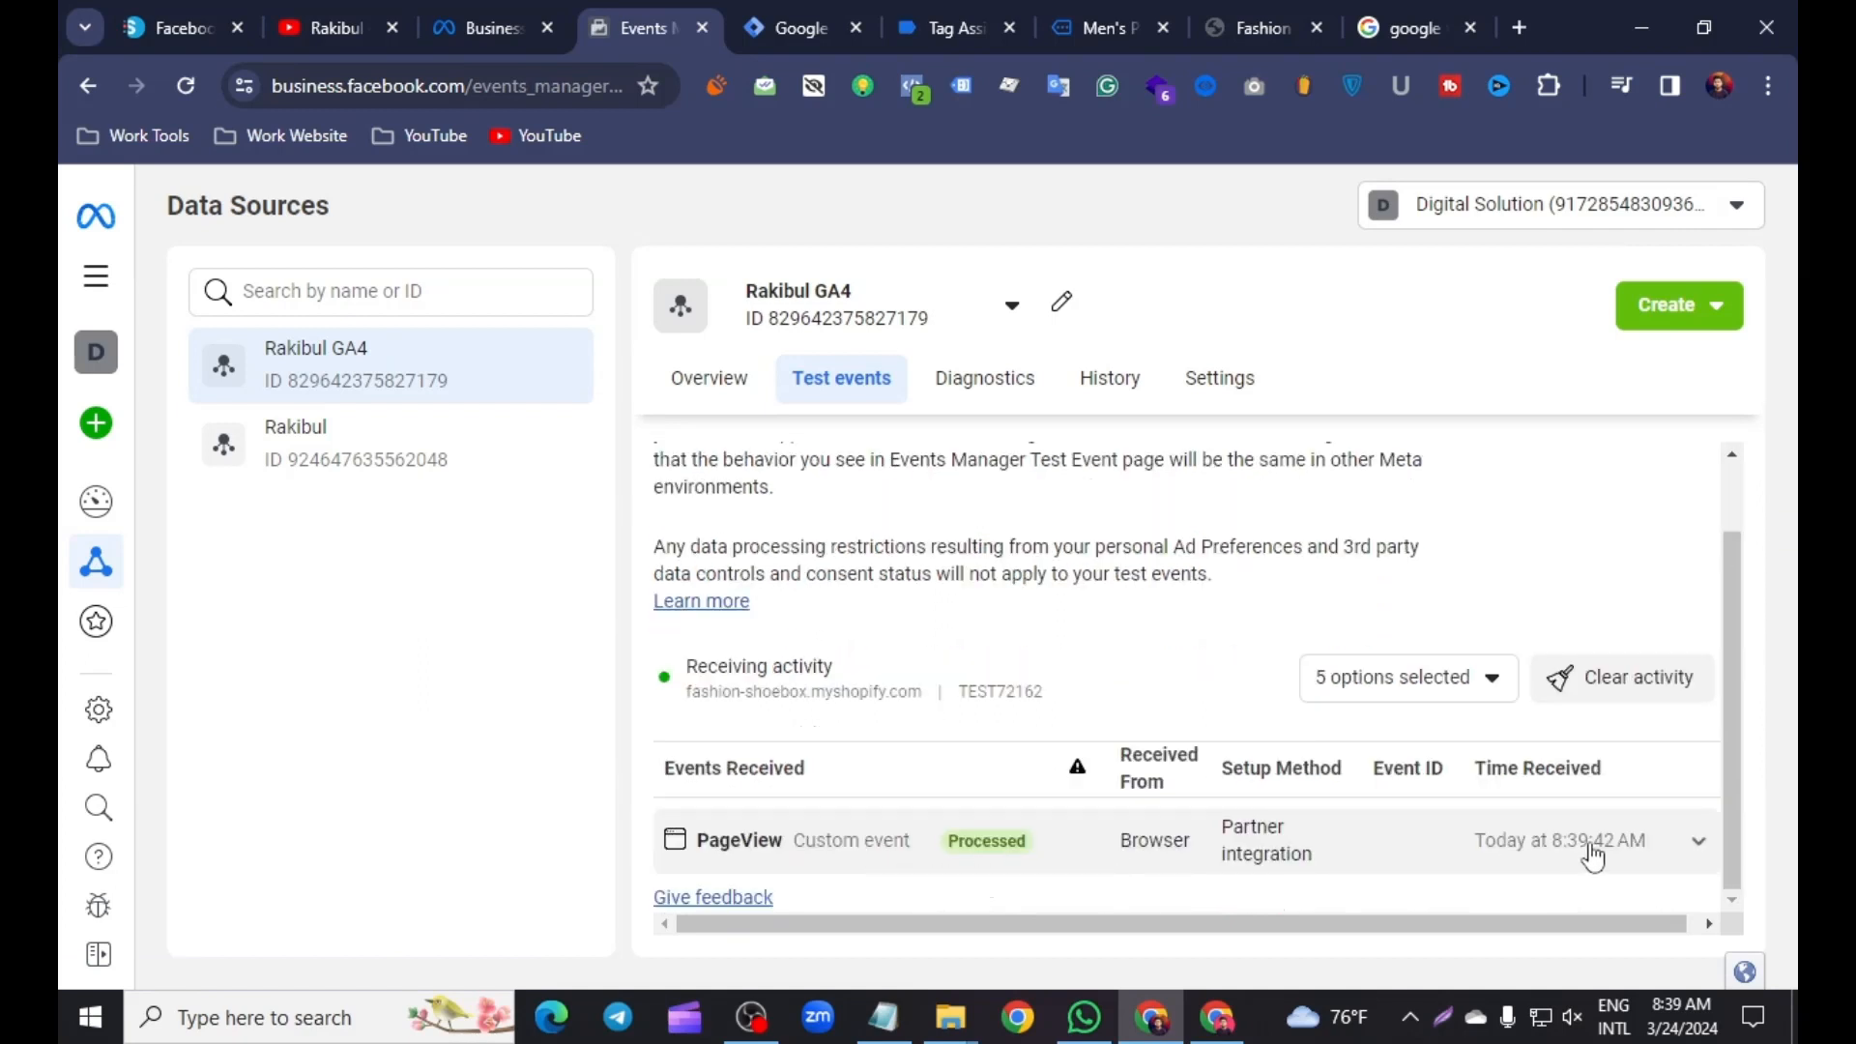
{"action": "left_click", "coordinate": [1667, 848]}
{"action": "scroll", "coordinate": [1140, 841], "scroll_direction": "down", "scroll_amount": 2}
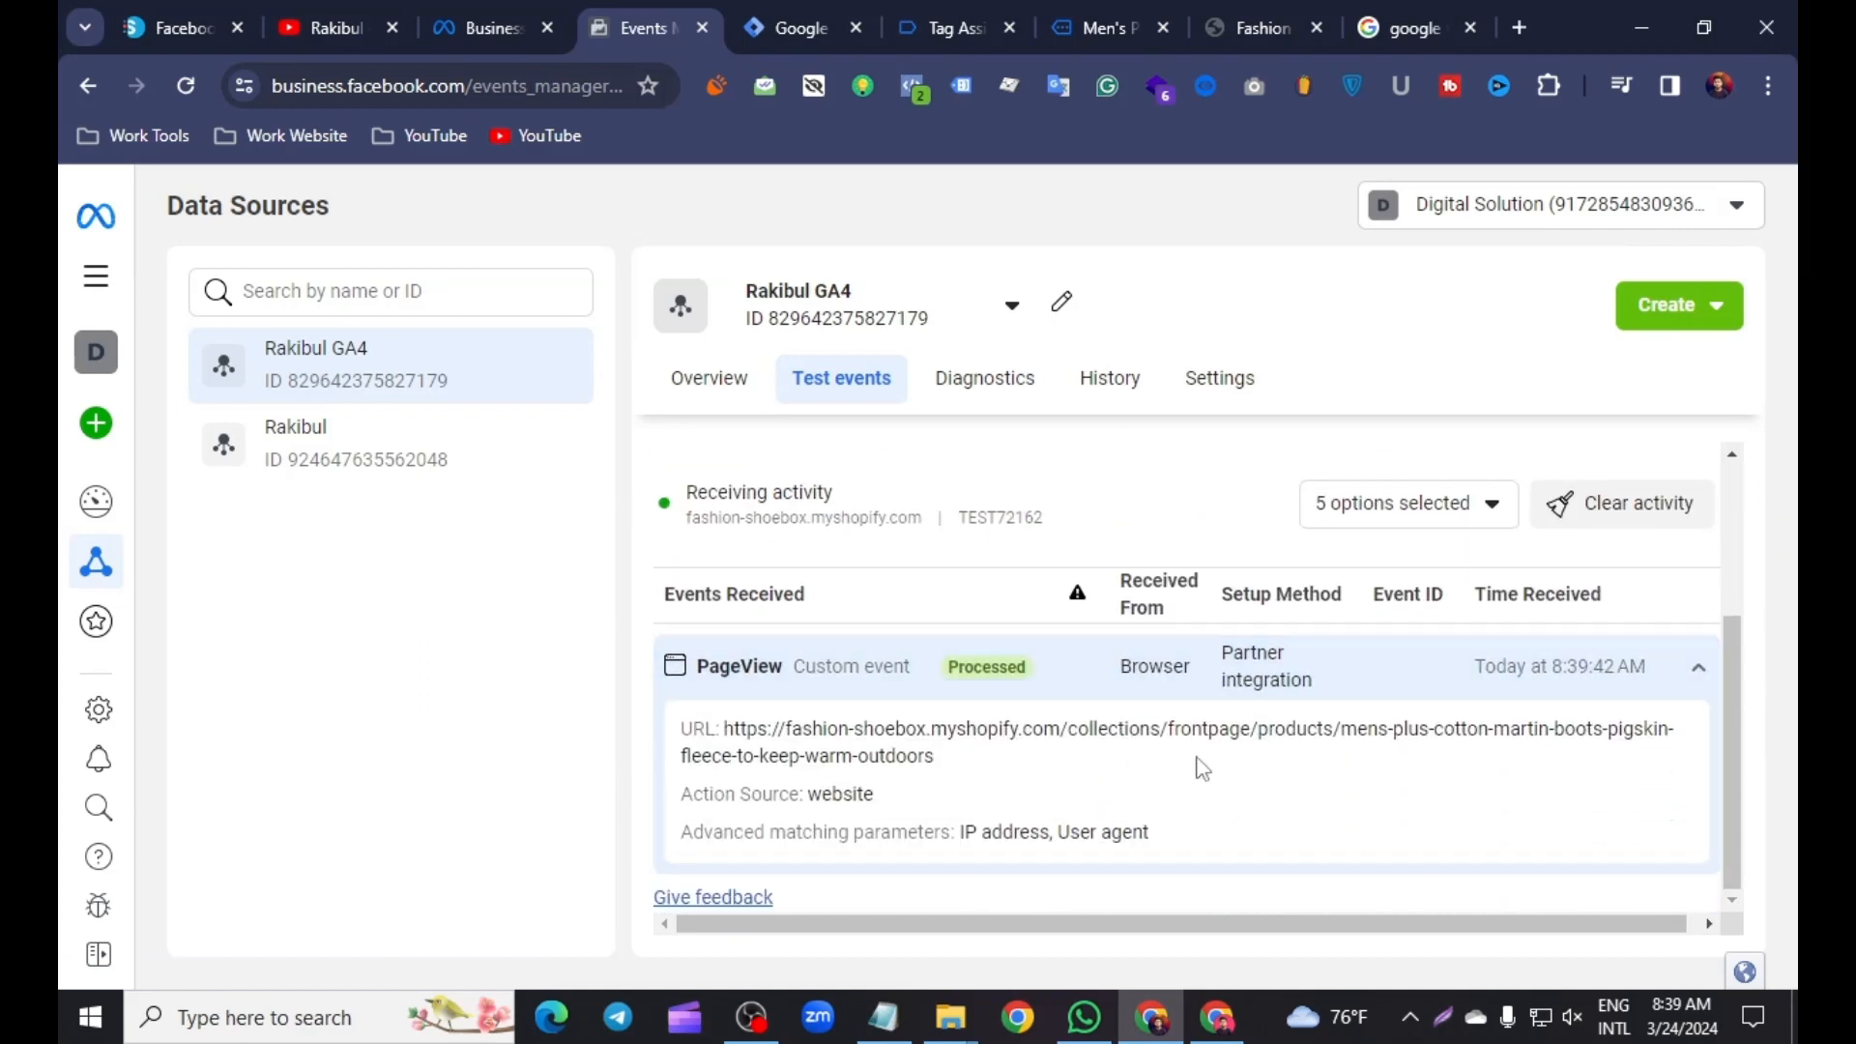